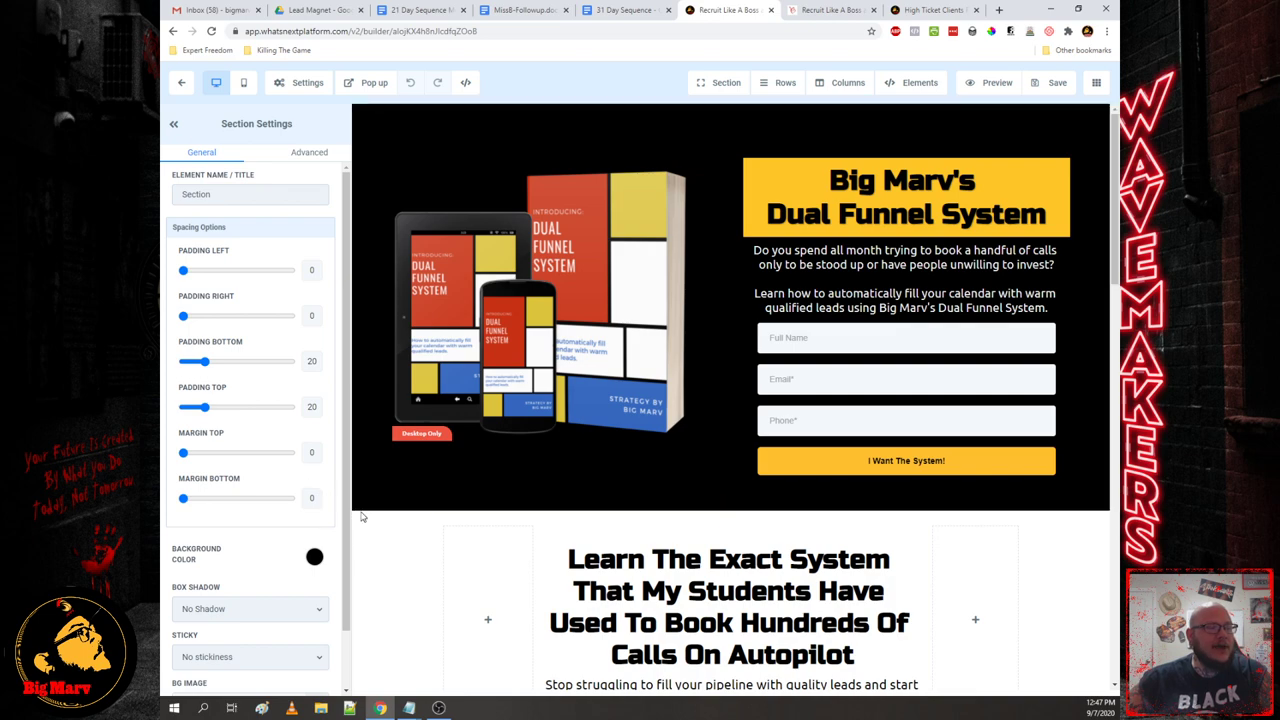
- Review the landing page from the hero section to the footer and check the available row layouts
{"action": "scroll", "coordinate": [363, 516], "scroll_direction": "down", "scroll_amount": 12}
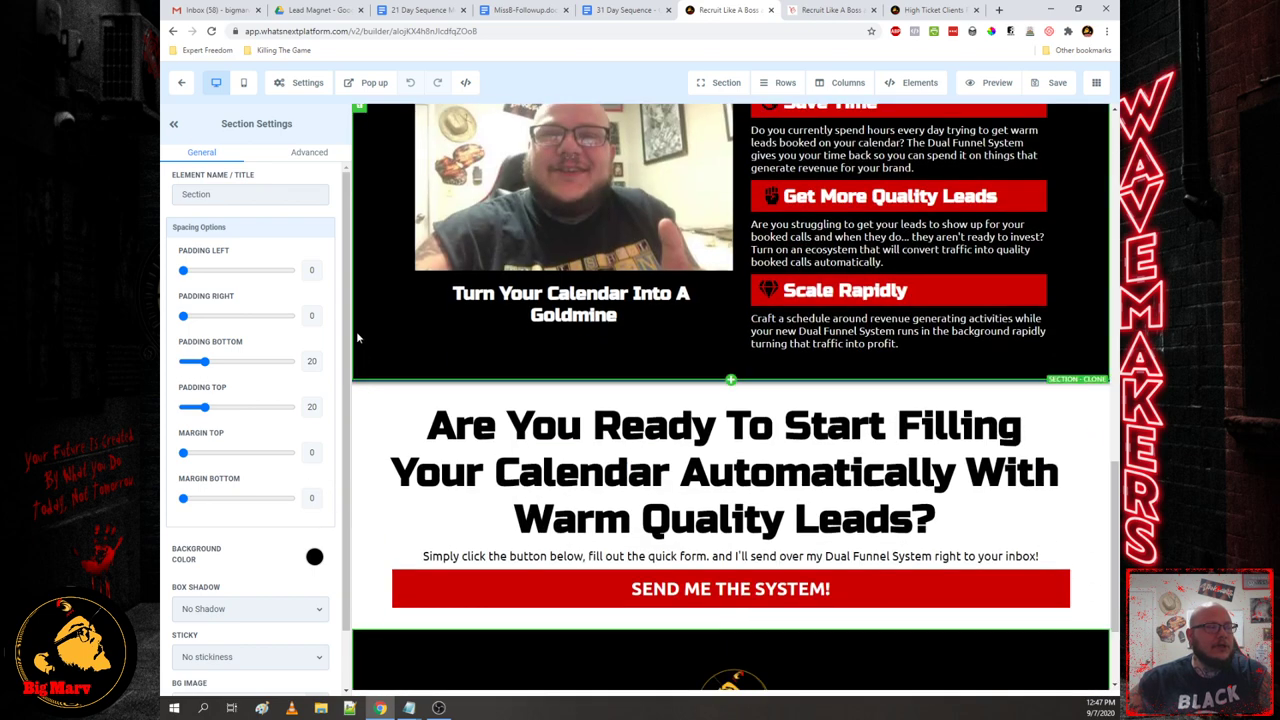
{"action": "scroll", "coordinate": [360, 450], "scroll_direction": "down", "scroll_amount": 2}
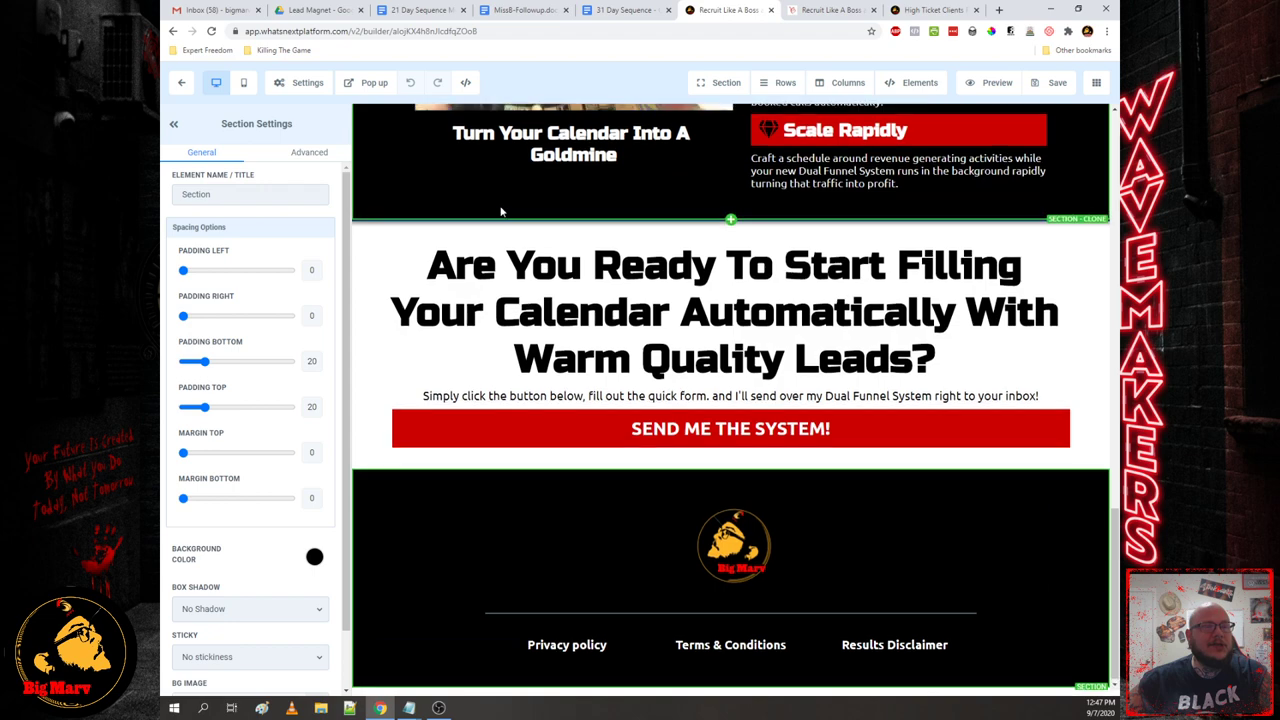
{"action": "scroll", "coordinate": [501, 211], "scroll_direction": "up", "scroll_amount": 14}
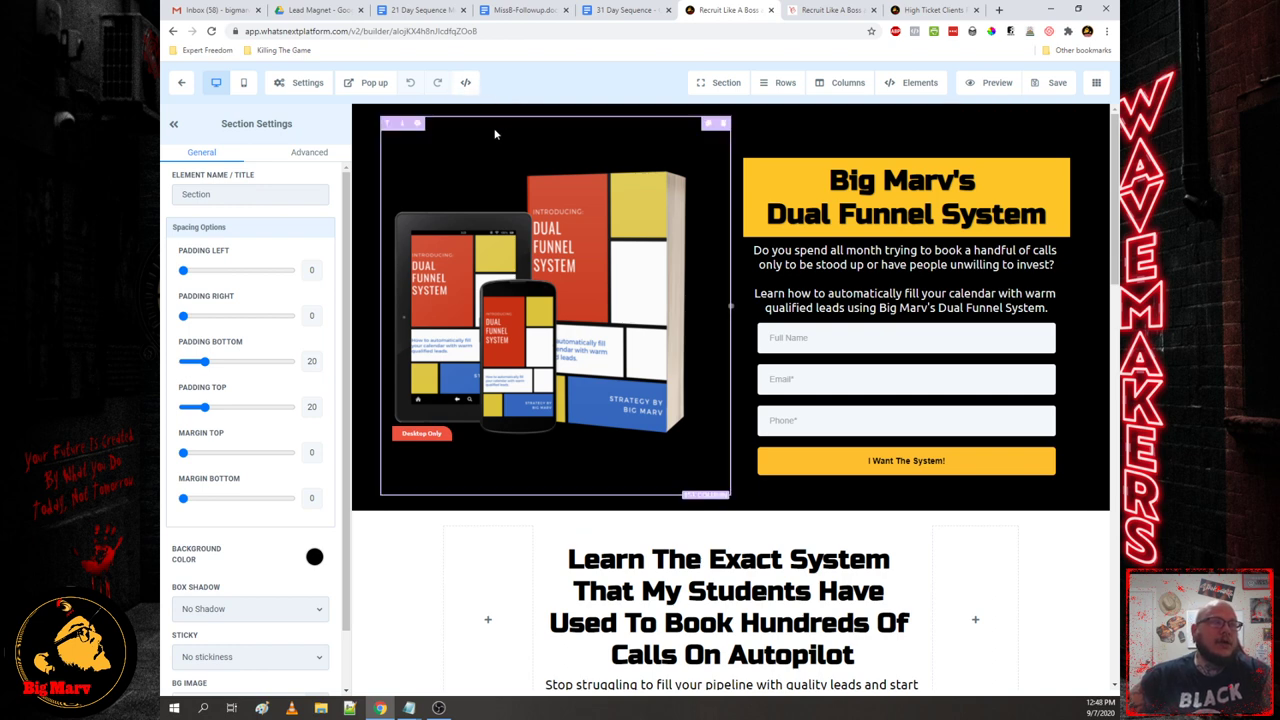
{"action": "left_click", "coordinate": [786, 87]}
{"action": "left_click", "coordinate": [781, 108]}
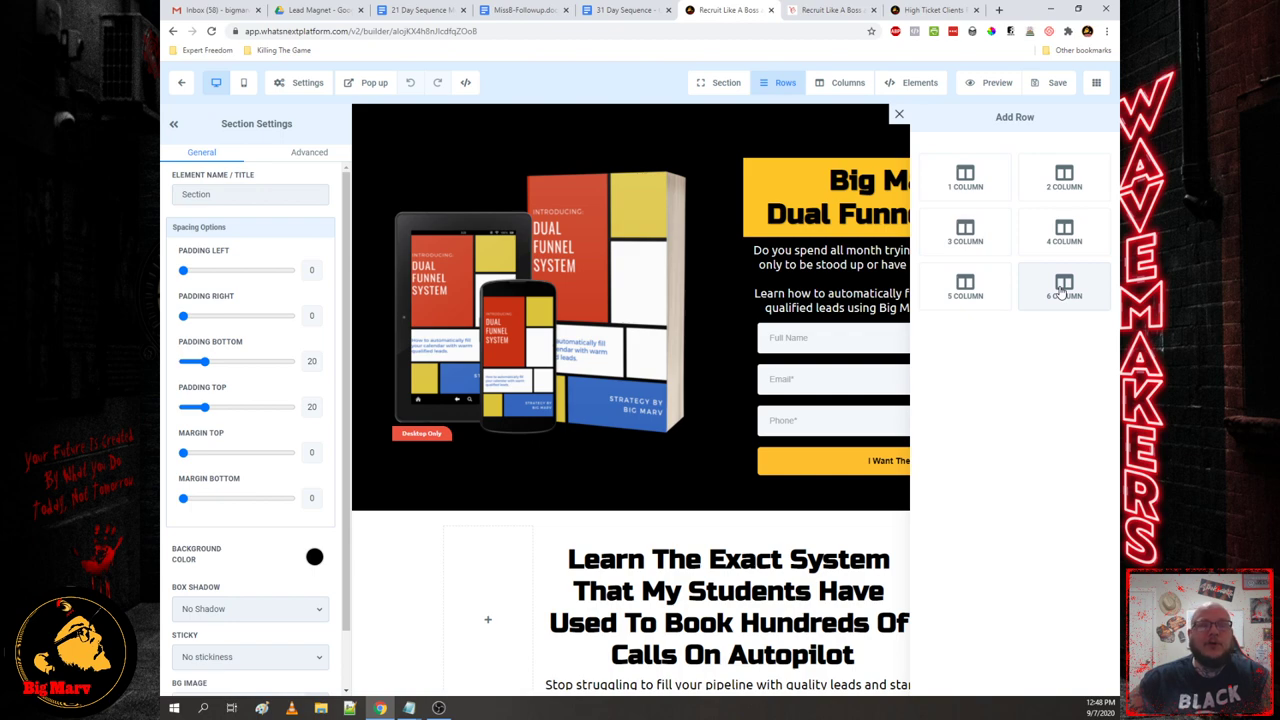
{"action": "left_click", "coordinate": [705, 522]}
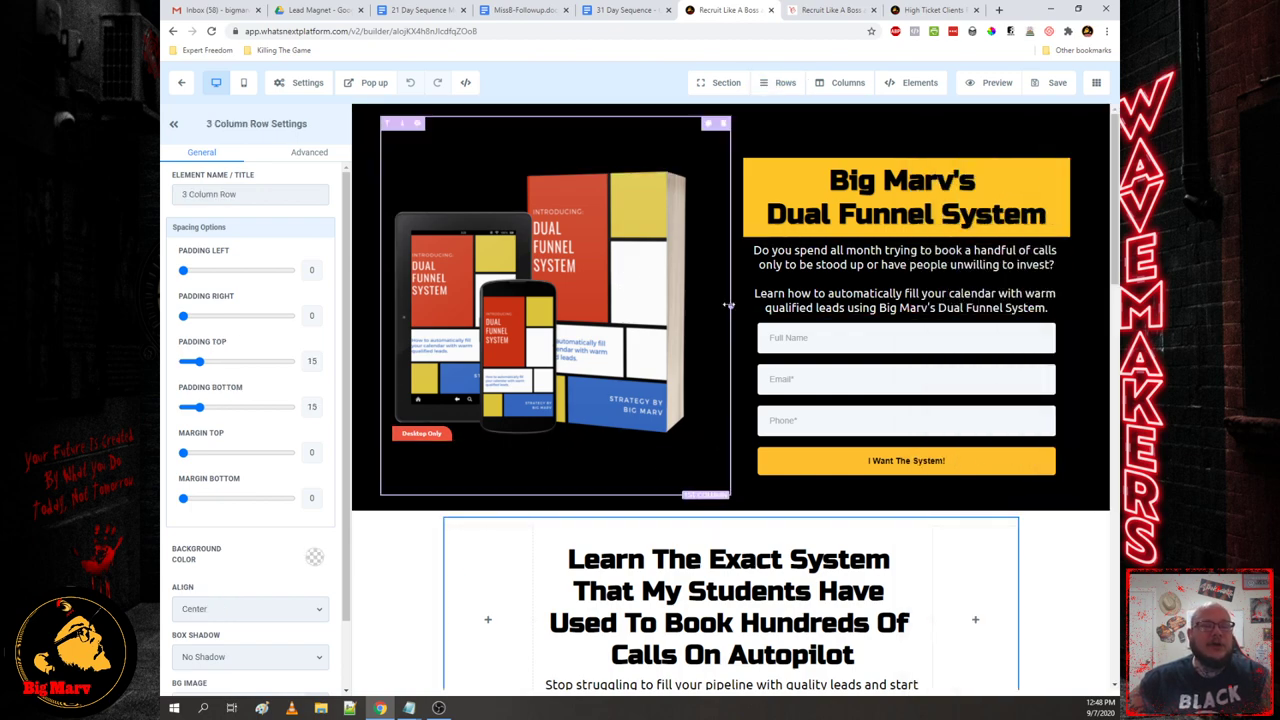
- Examine the three-column headline row and the content columns in the sections beneath it
{"action": "scroll", "coordinate": [740, 314], "scroll_direction": "down", "scroll_amount": 4}
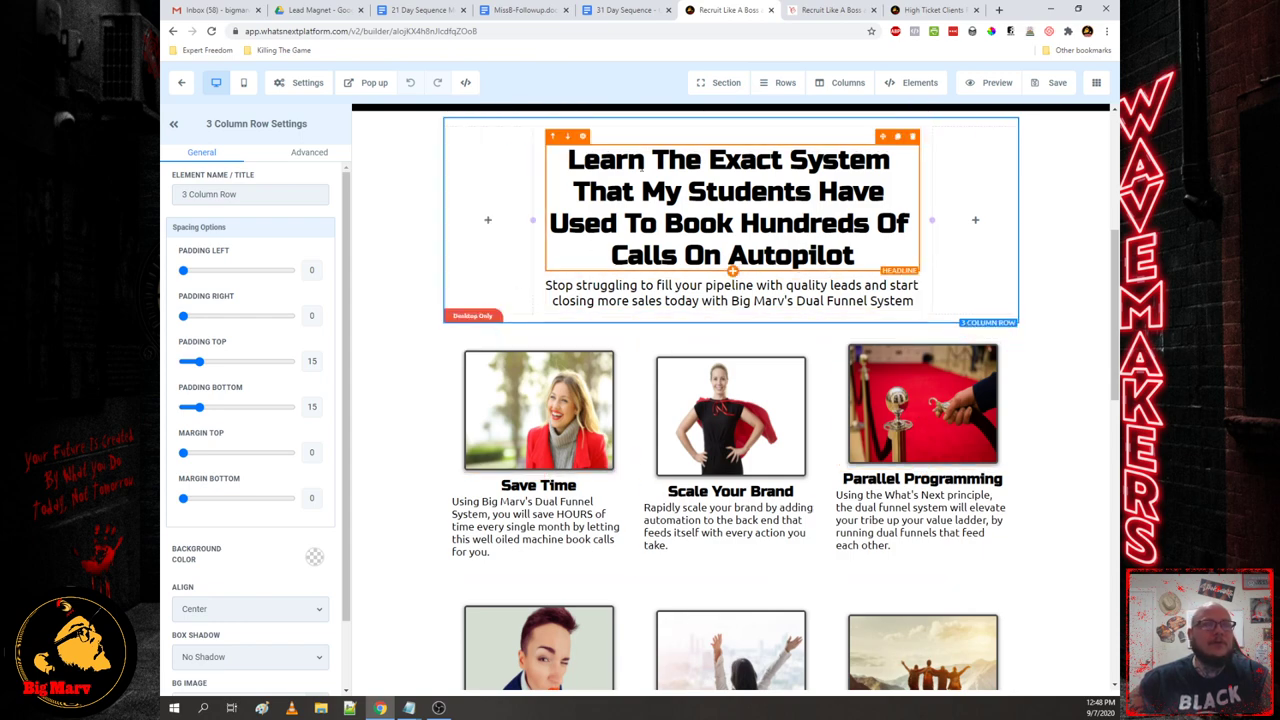
{"action": "scroll", "coordinate": [1000, 200], "scroll_direction": "down", "scroll_amount": 4}
{"action": "scroll", "coordinate": [980, 230], "scroll_direction": "up", "scroll_amount": 4}
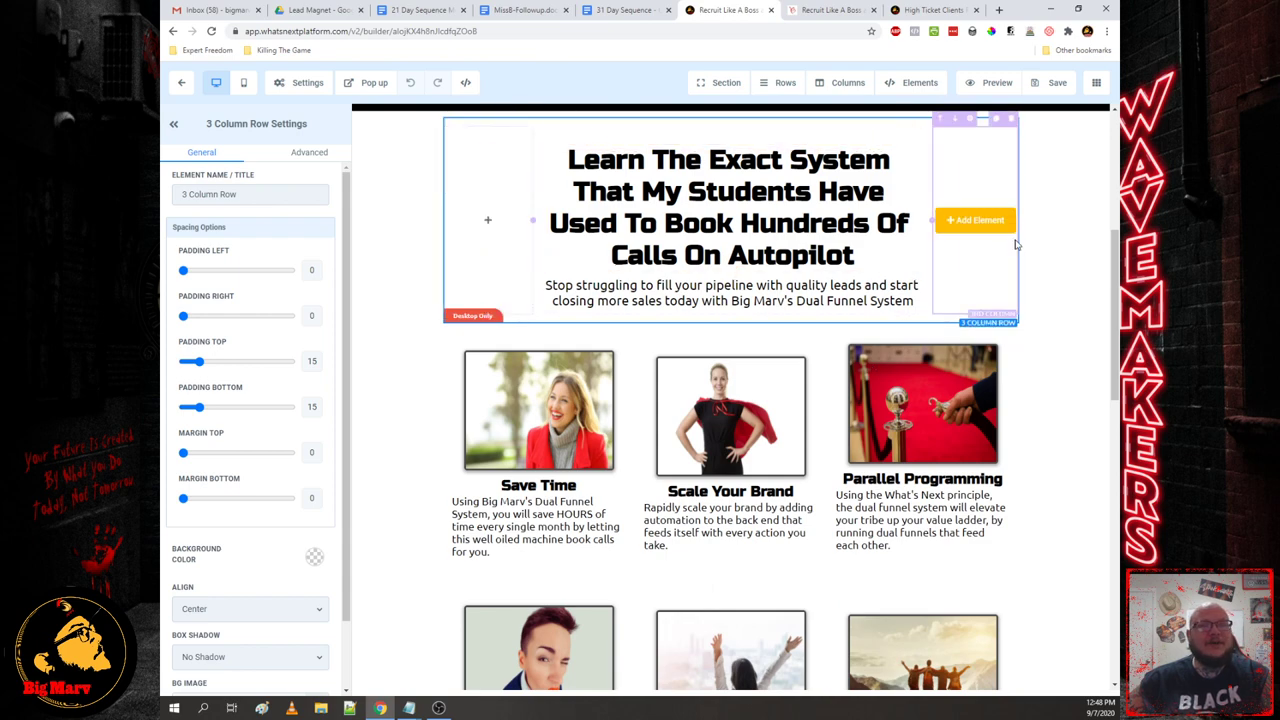
{"action": "scroll", "coordinate": [747, 455], "scroll_direction": "down", "scroll_amount": 8}
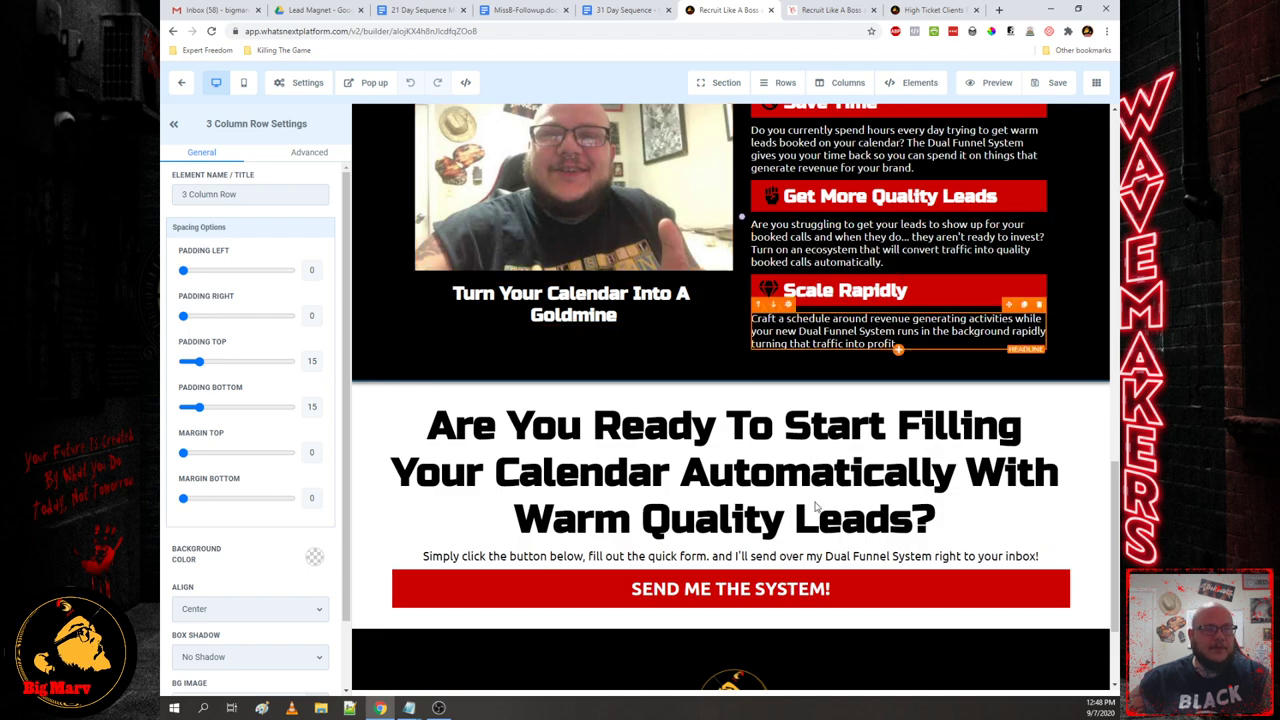
{"action": "scroll", "coordinate": [812, 504], "scroll_direction": "up", "scroll_amount": 5}
{"action": "scroll", "coordinate": [812, 504], "scroll_direction": "up", "scroll_amount": 5}
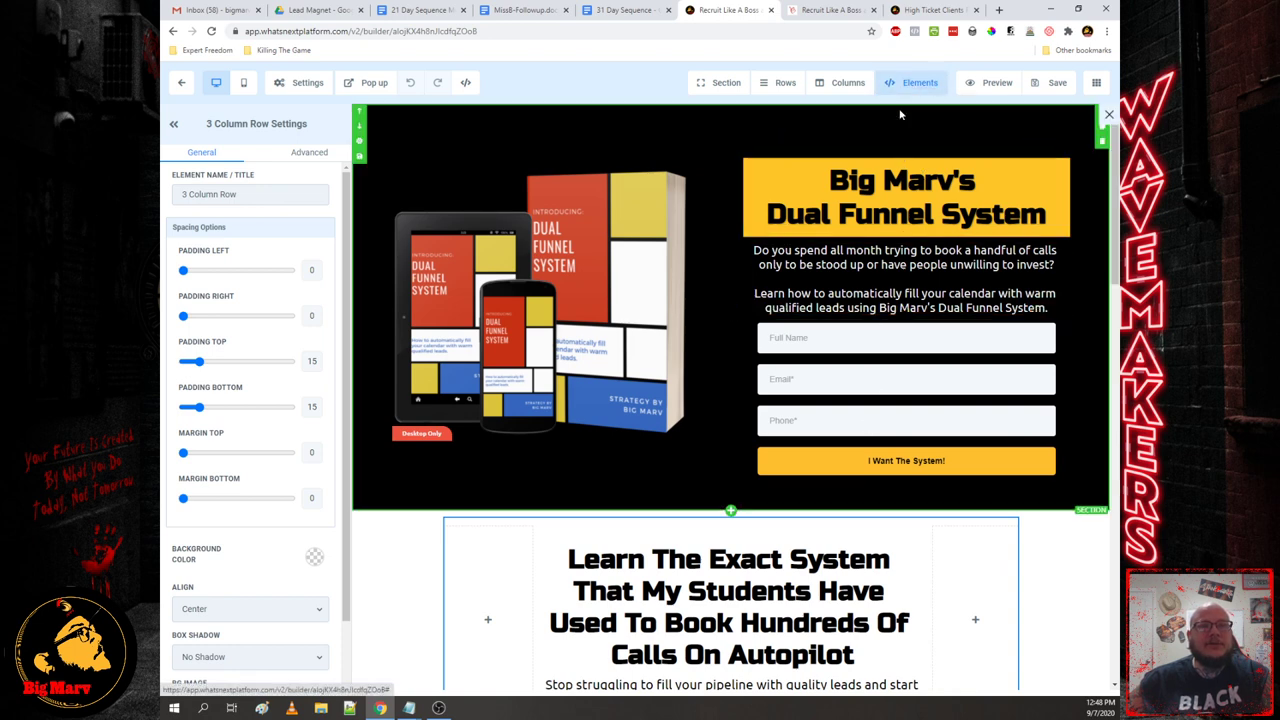
- Add an Image Feature element above the Full Name field in the hero section
{"action": "left_click", "coordinate": [912, 82]}
{"action": "scroll", "coordinate": [908, 385], "scroll_direction": "down", "scroll_amount": 5}
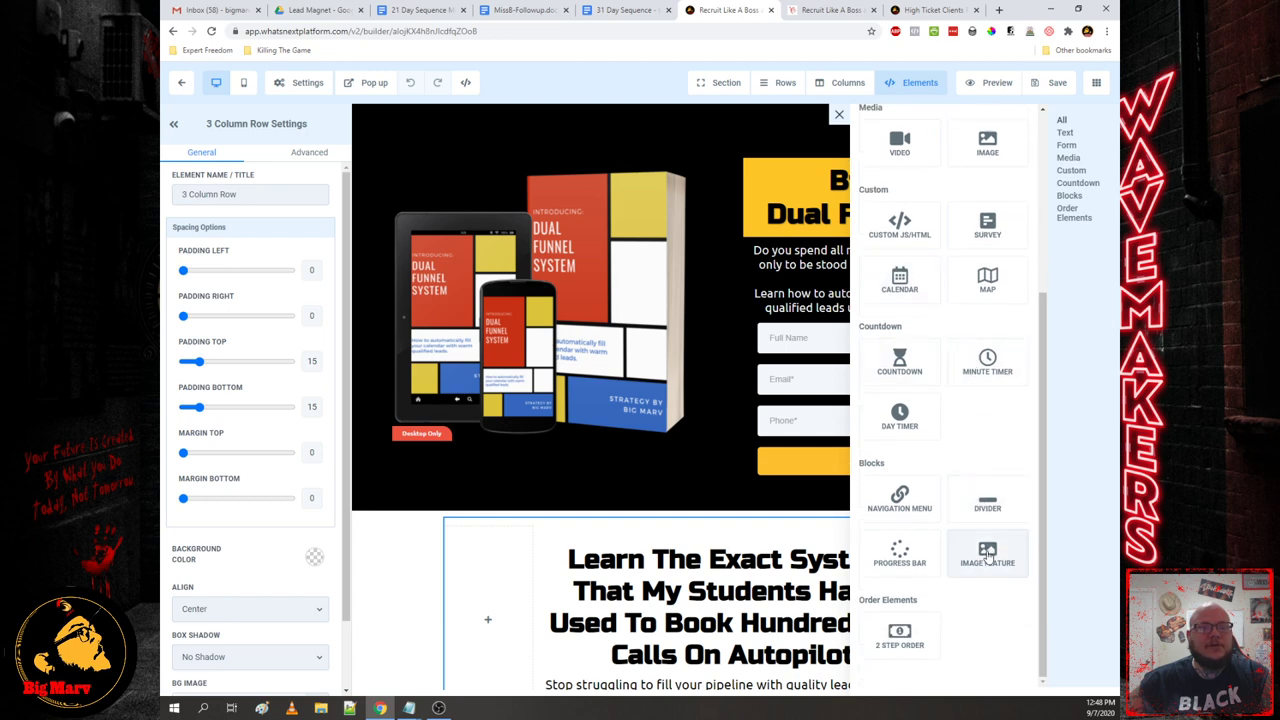
{"action": "left_click_drag", "start_coordinate": [988, 555], "coordinate": [822, 392]}
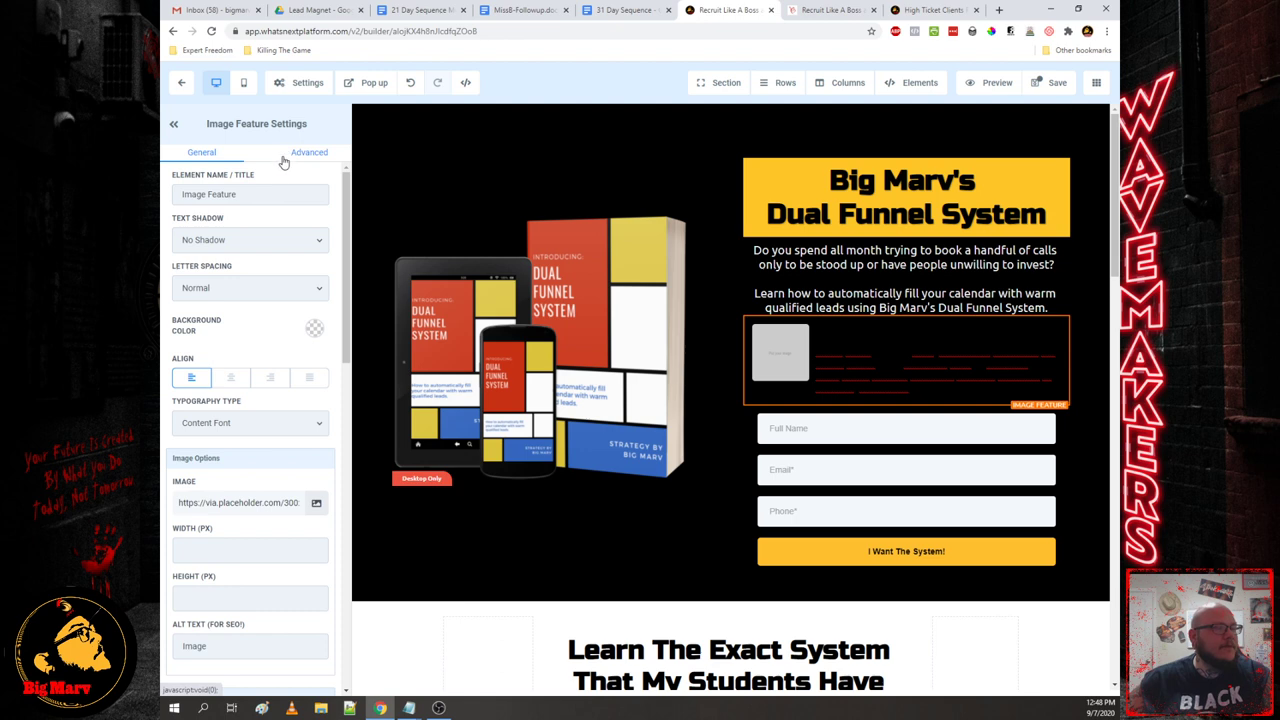
- Set the image feature's headline color to white and its text color to red
{"action": "scroll", "coordinate": [259, 255], "scroll_direction": "down", "scroll_amount": 2}
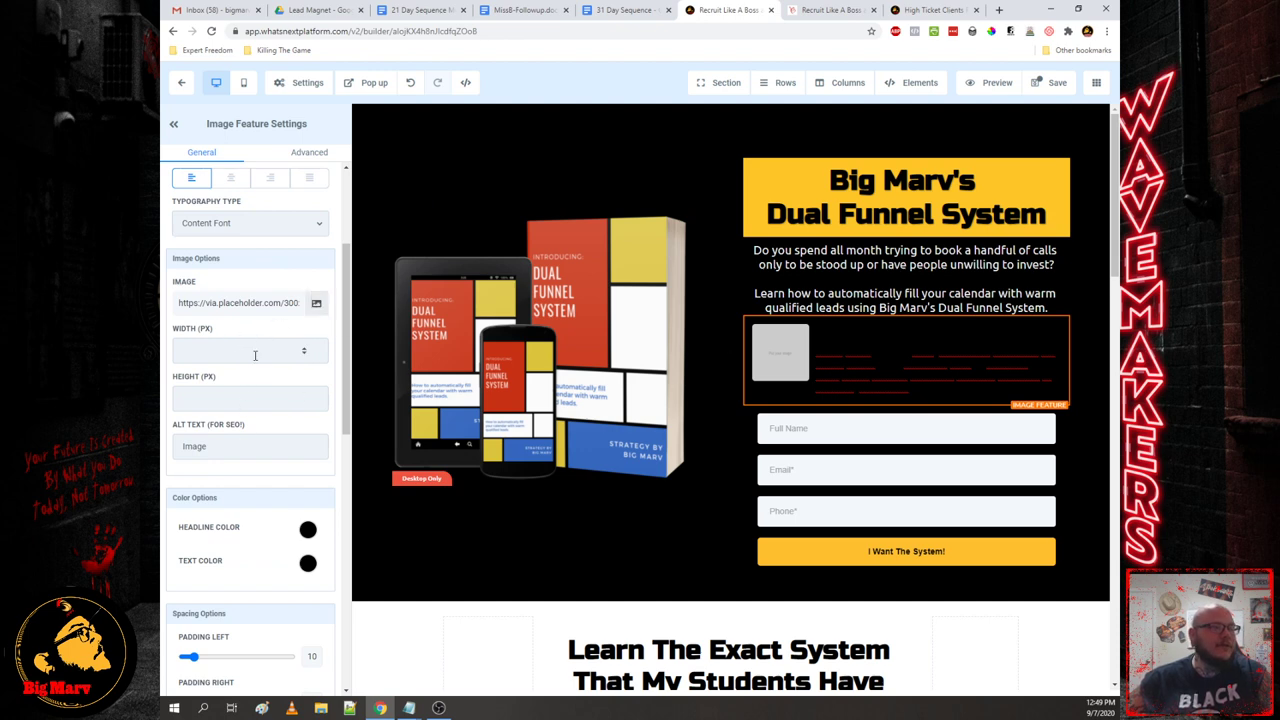
{"action": "scroll", "coordinate": [255, 355], "scroll_direction": "down", "scroll_amount": 2}
{"action": "left_click", "coordinate": [308, 329]}
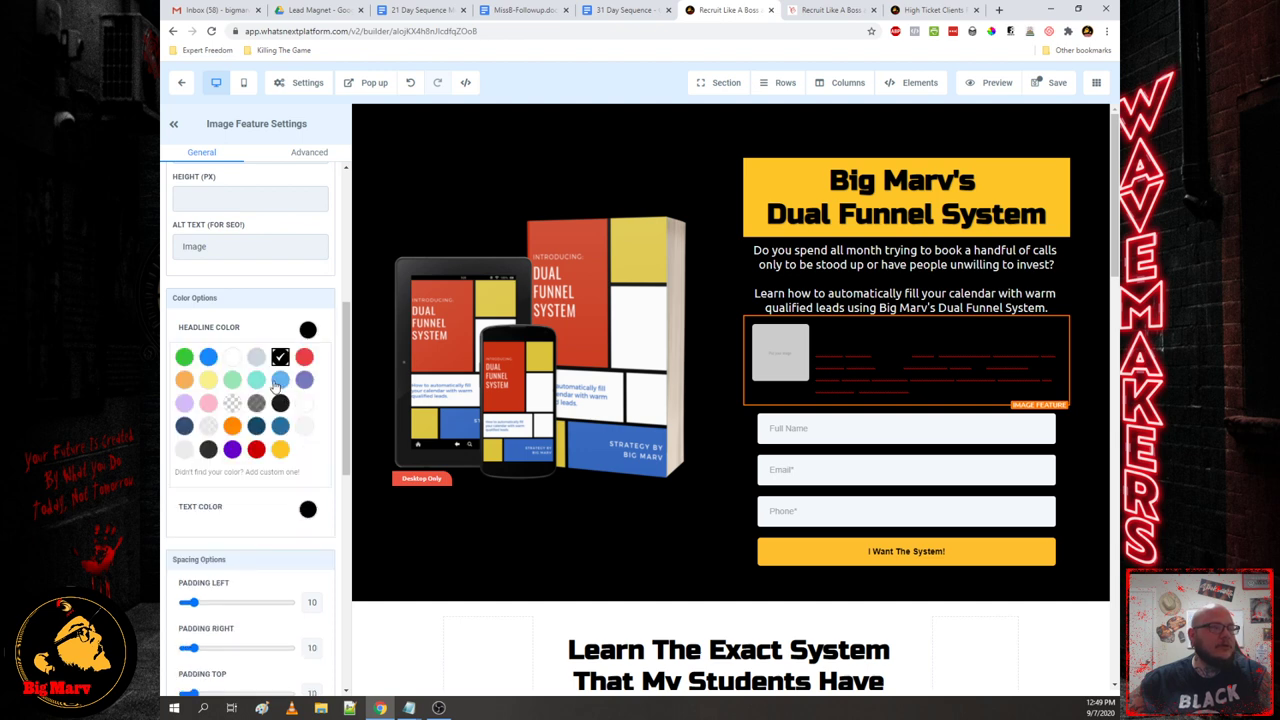
{"action": "left_click", "coordinate": [236, 357]}
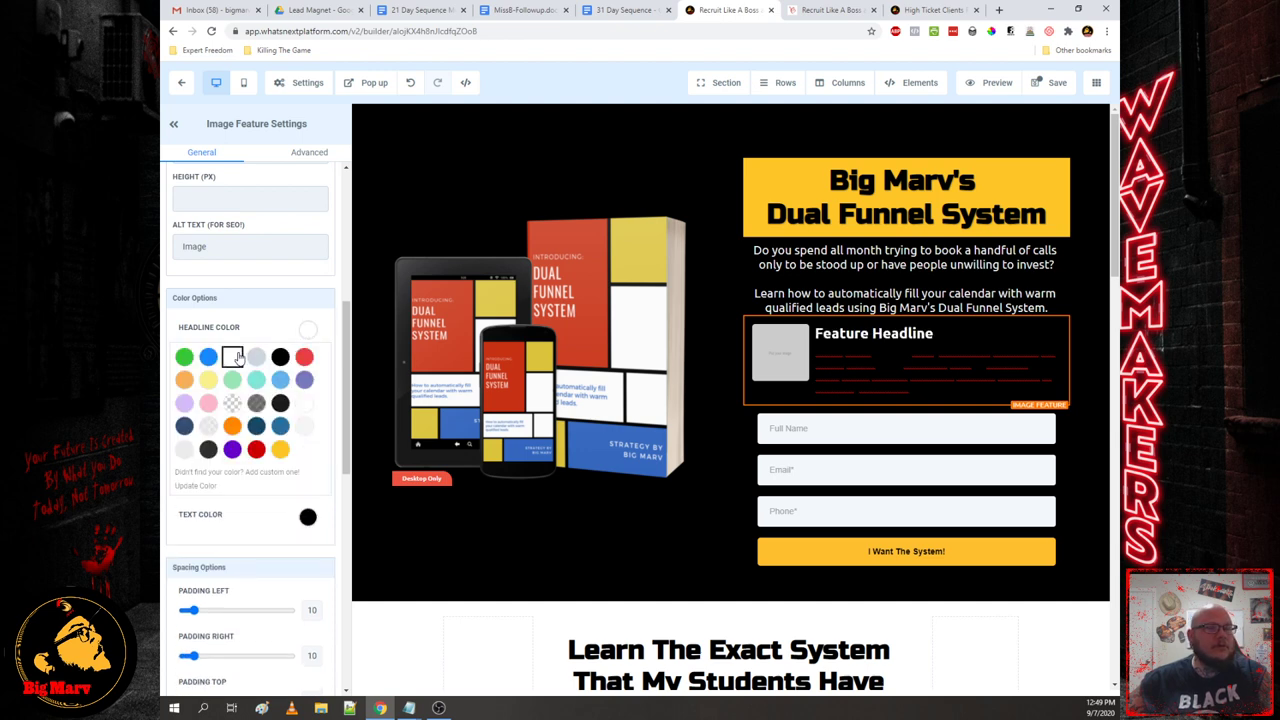
{"action": "left_click", "coordinate": [308, 332]}
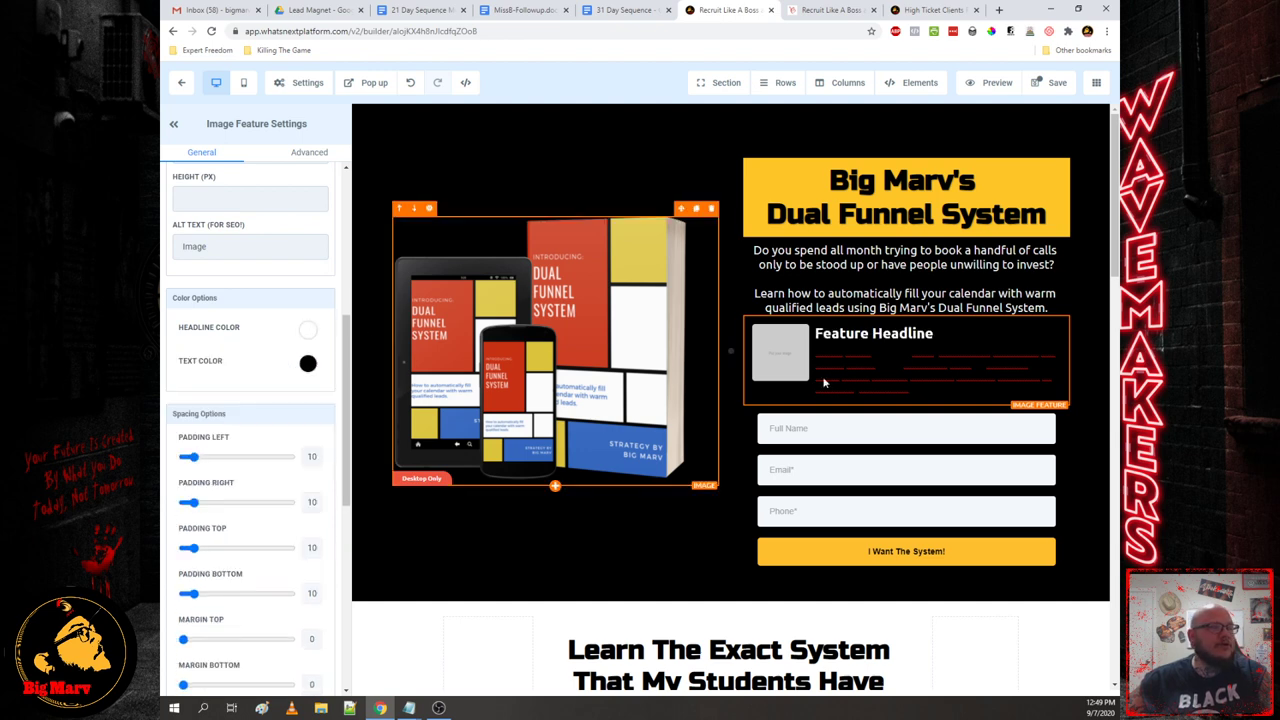
{"action": "left_click", "coordinate": [308, 364]}
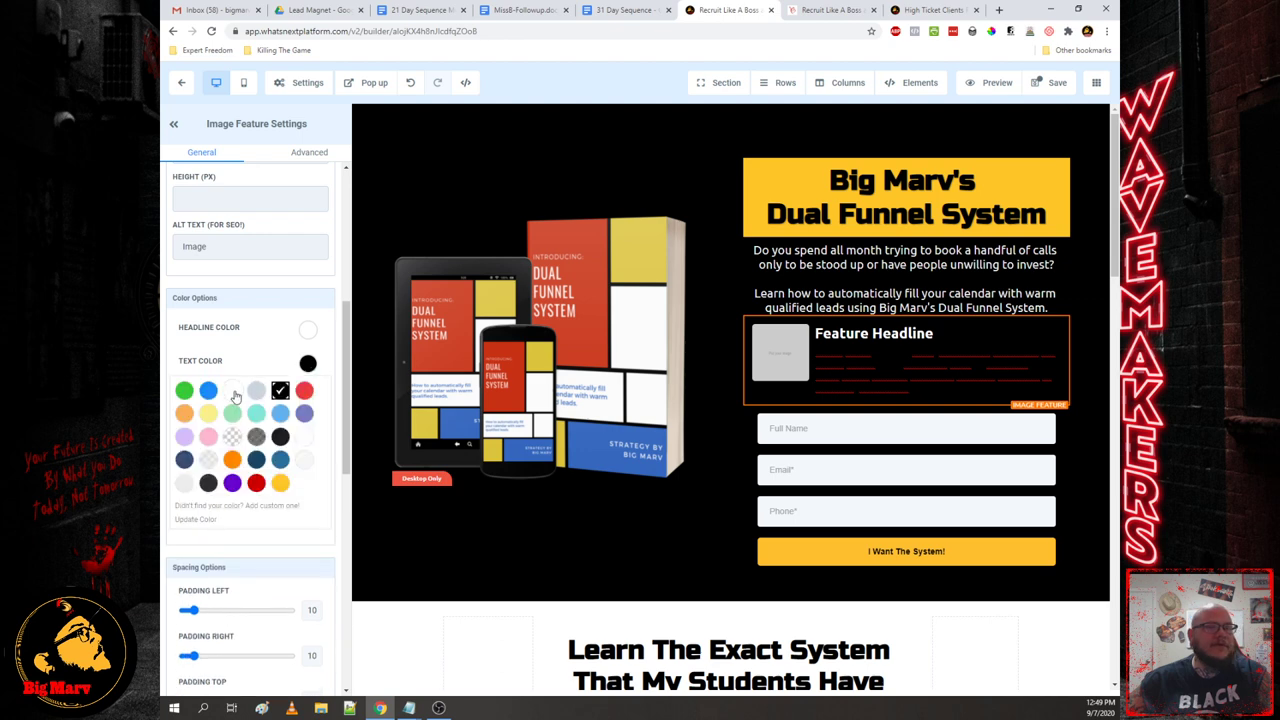
{"action": "left_click", "coordinate": [304, 390]}
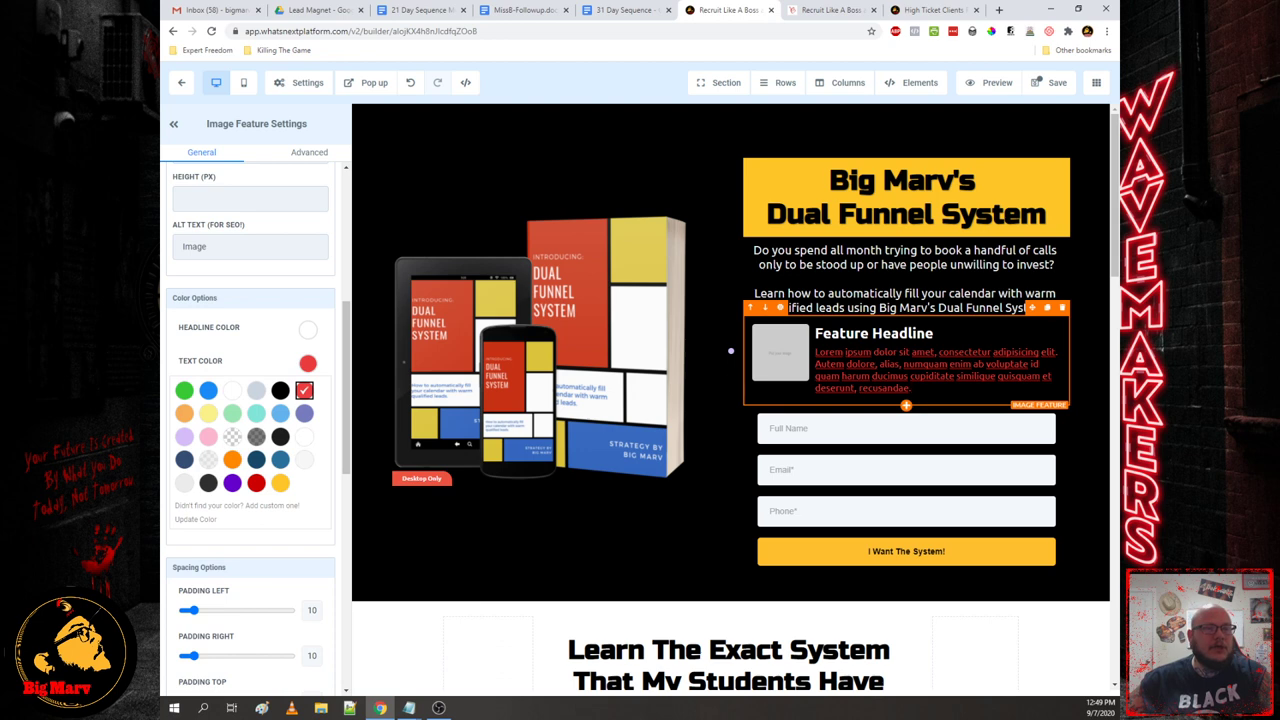
- Try editing the image feature's headline by inserting random letters into it and erasing them
{"action": "left_click", "coordinate": [883, 333]}
{"action": "type", "text": "gffkjgslkgjnfdkj"}
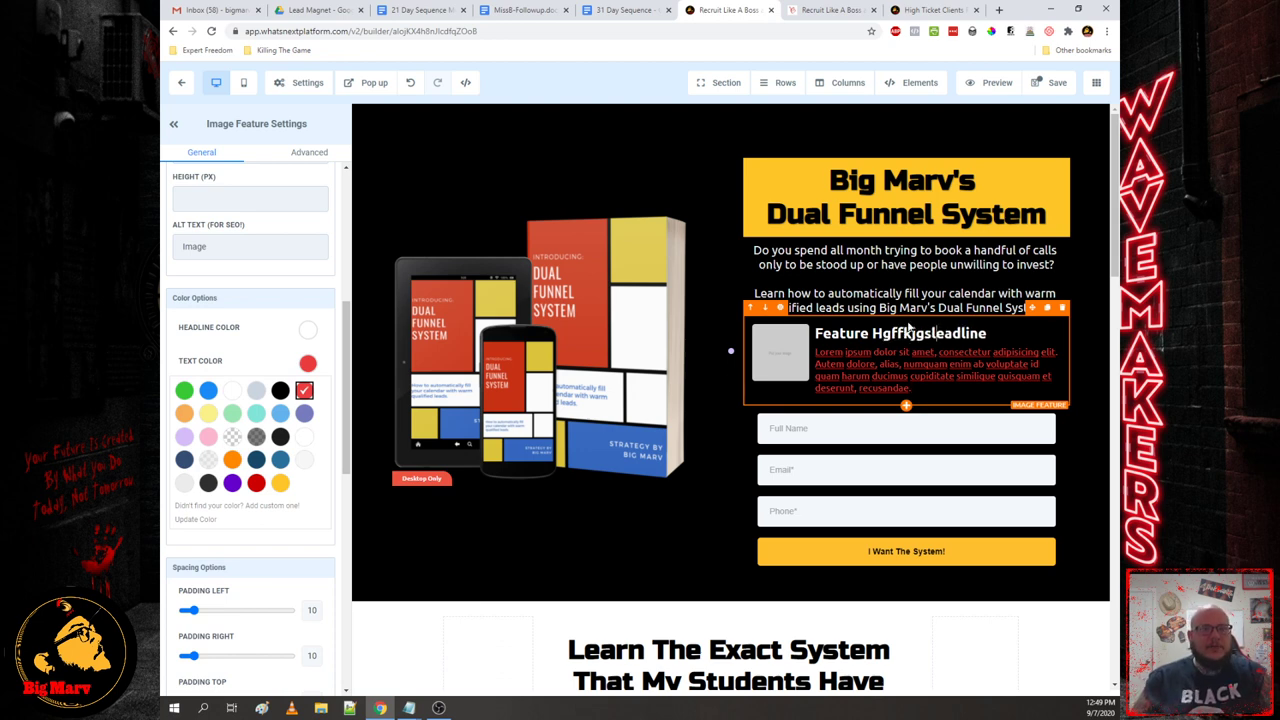
{"action": "key", "text": "BackSpace"}
{"action": "key", "text": "BackSpace"}
{"action": "key", "text": "BackSpace"}
{"action": "key", "text": "BackSpace"}
{"action": "key", "text": "BackSpace"}
{"action": "key", "text": "BackSpace"}
{"action": "key", "text": "BackSpace"}
{"action": "key", "text": "BackSpace"}
{"action": "key", "text": "BackSpace"}
{"action": "key", "text": "BackSpace"}
{"action": "key", "text": "BackSpace"}
{"action": "key", "text": "BackSpace"}
{"action": "key", "text": "BackSpace"}
{"action": "key", "text": "BackSpace"}
{"action": "key", "text": "BackSpace"}
{"action": "key", "text": "BackSpace"}
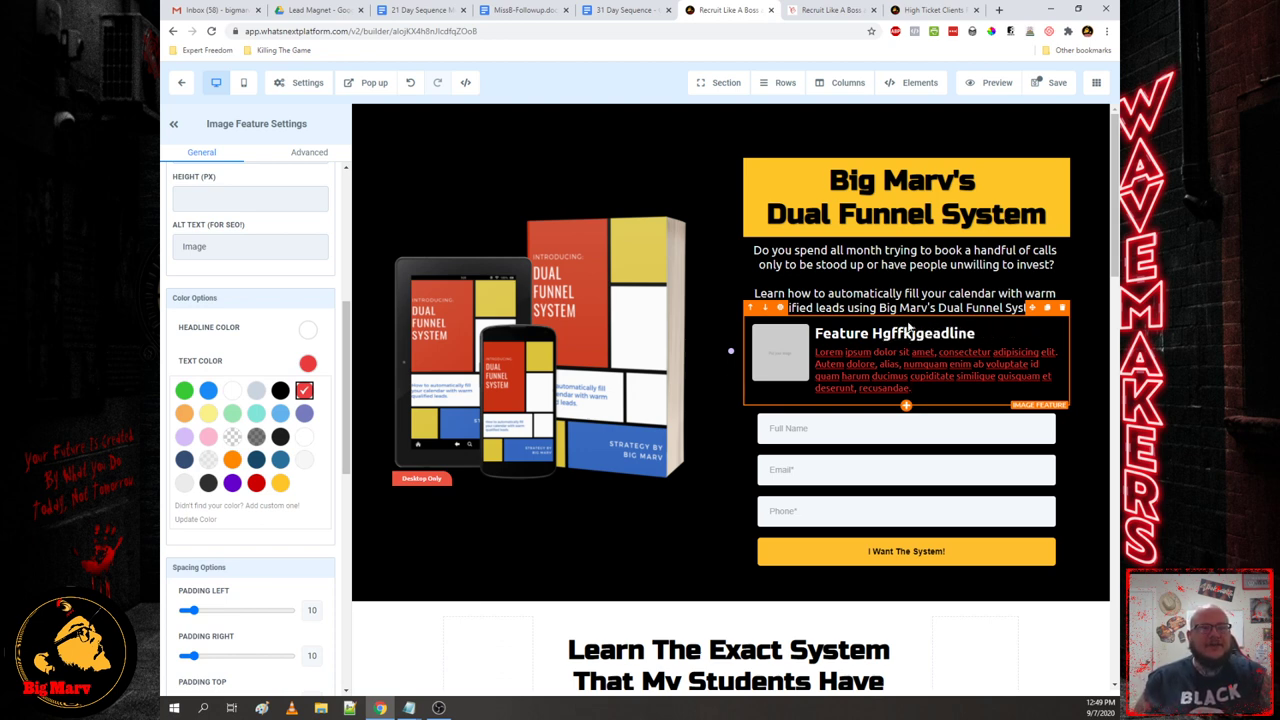
{"action": "key", "text": "BackSpace"}
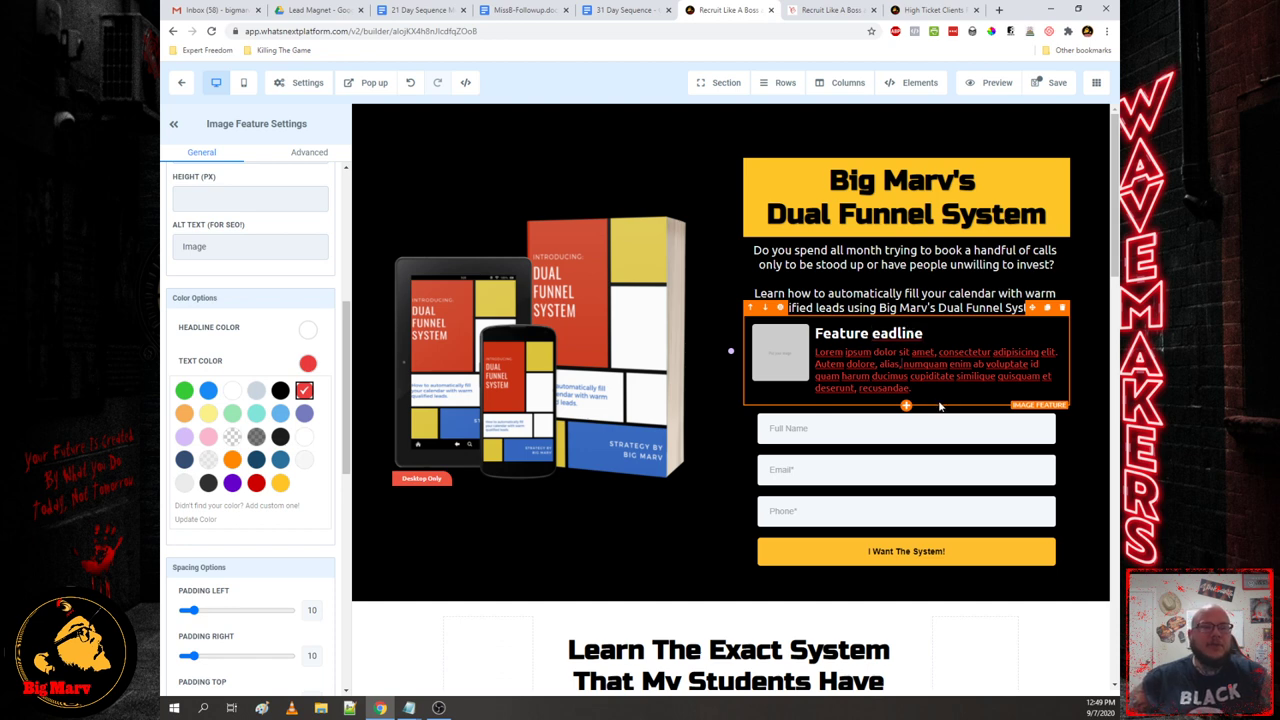
- Delete the Image Feature element from the hero section and select the book mockup image
{"action": "left_click", "coordinate": [1062, 307]}
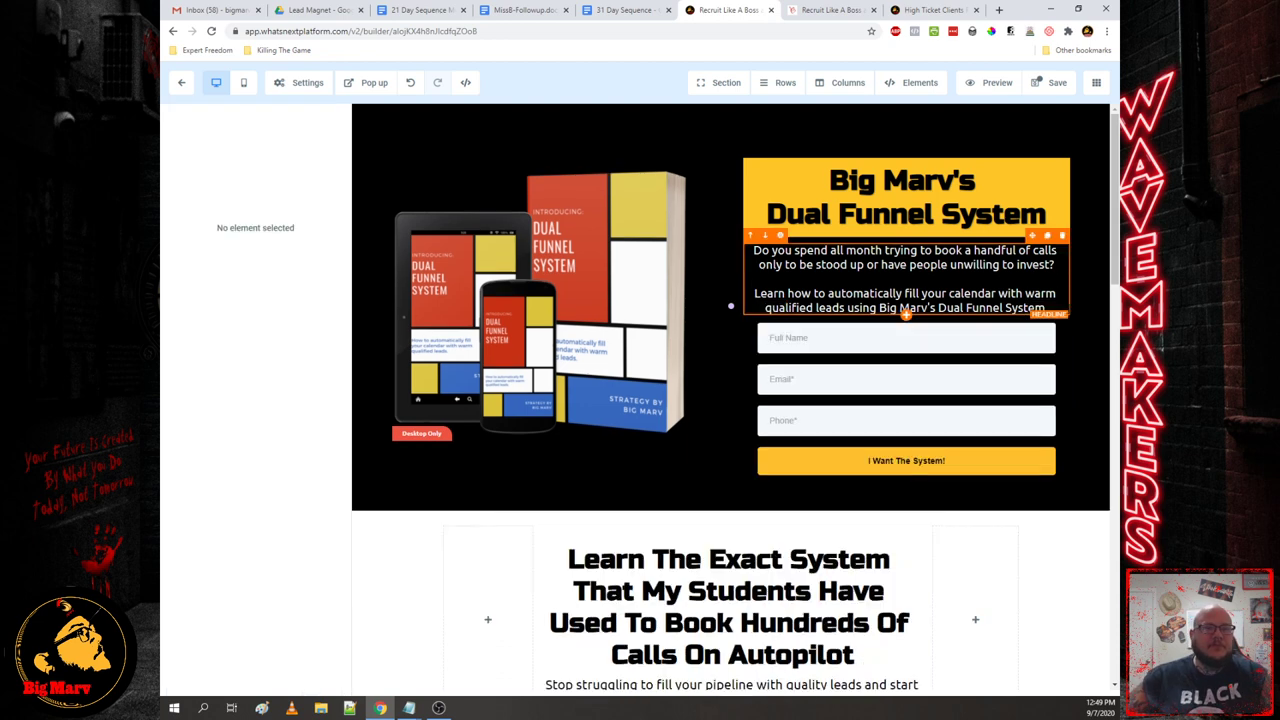
{"action": "left_click", "coordinate": [567, 268]}
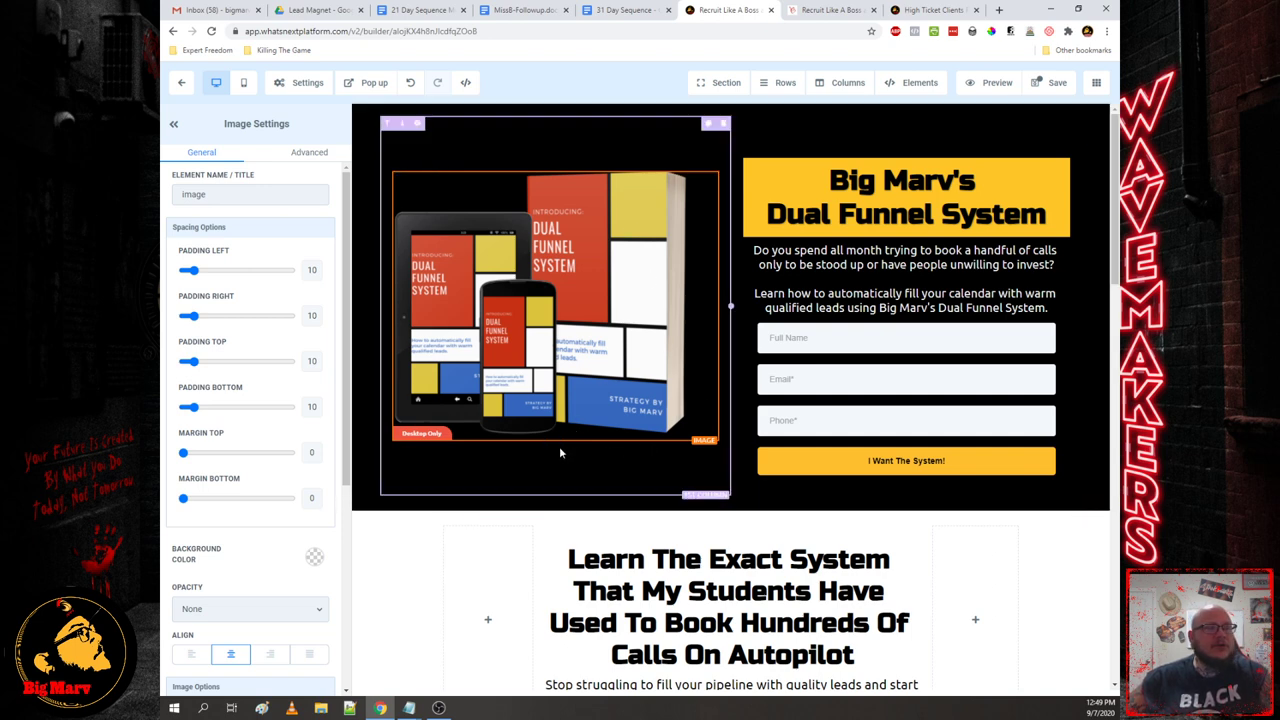
- Open canva.com in a new browser tab
{"action": "left_click", "coordinate": [999, 10]}
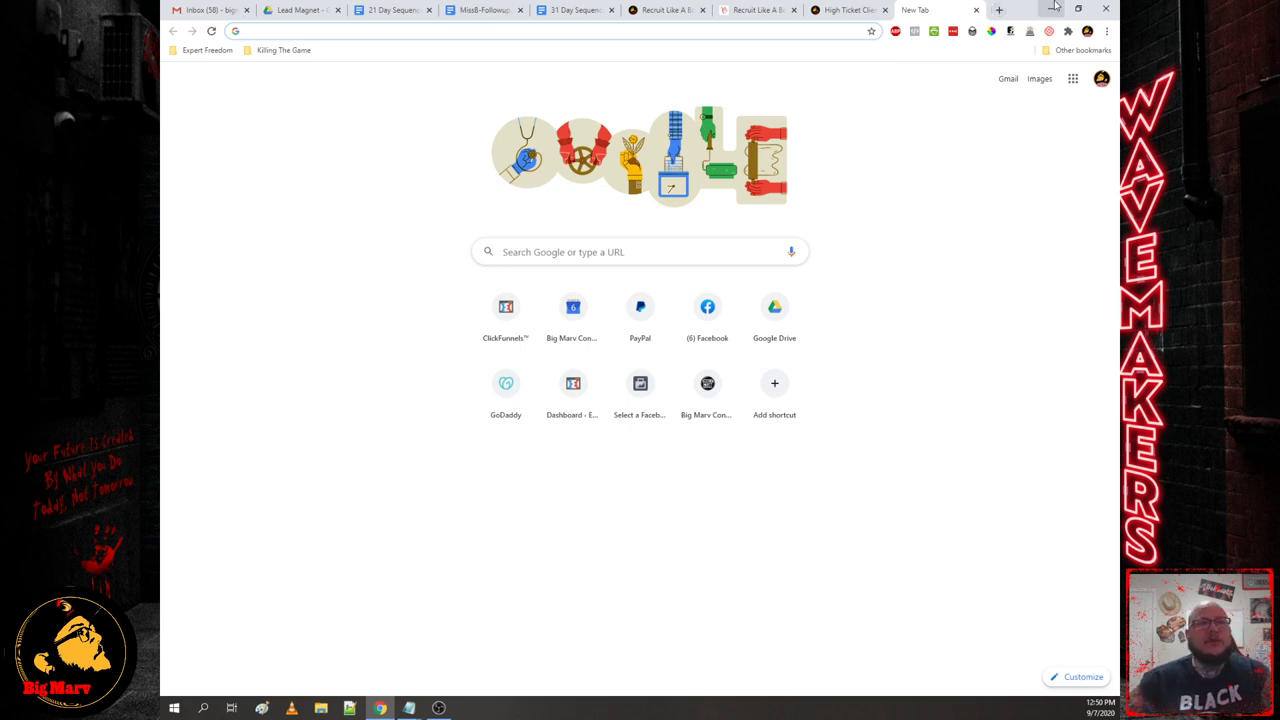
{"action": "type", "text": "canva.com"}
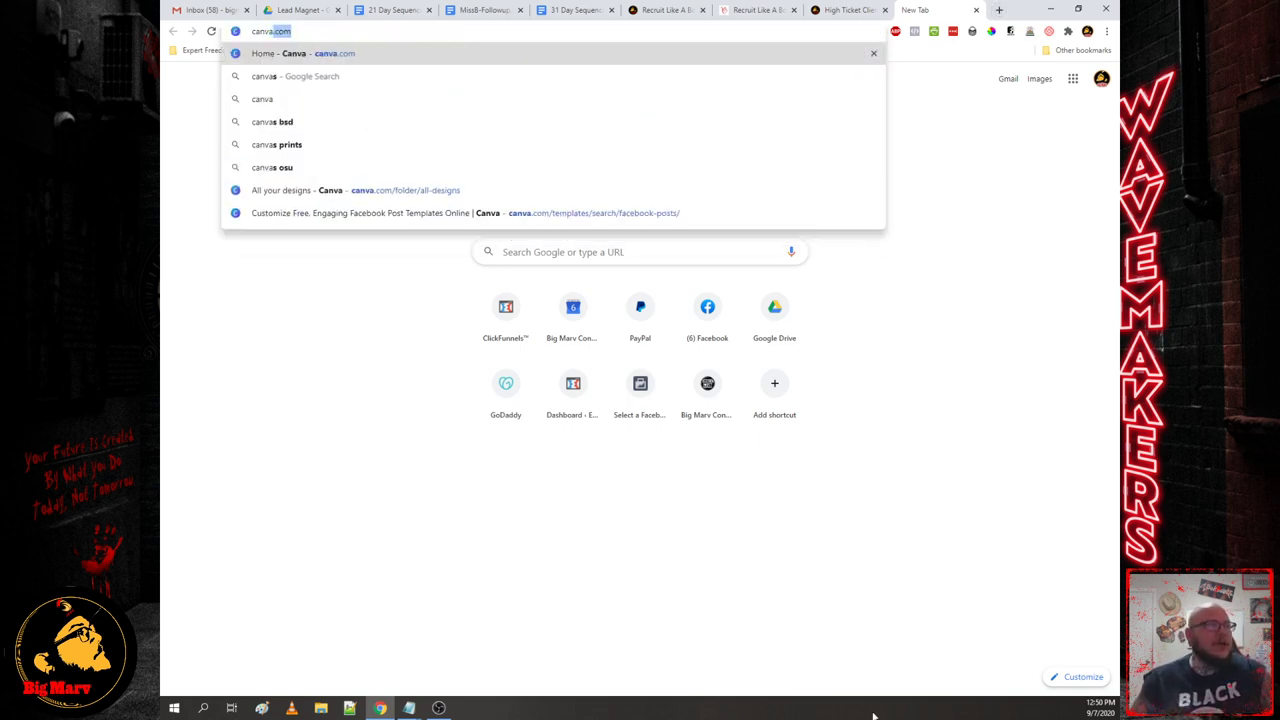
{"action": "key", "text": "Return"}
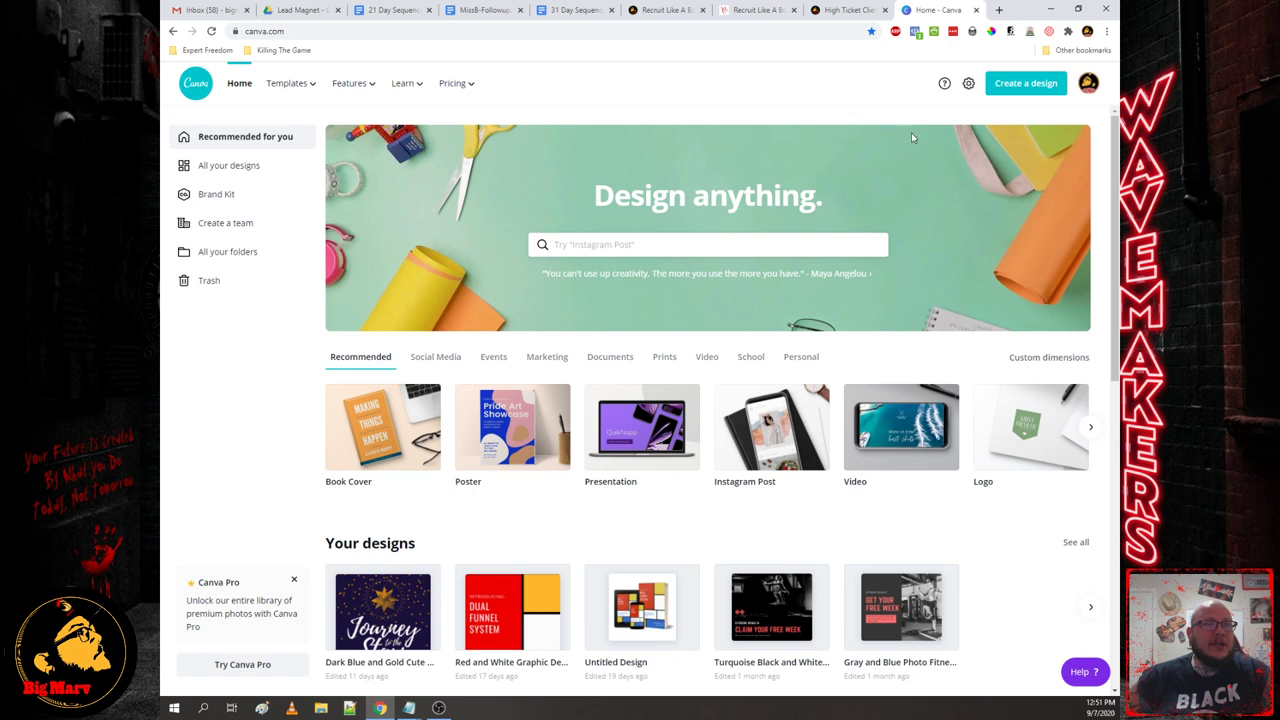
- Open the red and white Dual Funnel System book cover from all your Canva designs
{"action": "left_click", "coordinate": [230, 175]}
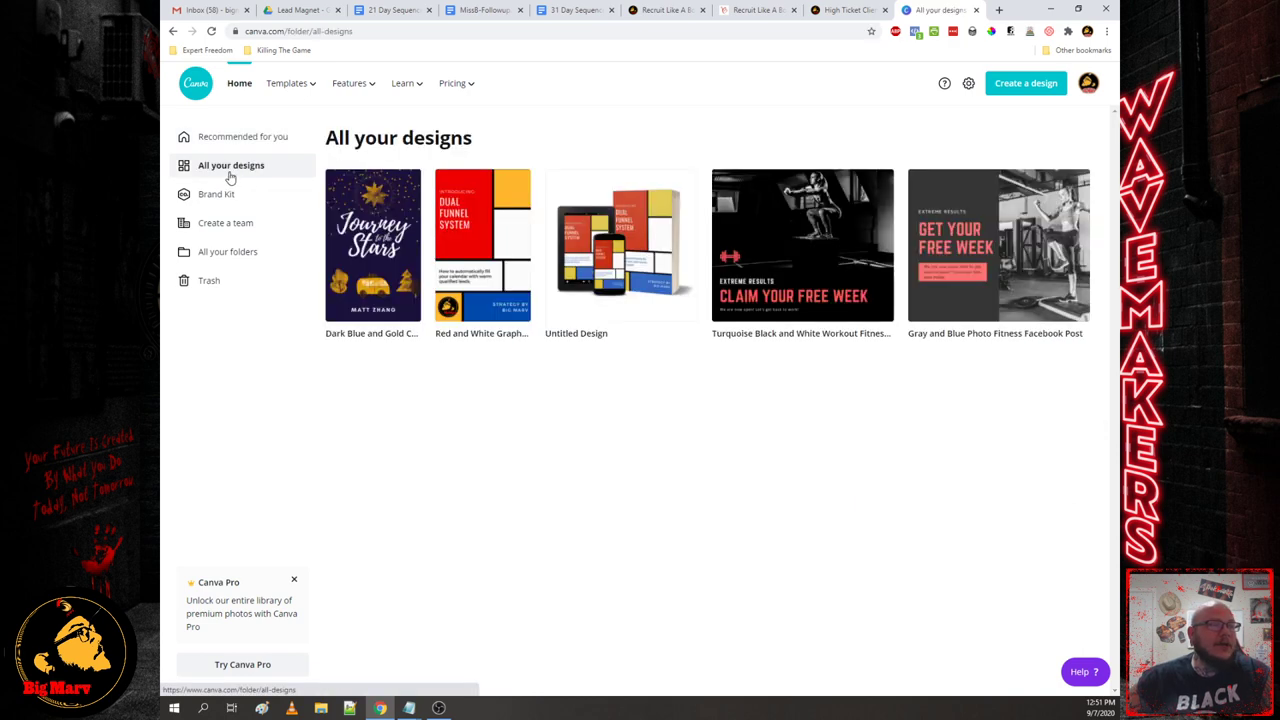
{"action": "left_click", "coordinate": [498, 278]}
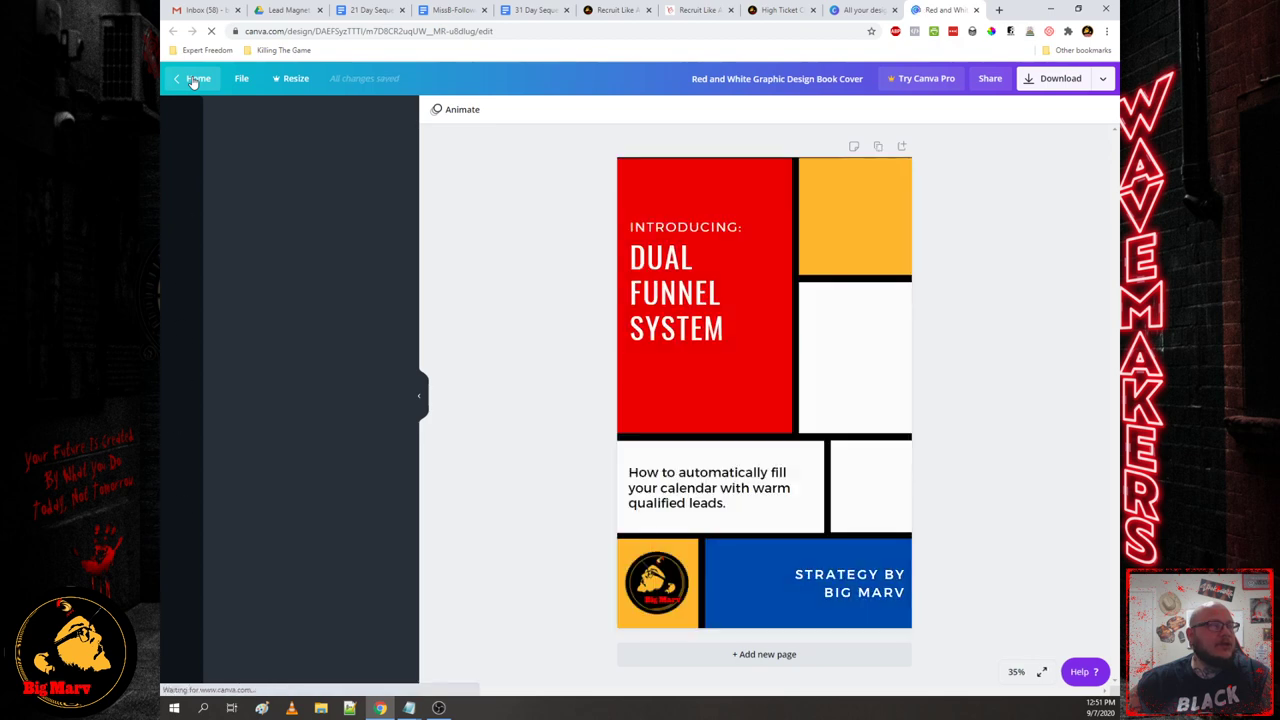
- Return to the Canva home page, search the templates for "ebook" and browse the cover designs
{"action": "left_click", "coordinate": [193, 79]}
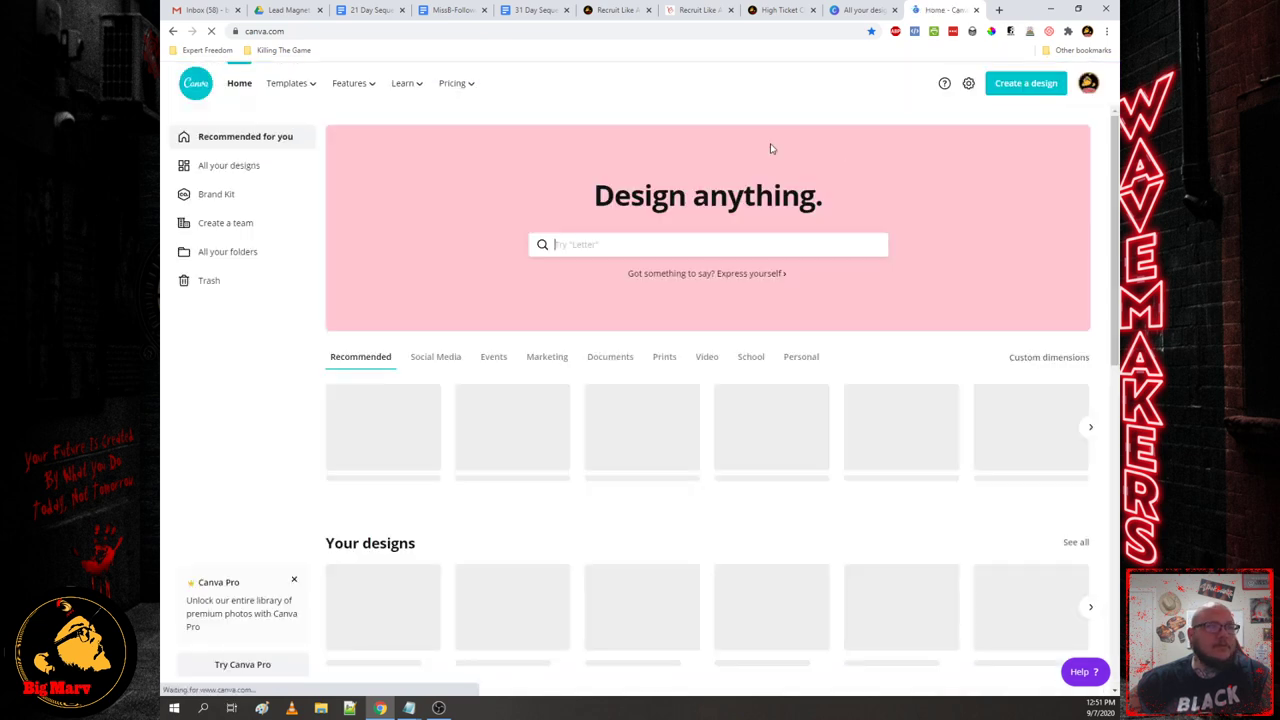
{"action": "left_click", "coordinate": [618, 248]}
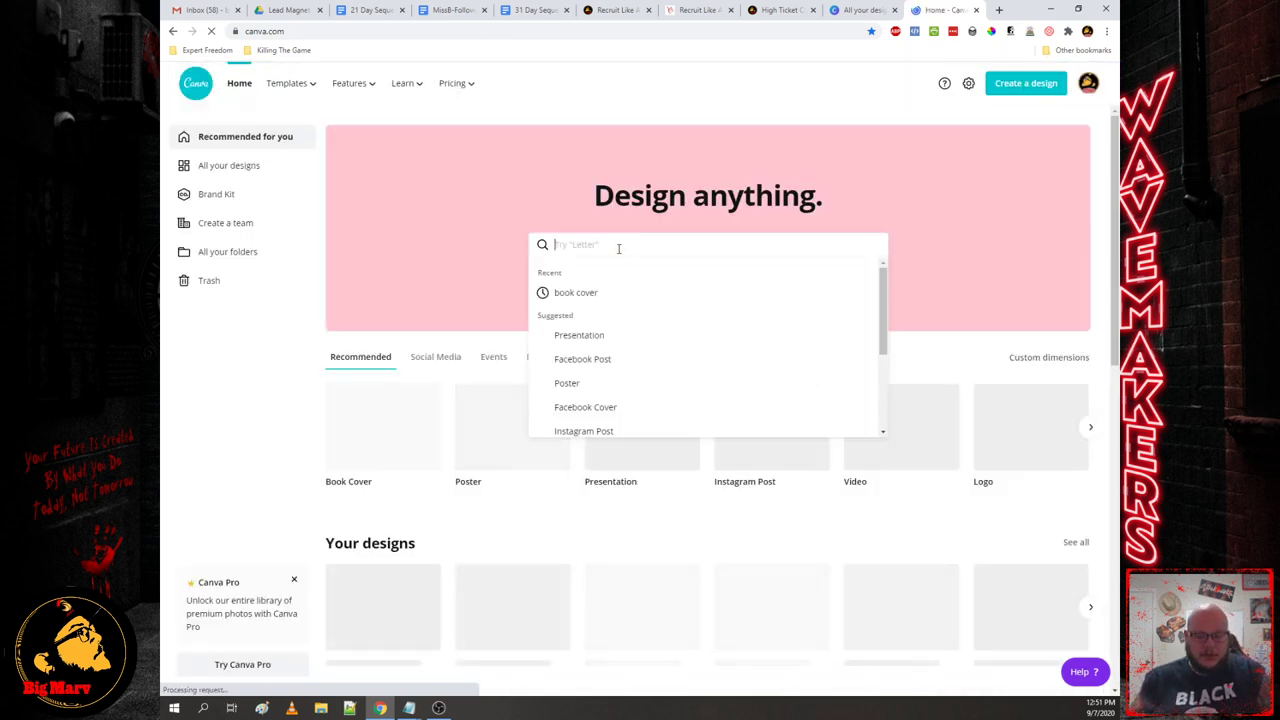
{"action": "type", "text": "ebook"}
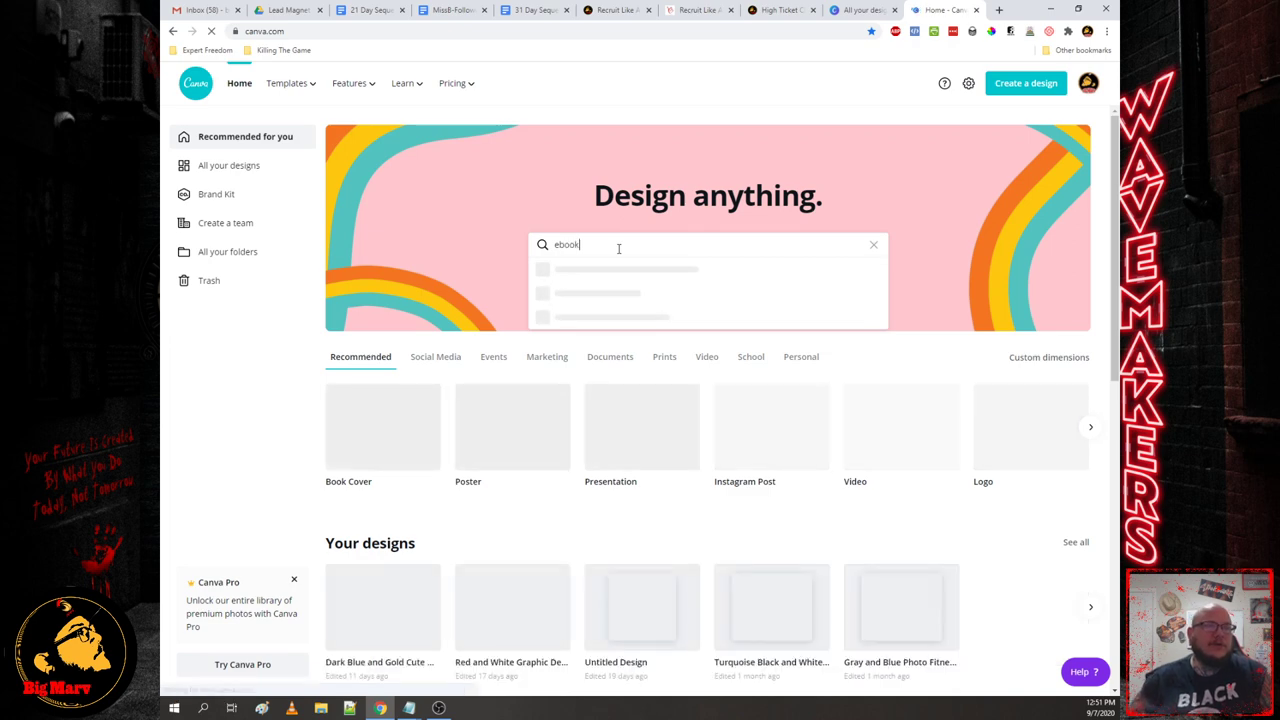
{"action": "key", "text": "Return"}
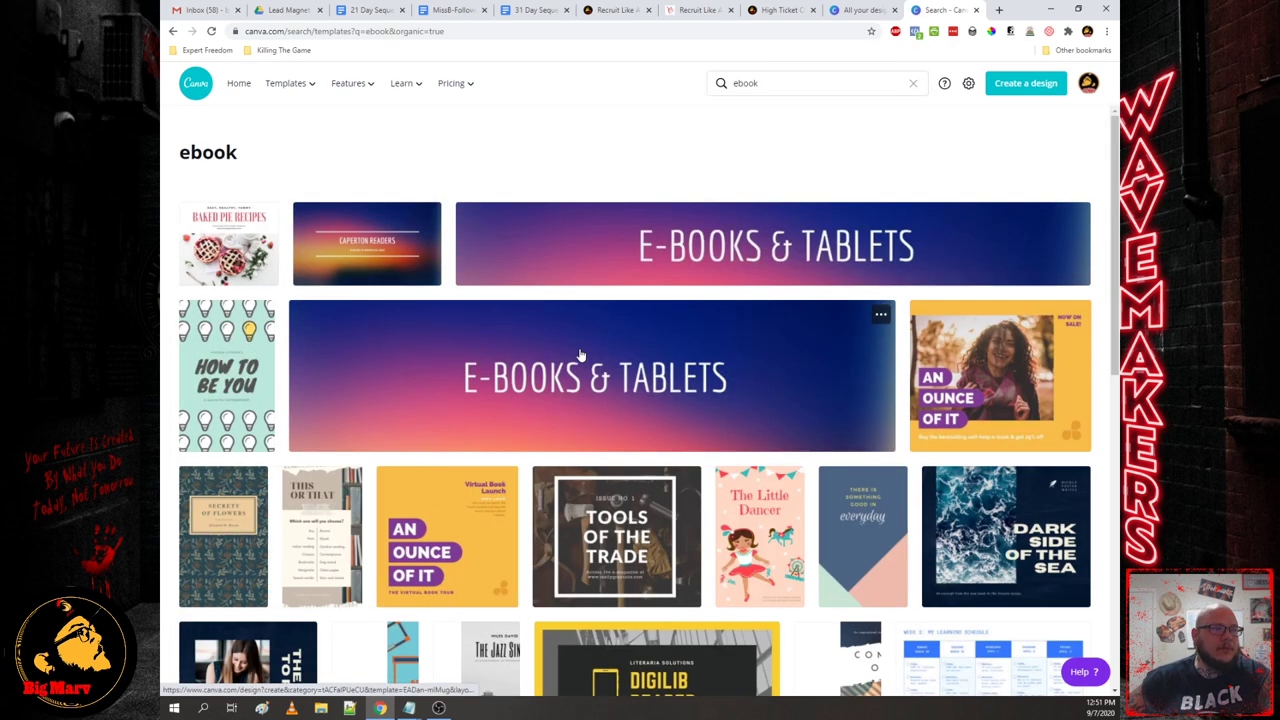
{"action": "scroll", "coordinate": [575, 415], "scroll_direction": "down", "scroll_amount": 4}
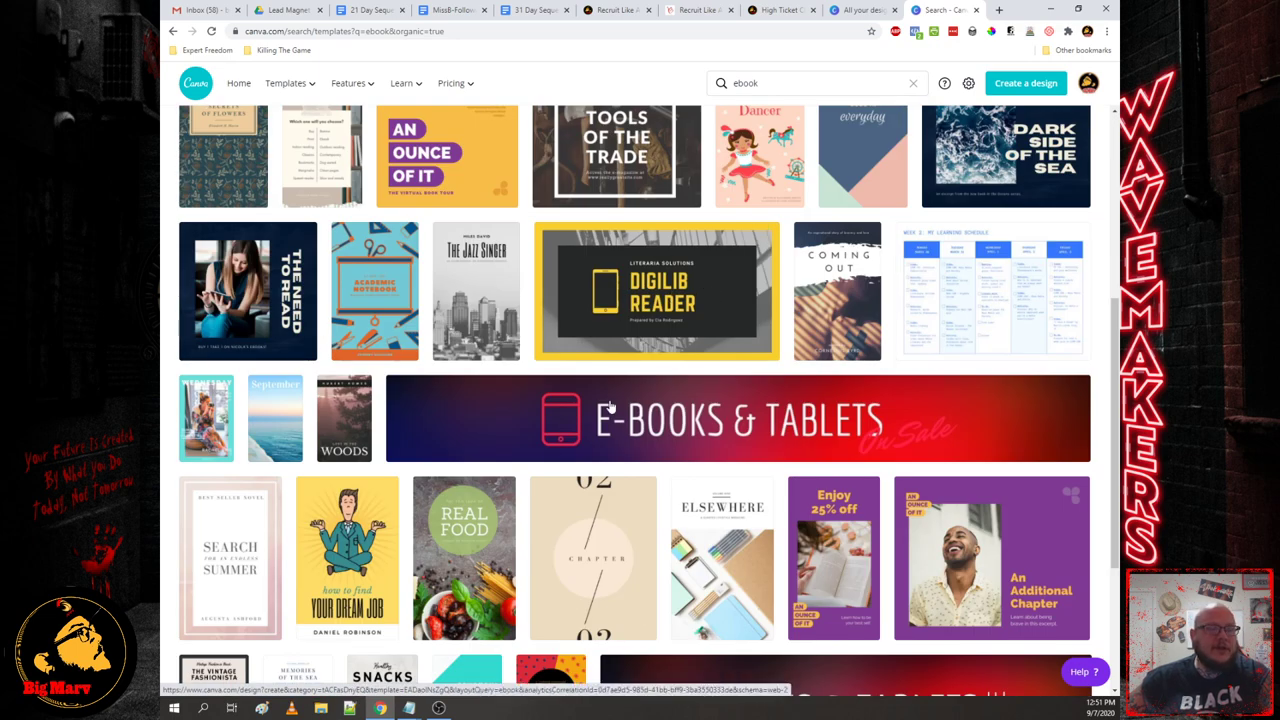
{"action": "scroll", "coordinate": [600, 458], "scroll_direction": "down", "scroll_amount": 1}
{"action": "scroll", "coordinate": [600, 458], "scroll_direction": "down", "scroll_amount": 4}
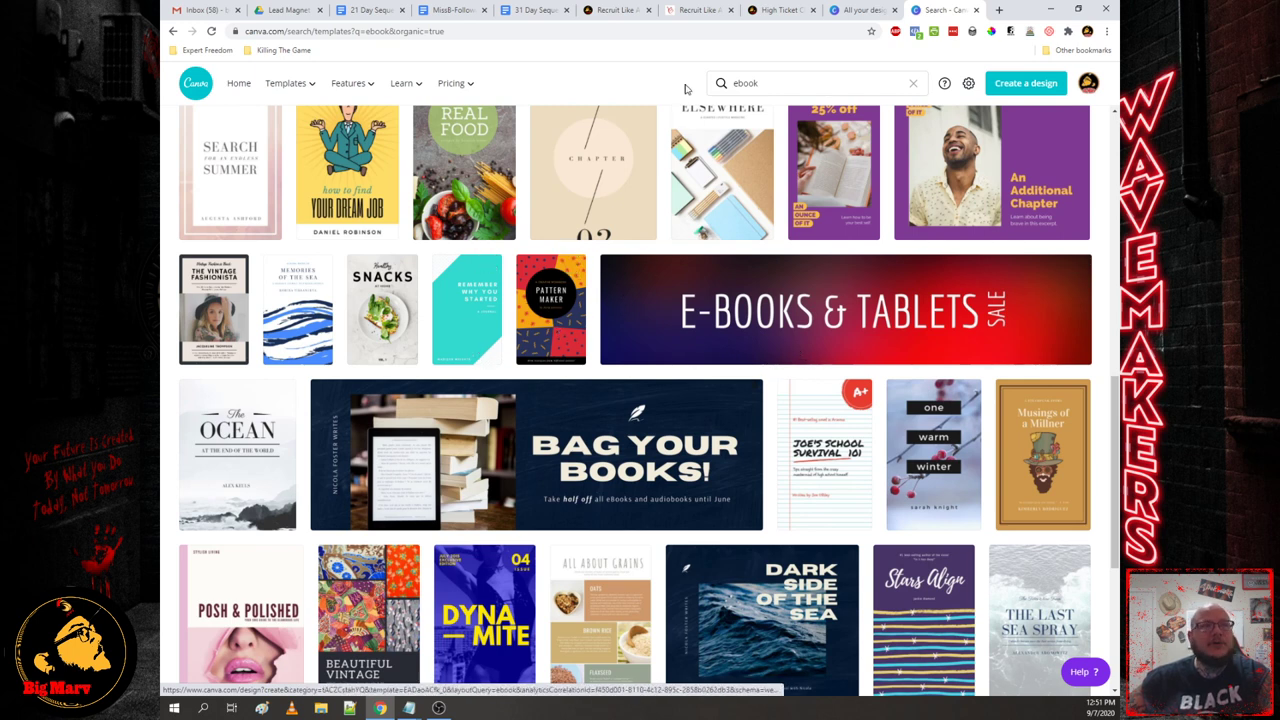
- Load diybookcovers.com in place of the Canva ebook template results
{"action": "left_click", "coordinate": [686, 31]}
{"action": "key", "text": "ctrl+a"}
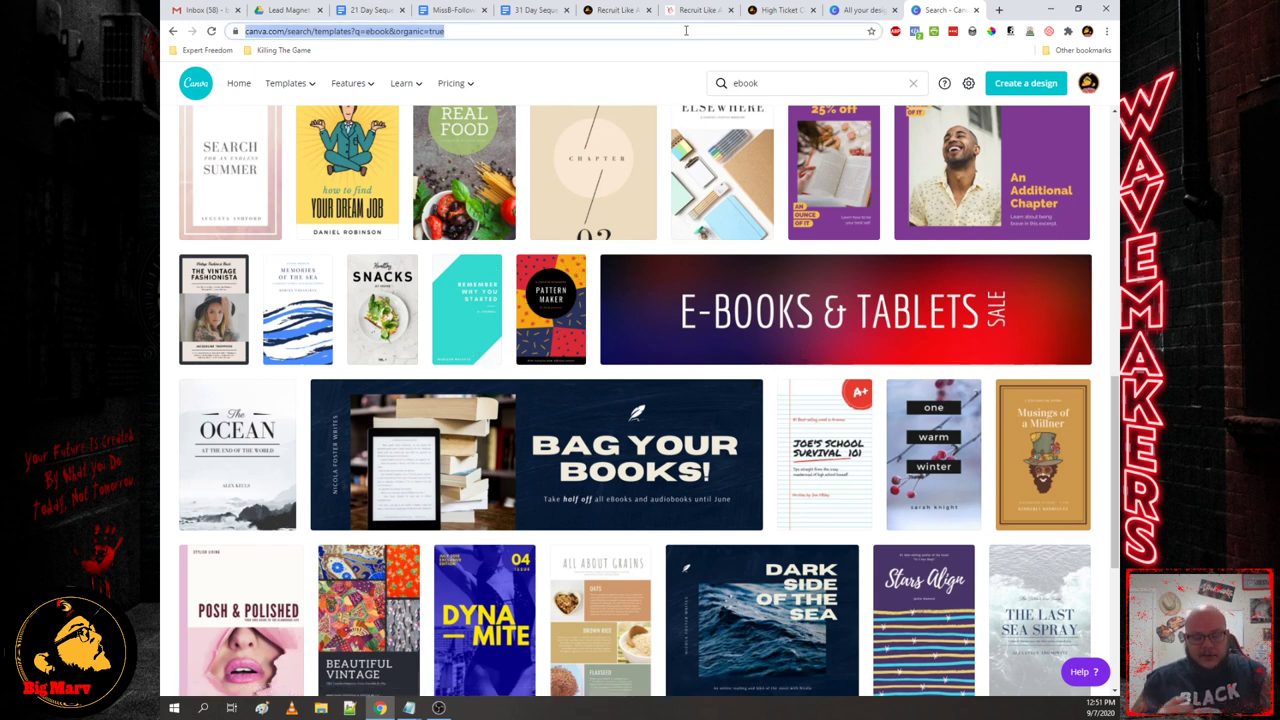
{"action": "left_click", "coordinate": [615, 10]}
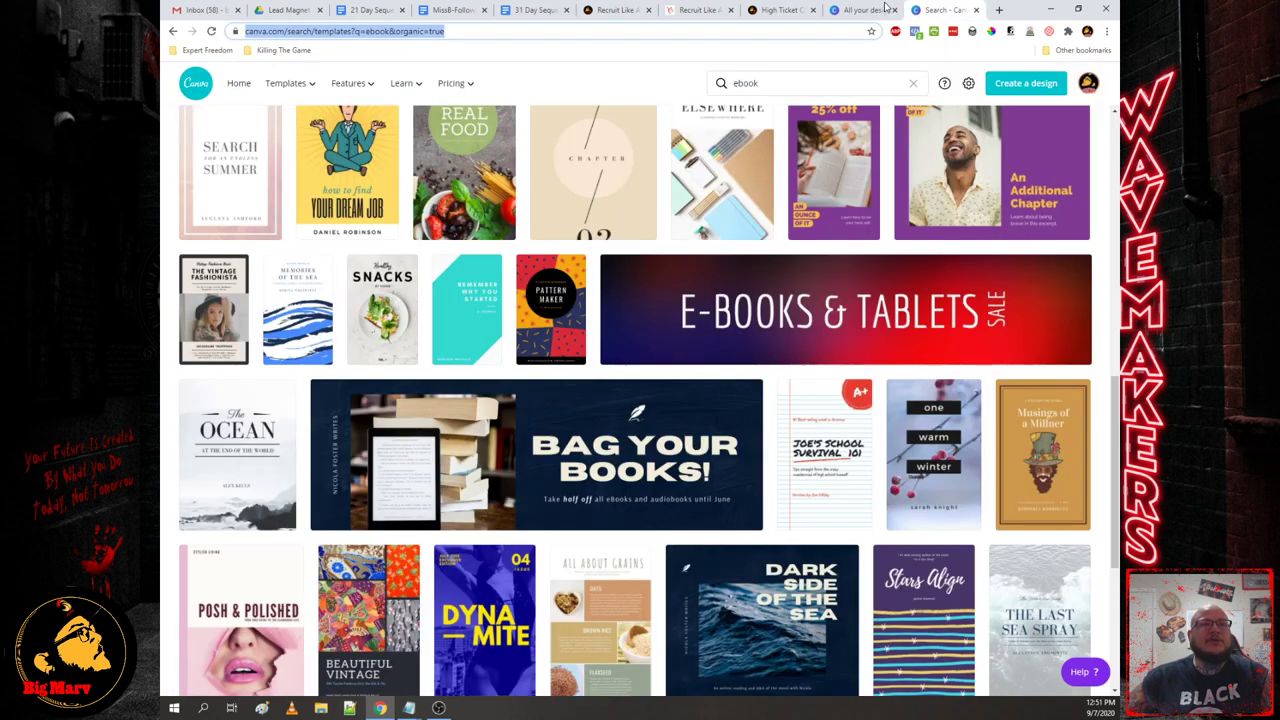
{"action": "left_click", "coordinate": [940, 10]}
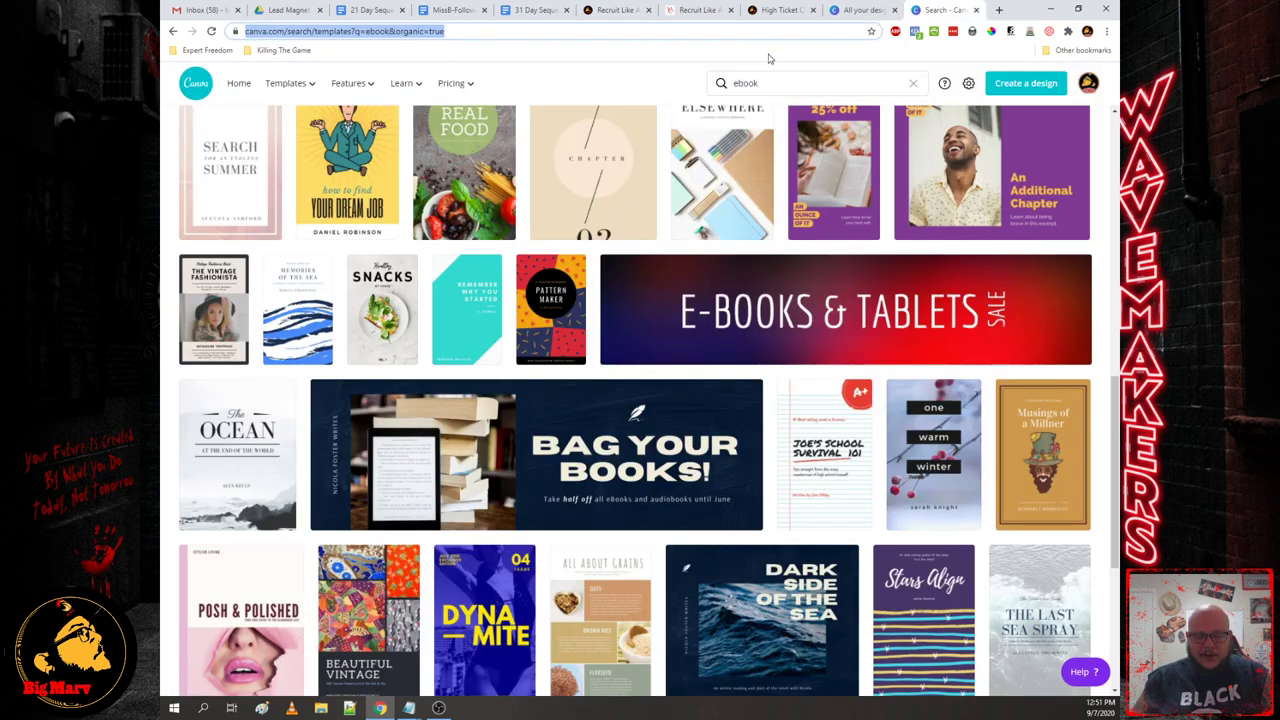
{"action": "type", "text": "diy"}
{"action": "key", "text": "Return"}
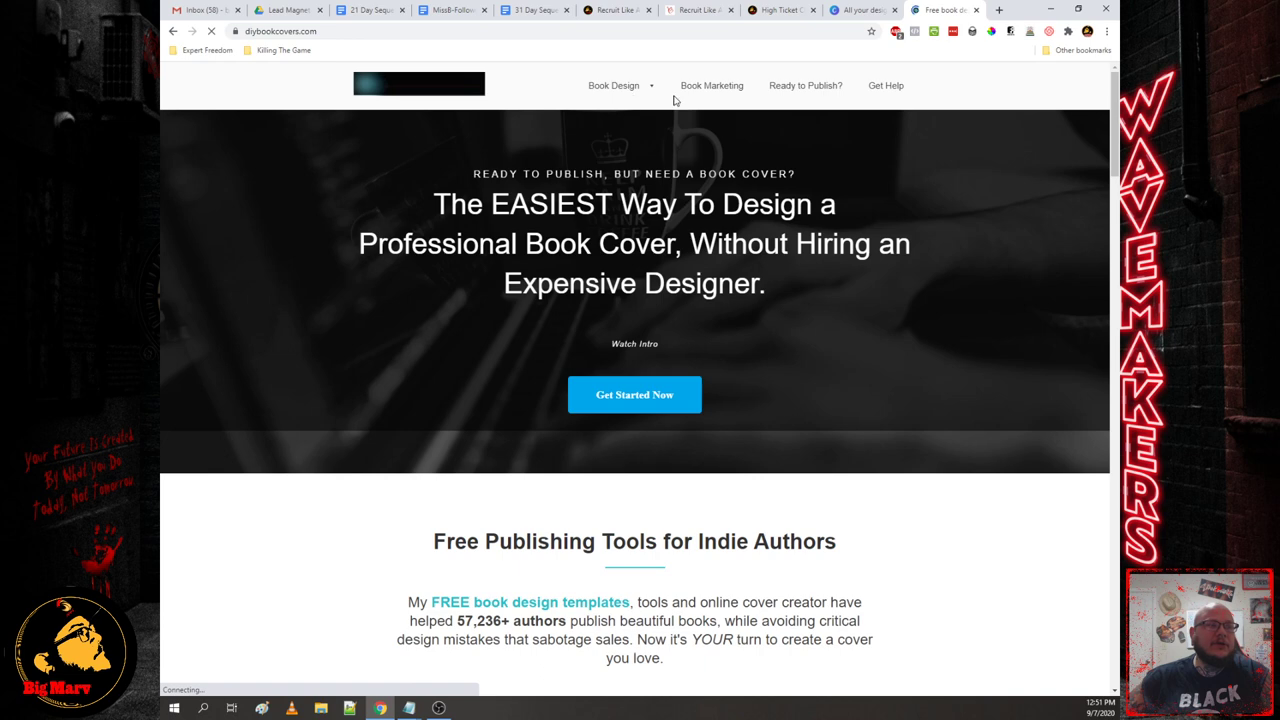
- Examine the Get Help page of DIY Book Covers and the site's book design options, including 3D Mockups
{"action": "mouse_move", "coordinate": [646, 88]}
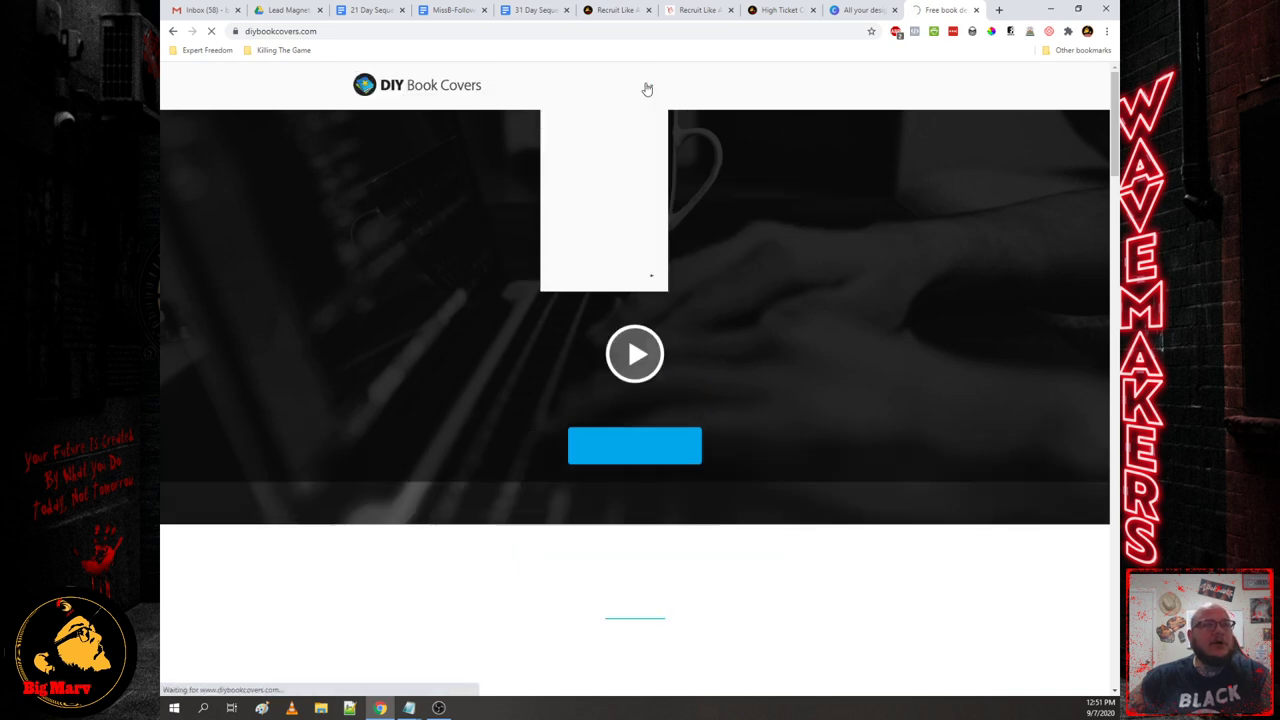
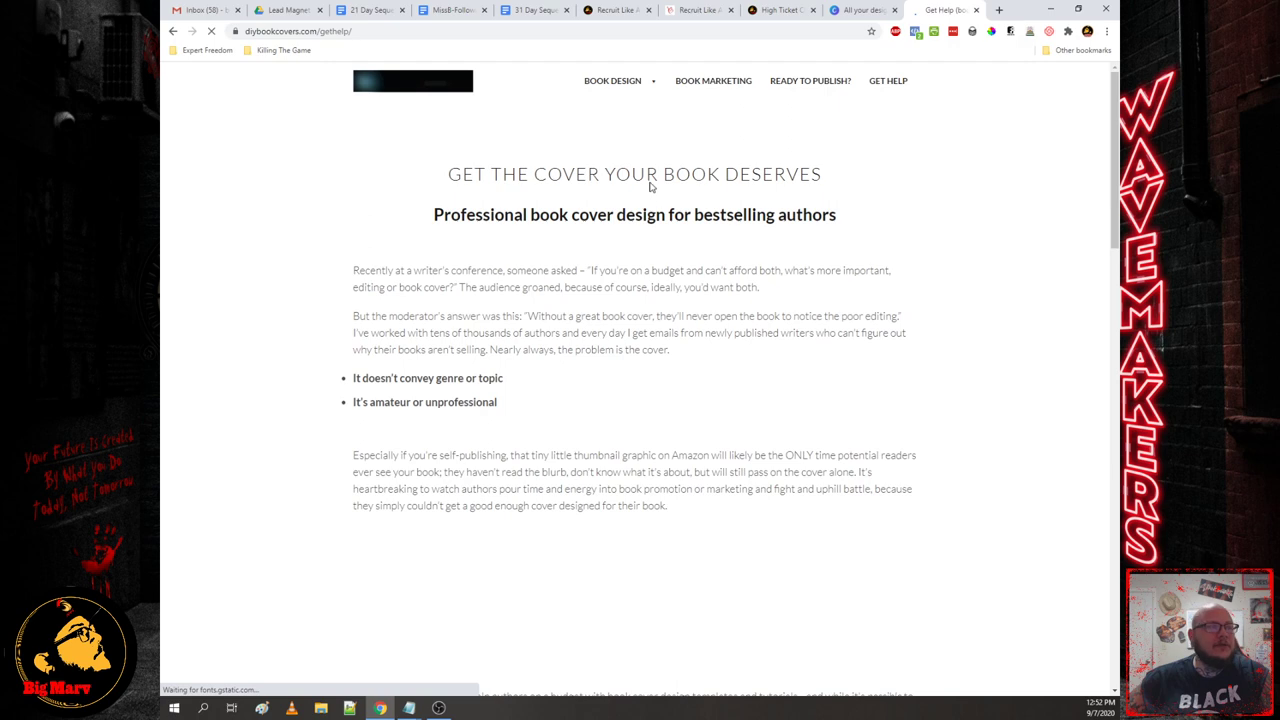
{"action": "mouse_move", "coordinate": [629, 87]}
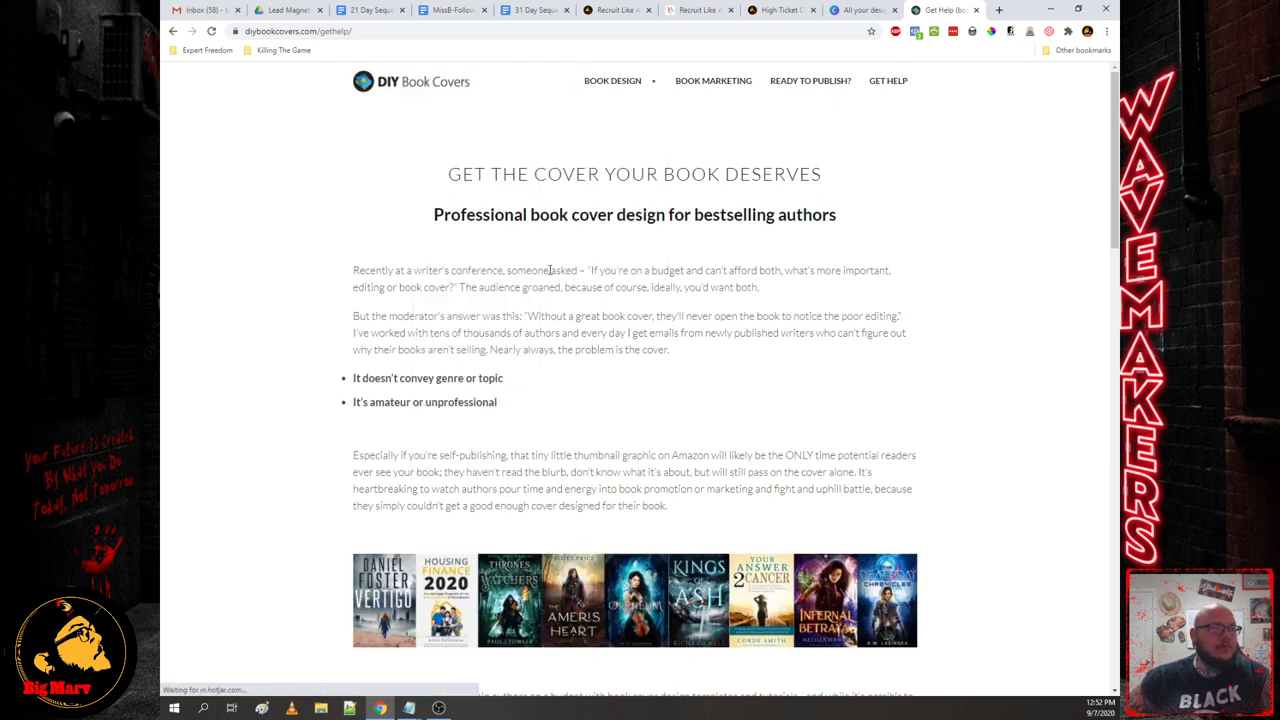
{"action": "scroll", "coordinate": [640, 340], "scroll_direction": "down", "scroll_amount": 12}
{"action": "scroll", "coordinate": [717, 337], "scroll_direction": "up", "scroll_amount": 12}
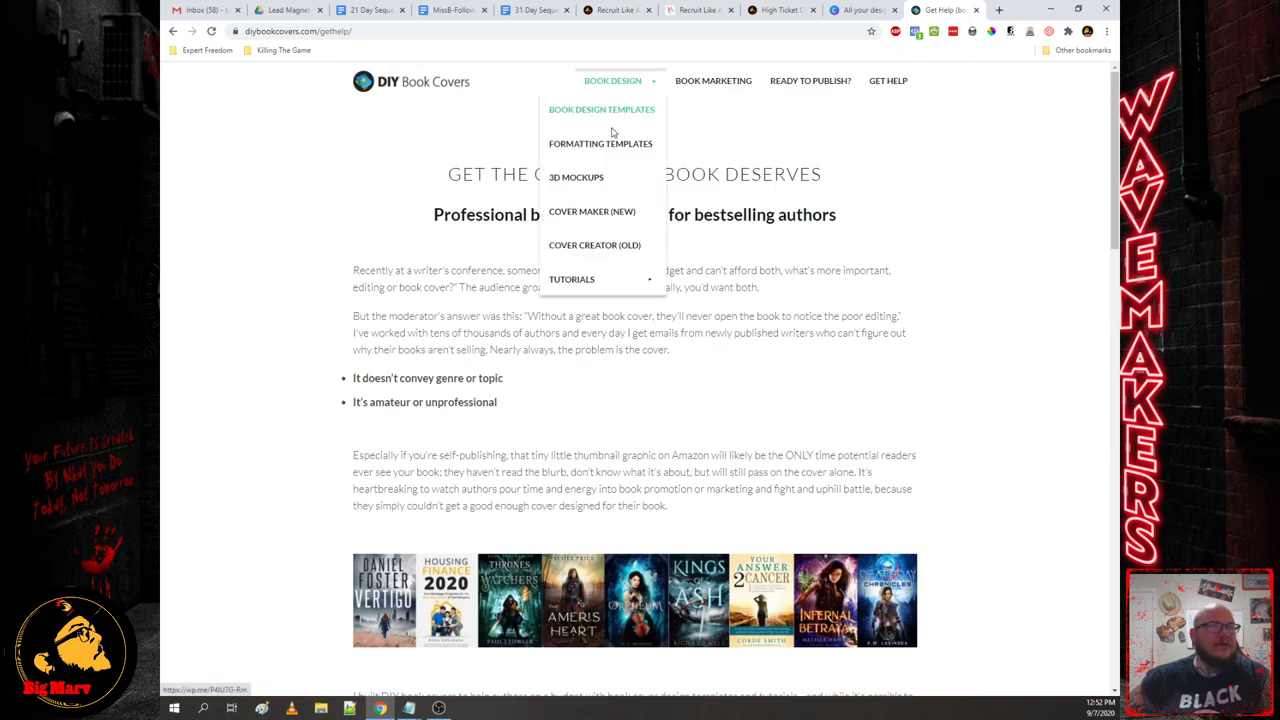
{"action": "mouse_move", "coordinate": [608, 287]}
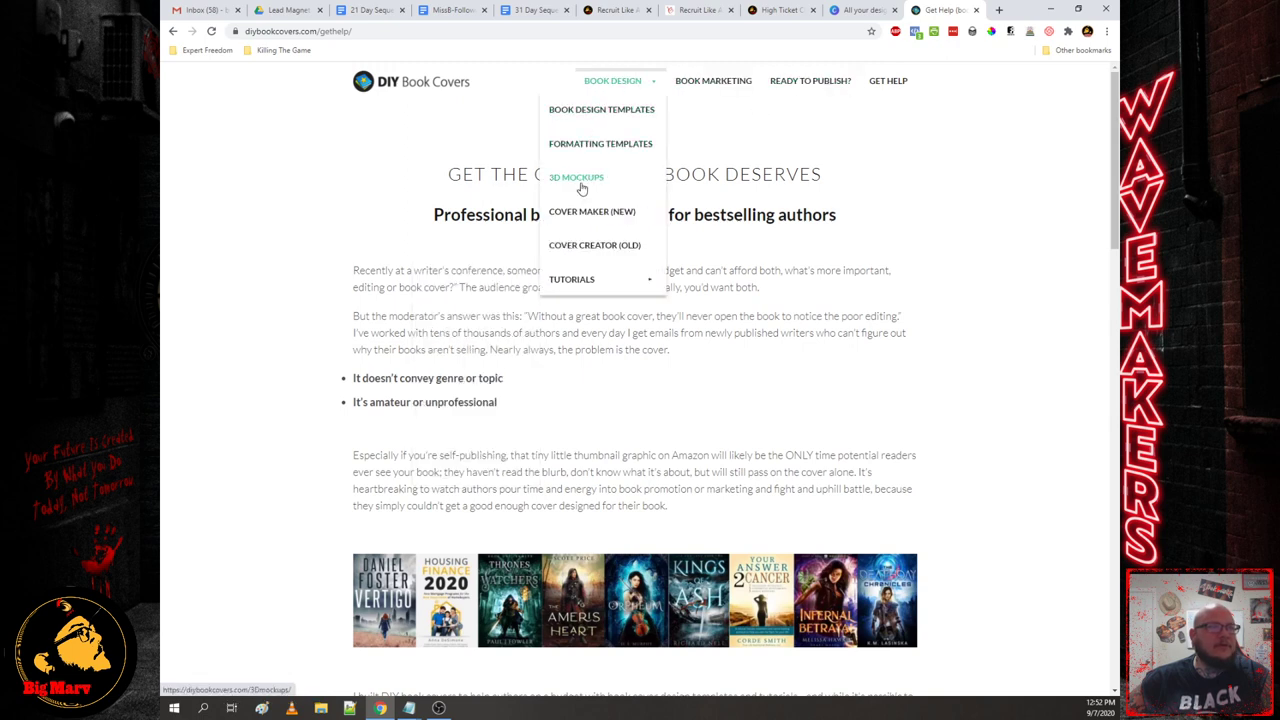
{"action": "scroll", "coordinate": [655, 280], "scroll_direction": "down", "scroll_amount": 5}
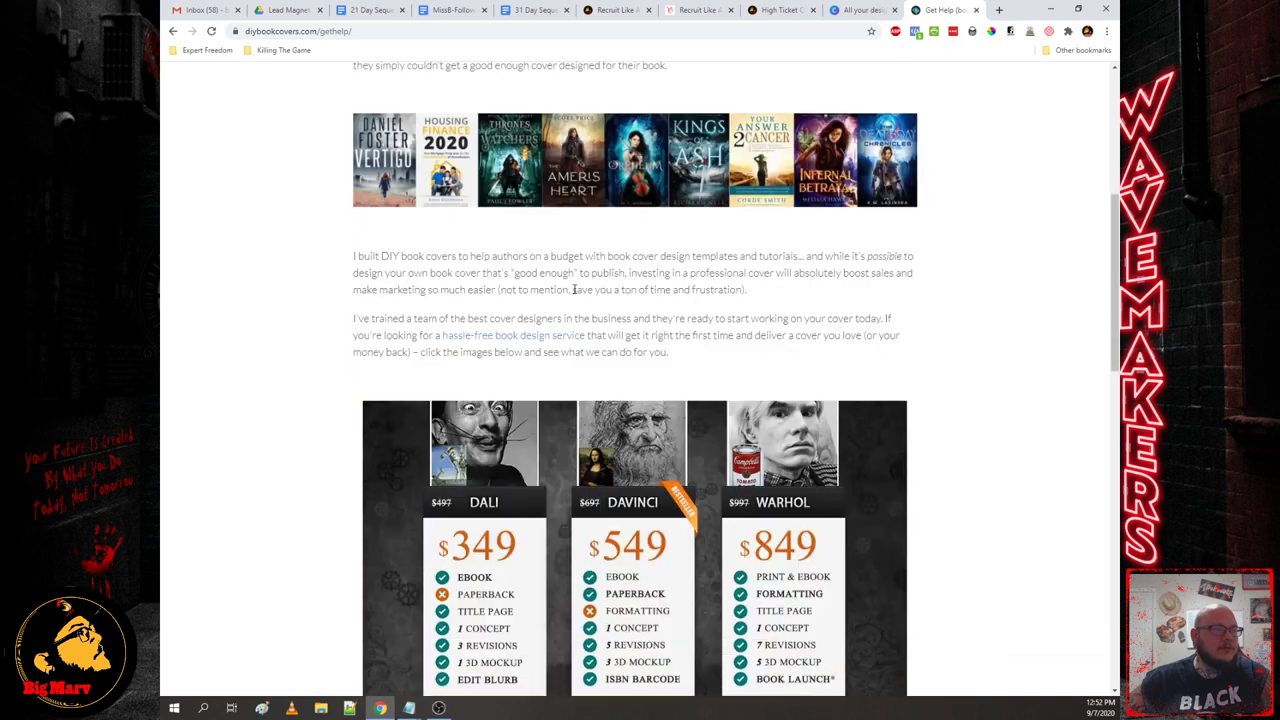
{"action": "scroll", "coordinate": [640, 320], "scroll_direction": "down", "scroll_amount": 7}
{"action": "scroll", "coordinate": [600, 265], "scroll_direction": "down", "scroll_amount": 5}
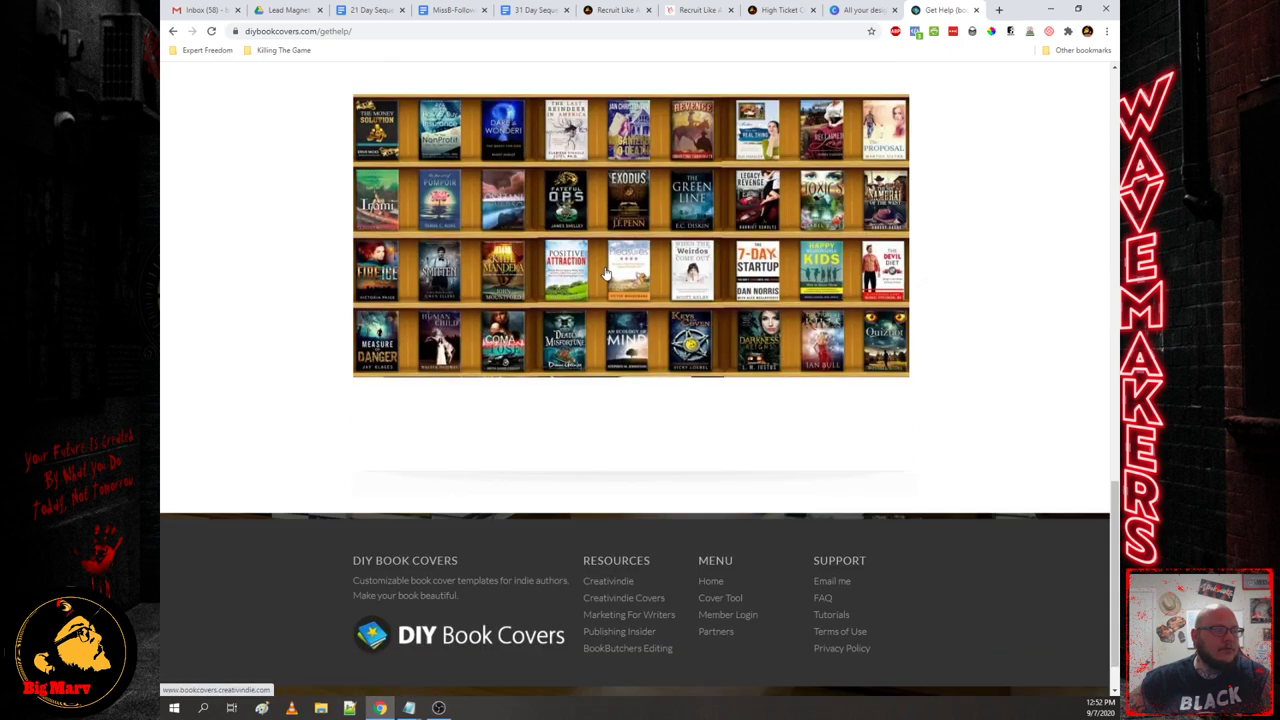
{"action": "scroll", "coordinate": [605, 272], "scroll_direction": "down", "scroll_amount": 1}
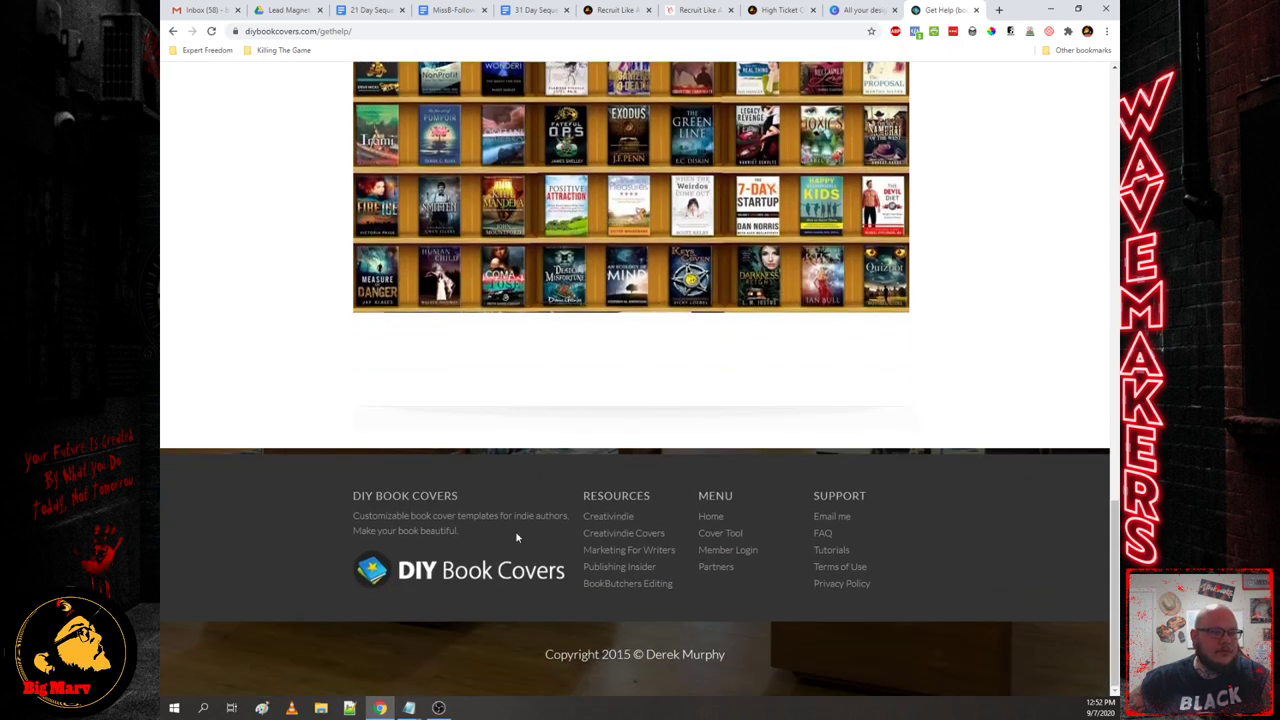
- Return to the DIY Book Covers home page and open the 3D book mockup maker at diybookcovers.com/3Dmockups
{"action": "left_click", "coordinate": [172, 31]}
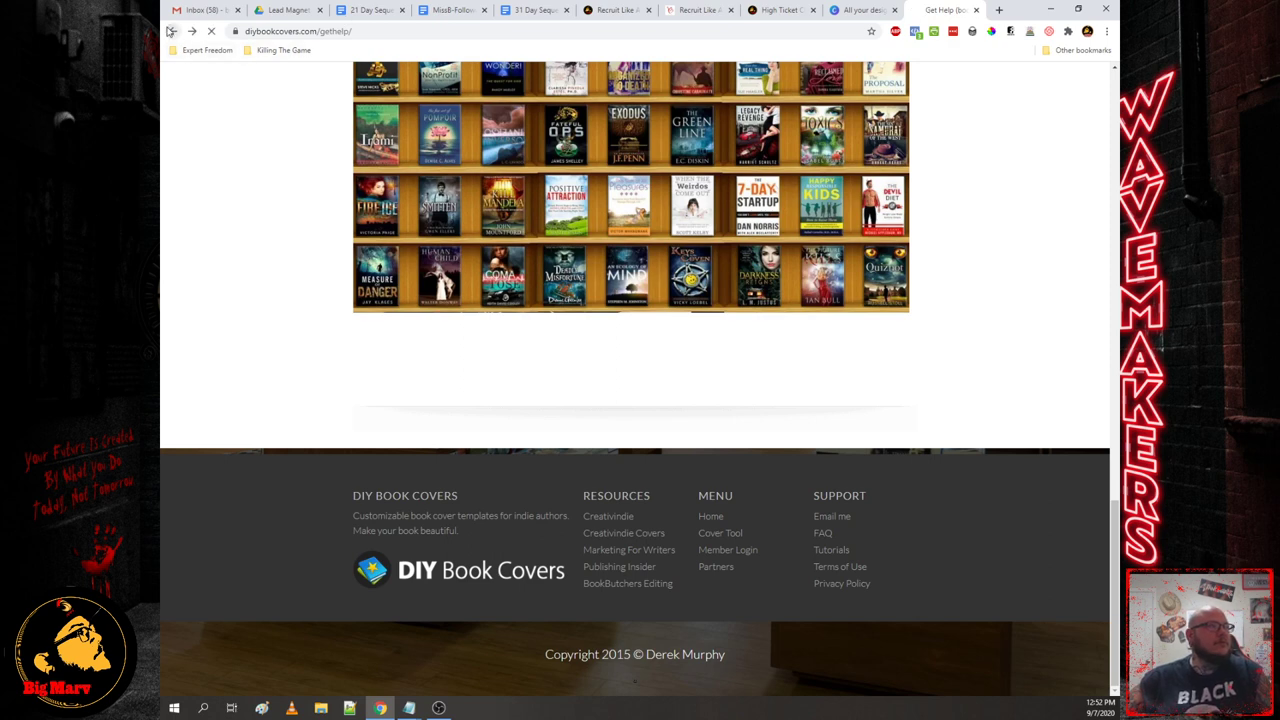
{"action": "left_click", "coordinate": [395, 34]}
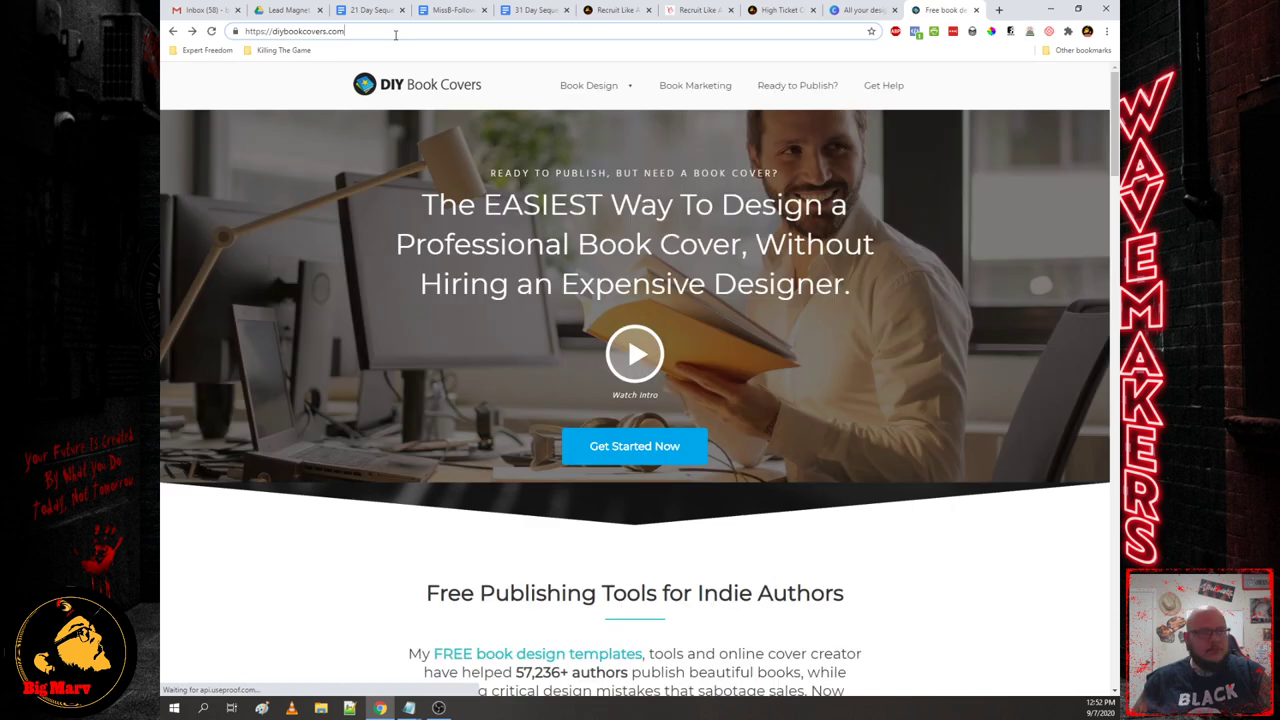
{"action": "left_click", "coordinate": [395, 34]}
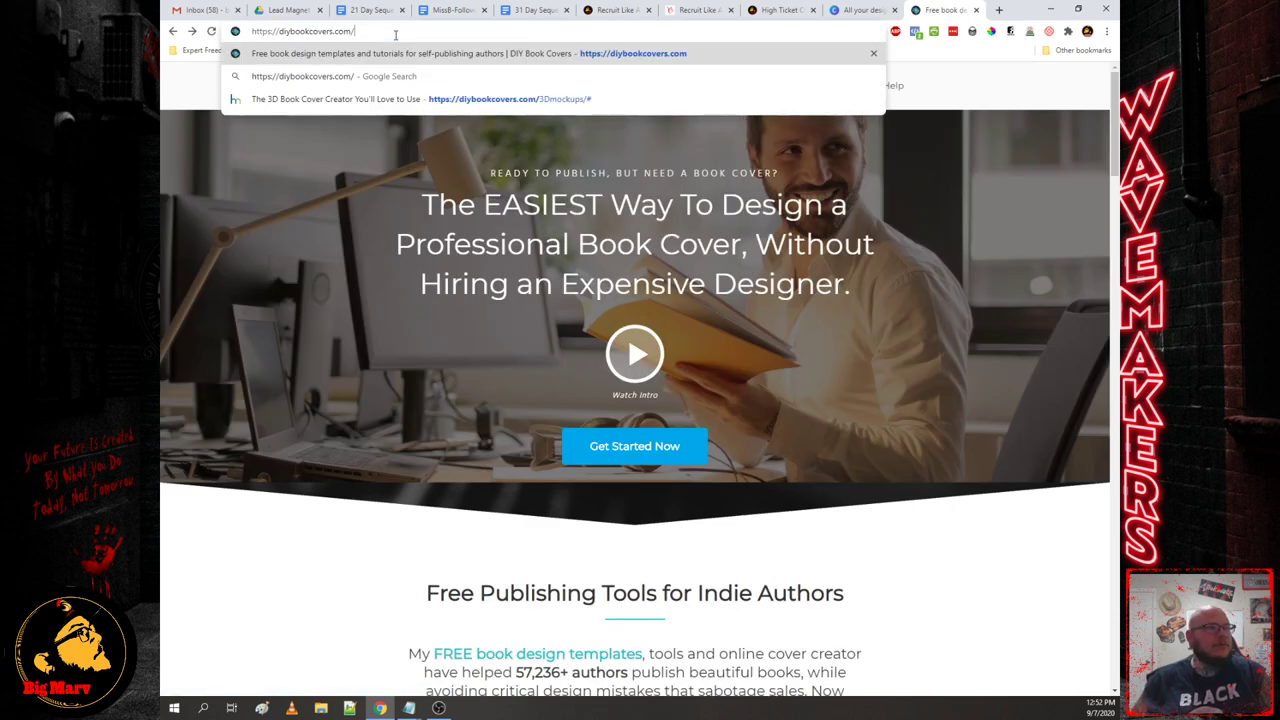
{"action": "key", "text": "Down"}
{"action": "key", "text": "Down"}
{"action": "key", "text": "Return"}
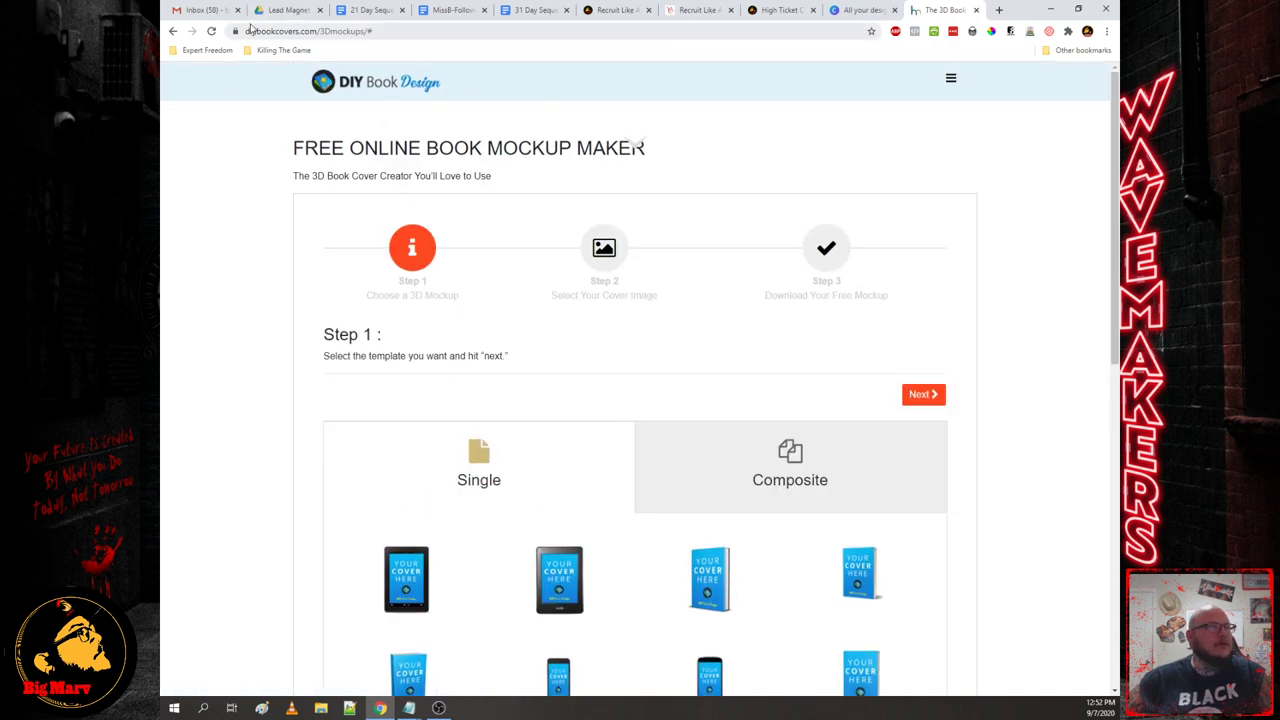
- Highlight the "/3Dmockups" part of the page address to point it out
{"action": "left_click", "coordinate": [322, 31]}
{"action": "left_click_drag", "start_coordinate": [346, 31], "coordinate": [392, 31]}
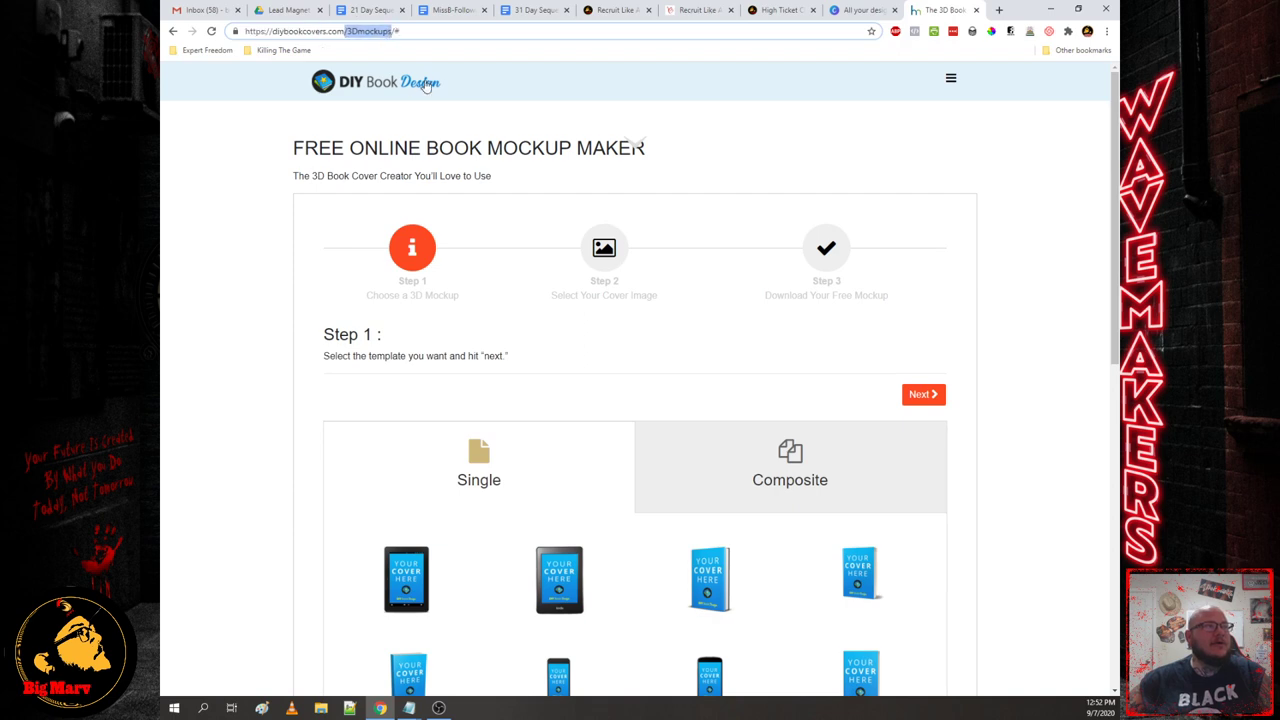
{"action": "left_click", "coordinate": [569, 173]}
- Look through the single mockup templates offered for books, tablets and phones
{"action": "scroll", "coordinate": [506, 314], "scroll_direction": "down", "scroll_amount": 5}
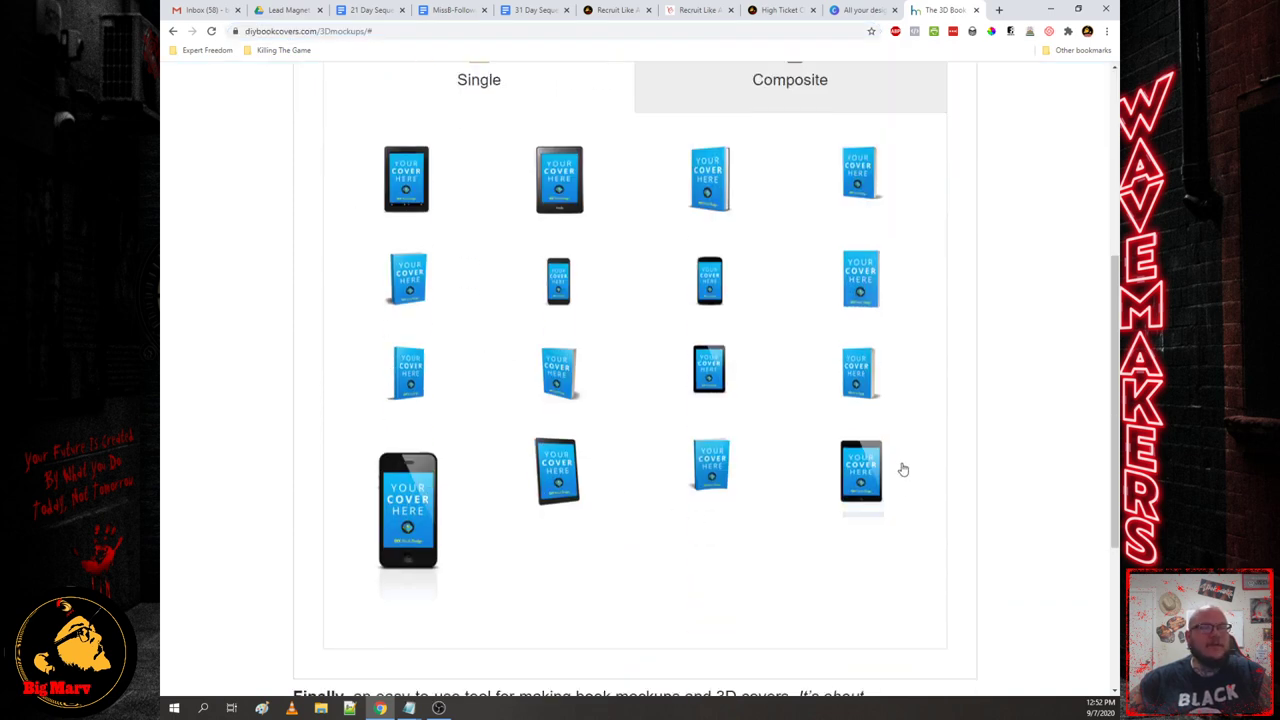
{"action": "scroll", "coordinate": [911, 249], "scroll_direction": "up", "scroll_amount": 2}
{"action": "scroll", "coordinate": [374, 414], "scroll_direction": "down", "scroll_amount": 2}
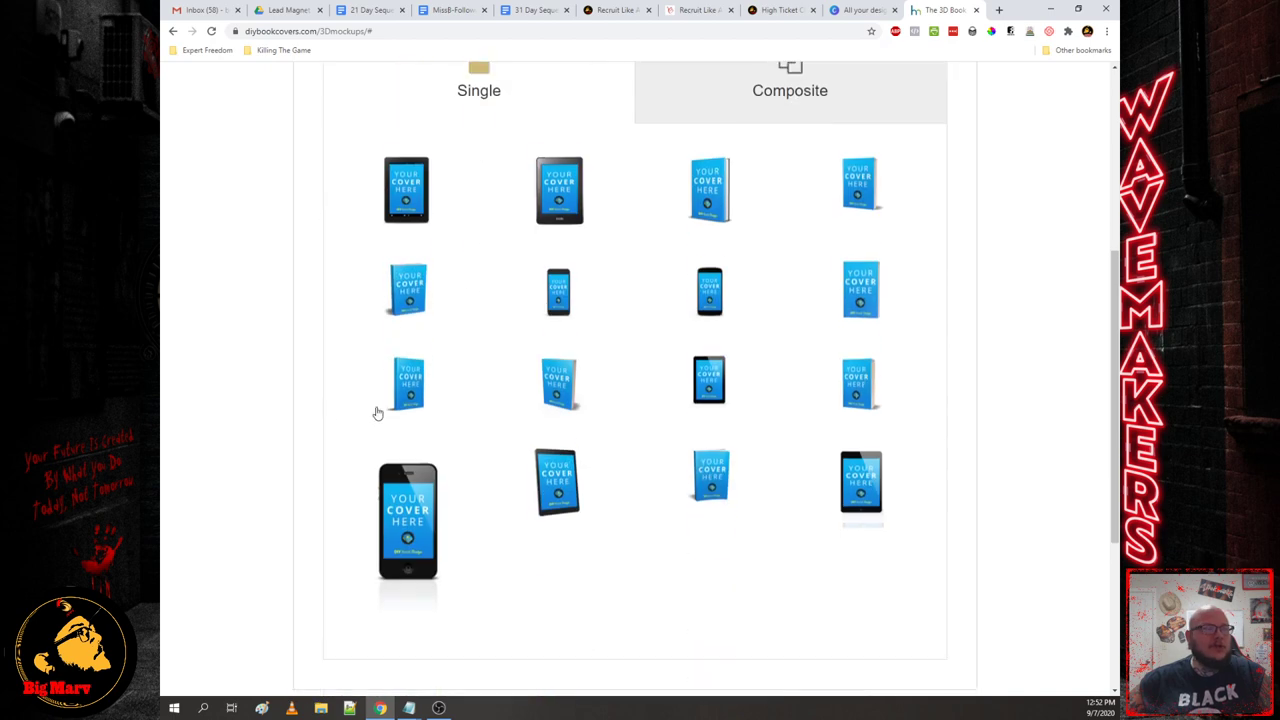
{"action": "scroll", "coordinate": [851, 455], "scroll_direction": "up", "scroll_amount": 2}
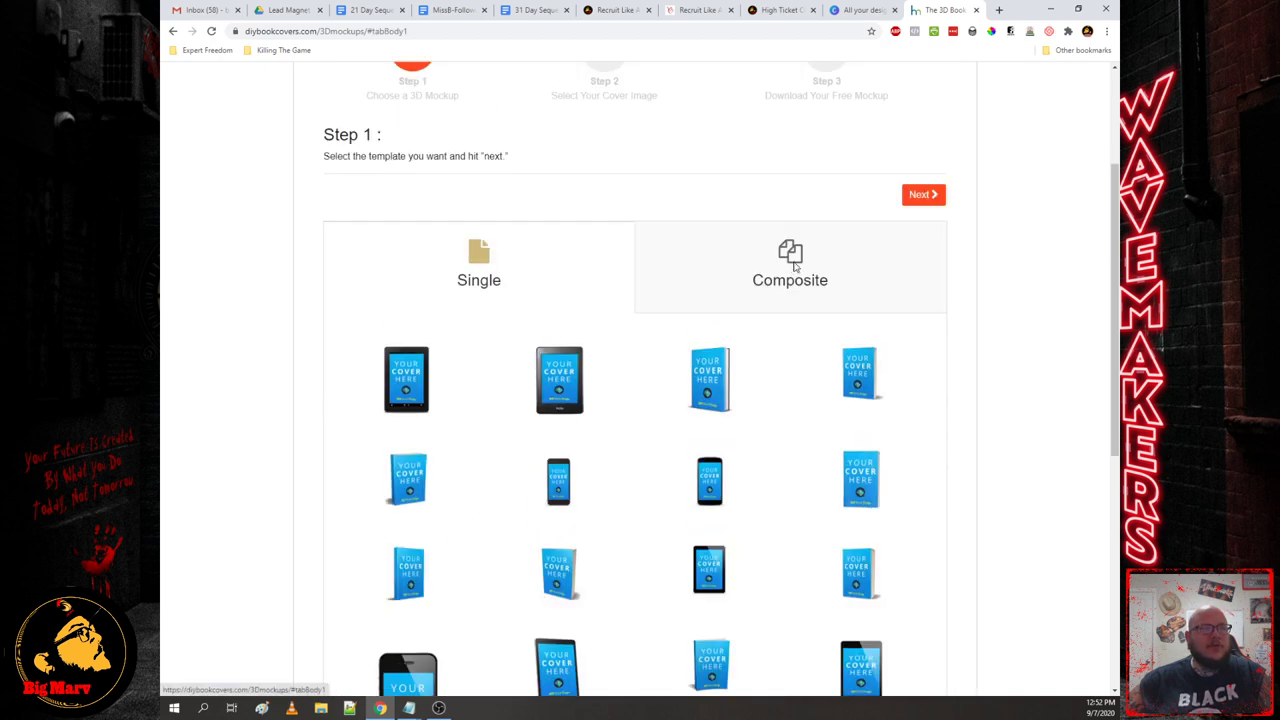
- Choose the composite template of a book with a tilted tablet and continue to the cover image step
{"action": "left_click", "coordinate": [795, 268]}
{"action": "scroll", "coordinate": [573, 426], "scroll_direction": "down", "scroll_amount": 1}
{"action": "scroll", "coordinate": [720, 470], "scroll_direction": "up", "scroll_amount": 3}
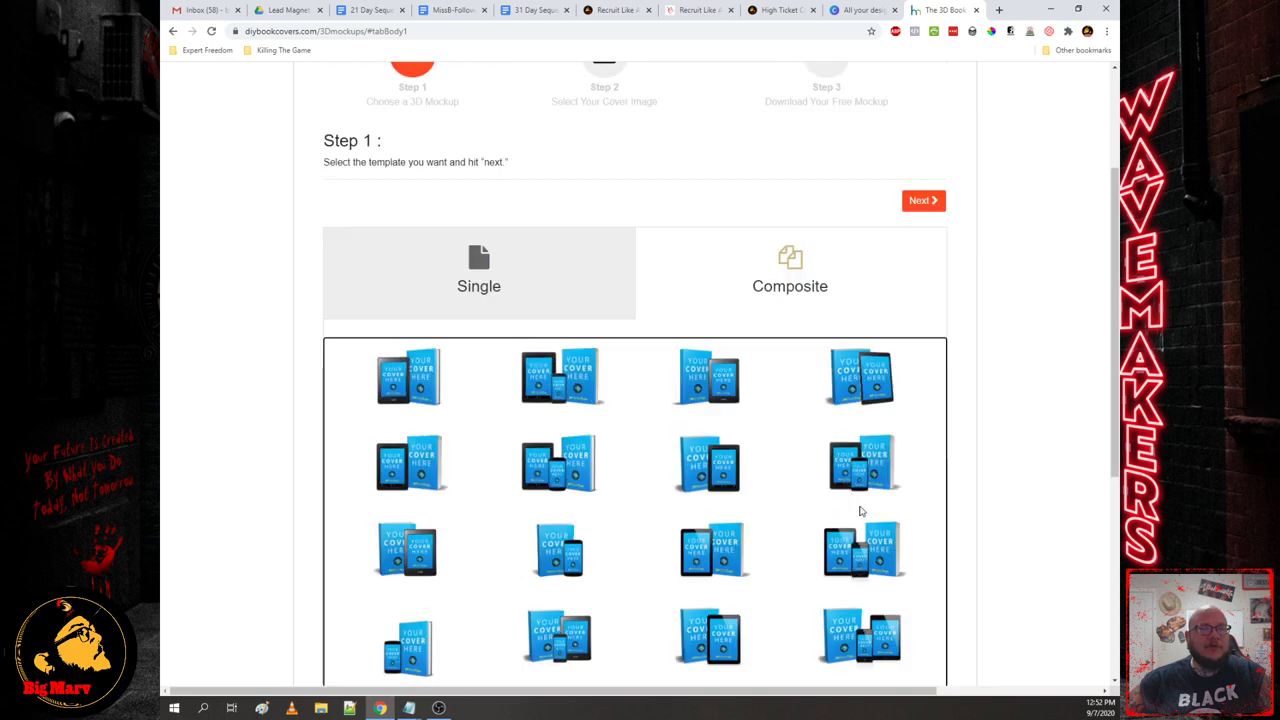
{"action": "left_click", "coordinate": [877, 380]}
{"action": "left_click", "coordinate": [923, 200]}
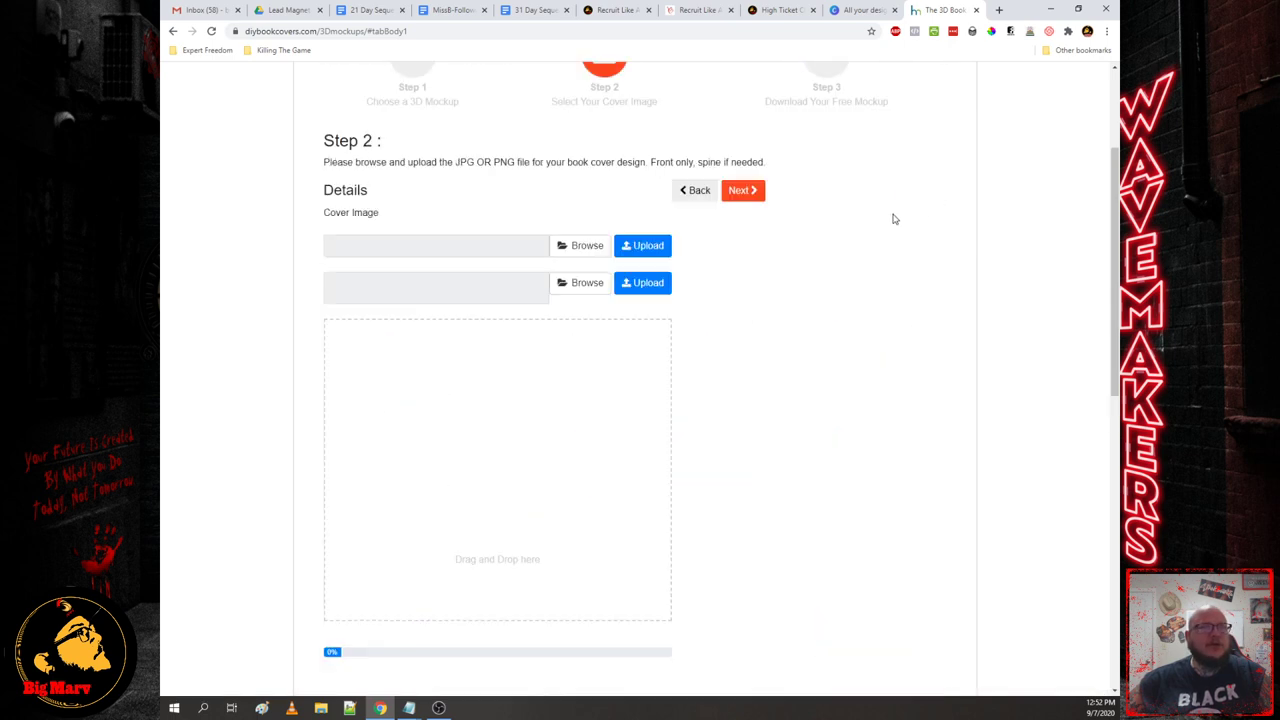
{"action": "scroll", "coordinate": [610, 360], "scroll_direction": "up", "scroll_amount": 2}
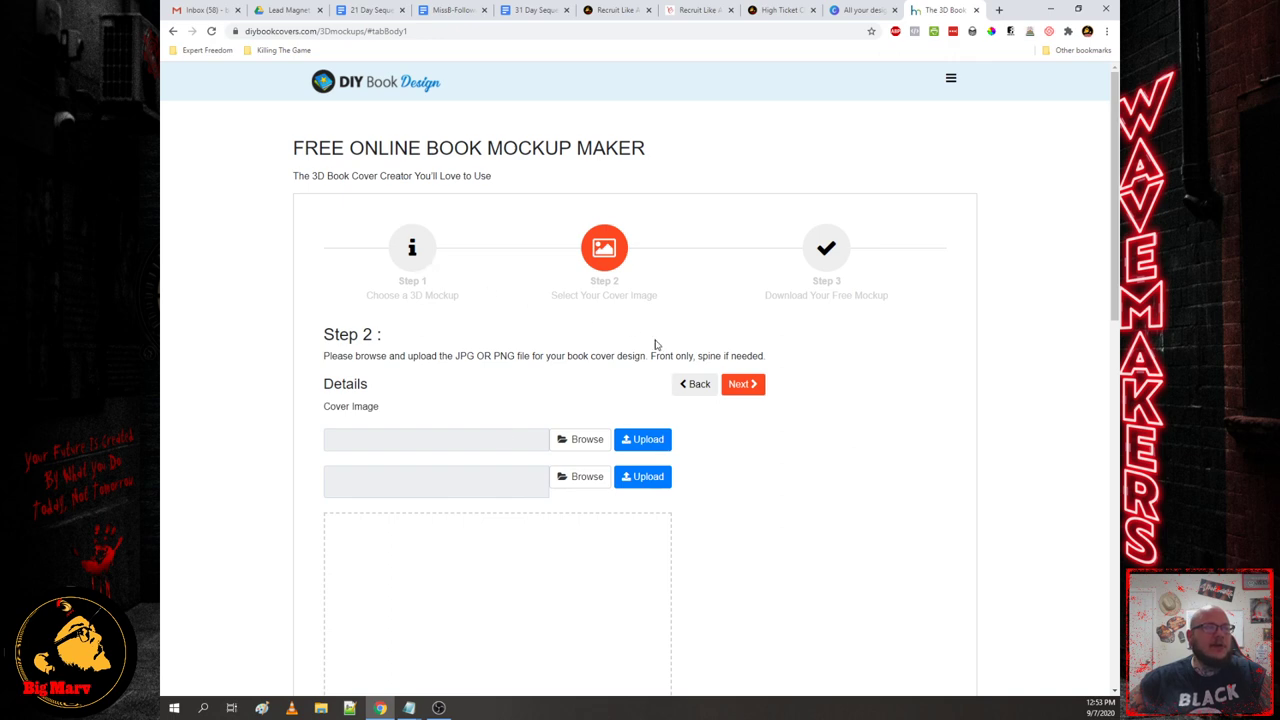
- Go back to the template choice of the mockup maker and review the composite templates
{"action": "left_click", "coordinate": [685, 385]}
{"action": "scroll", "coordinate": [519, 393], "scroll_direction": "down", "scroll_amount": 4}
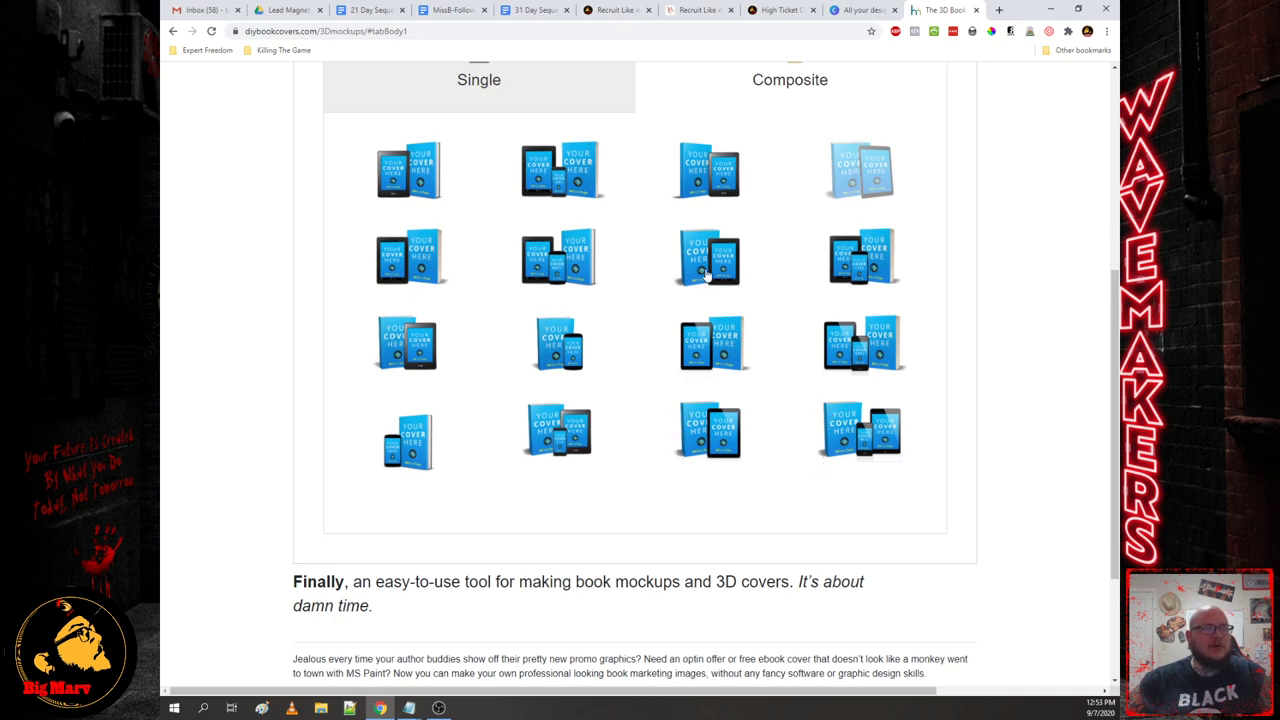
{"action": "scroll", "coordinate": [755, 388], "scroll_direction": "up", "scroll_amount": 4}
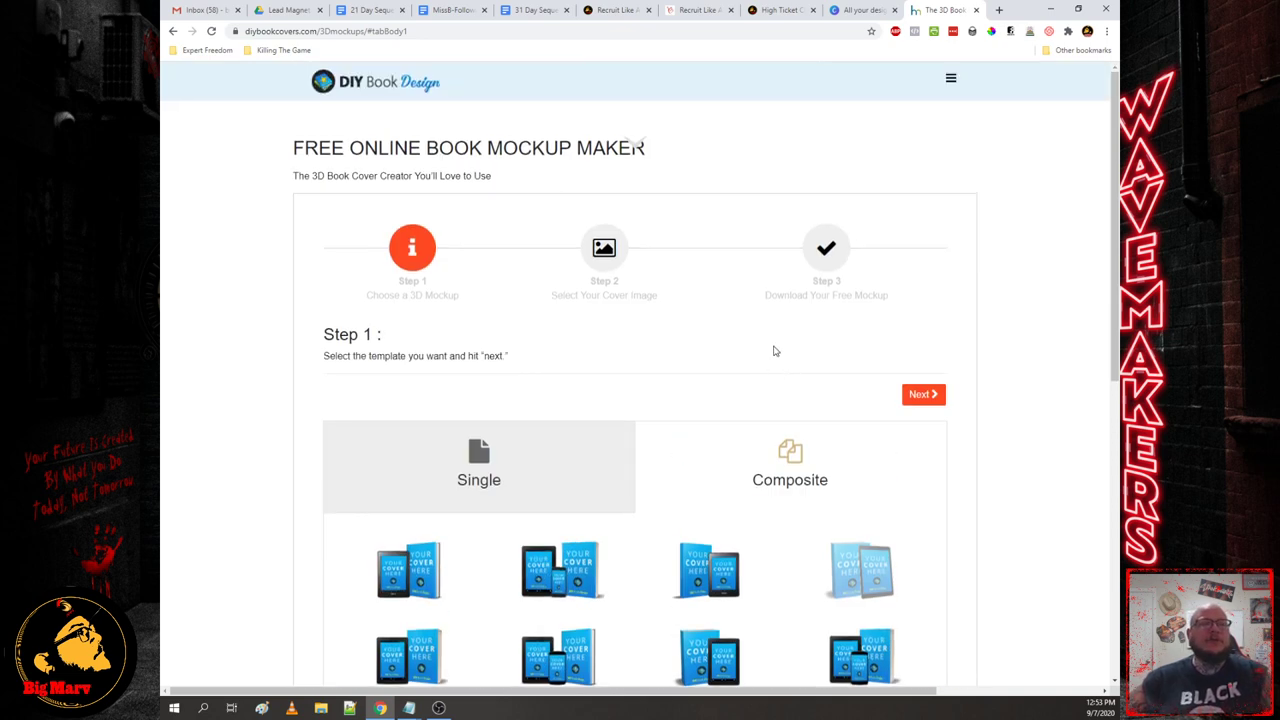
{"action": "scroll", "coordinate": [763, 405], "scroll_direction": "down", "scroll_amount": 2}
{"action": "scroll", "coordinate": [763, 405], "scroll_direction": "down", "scroll_amount": 2}
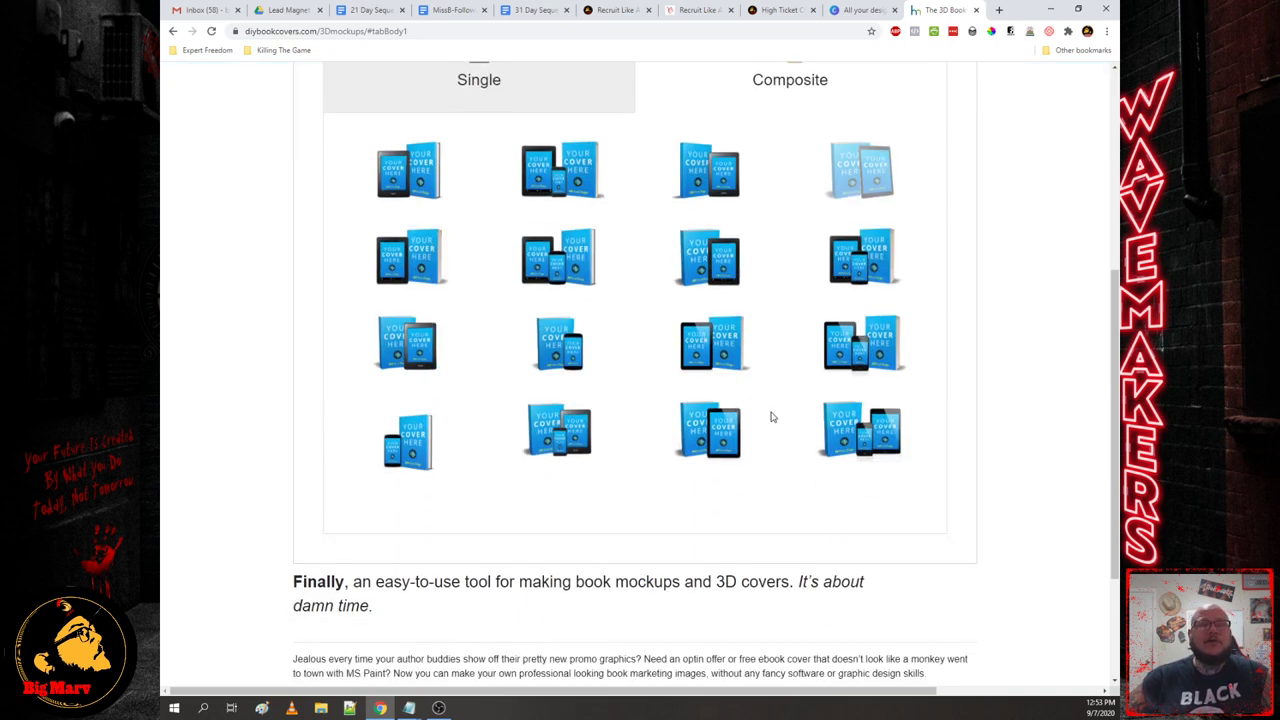
{"action": "scroll", "coordinate": [771, 415], "scroll_direction": "up", "scroll_amount": 4}
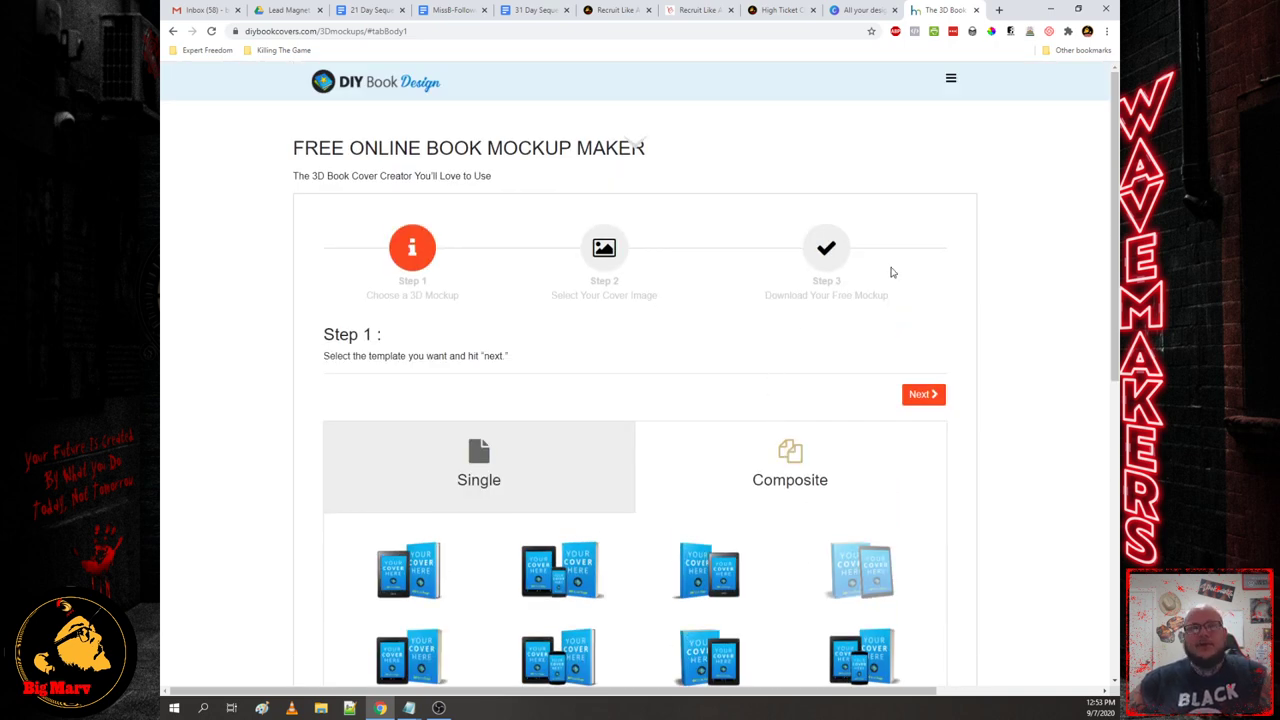
- Close the High Ticket page preview, the Canva designs page and the 3D mockup maker
{"action": "left_click", "coordinate": [863, 11]}
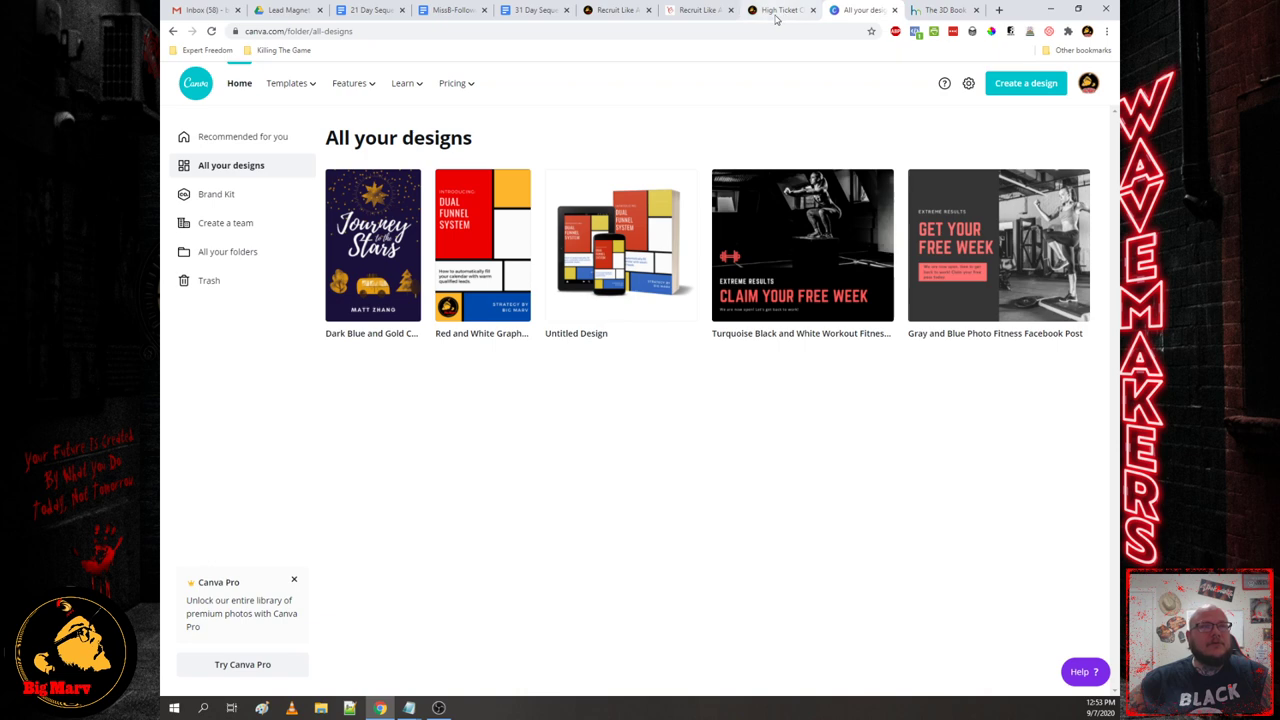
{"action": "left_click", "coordinate": [776, 14]}
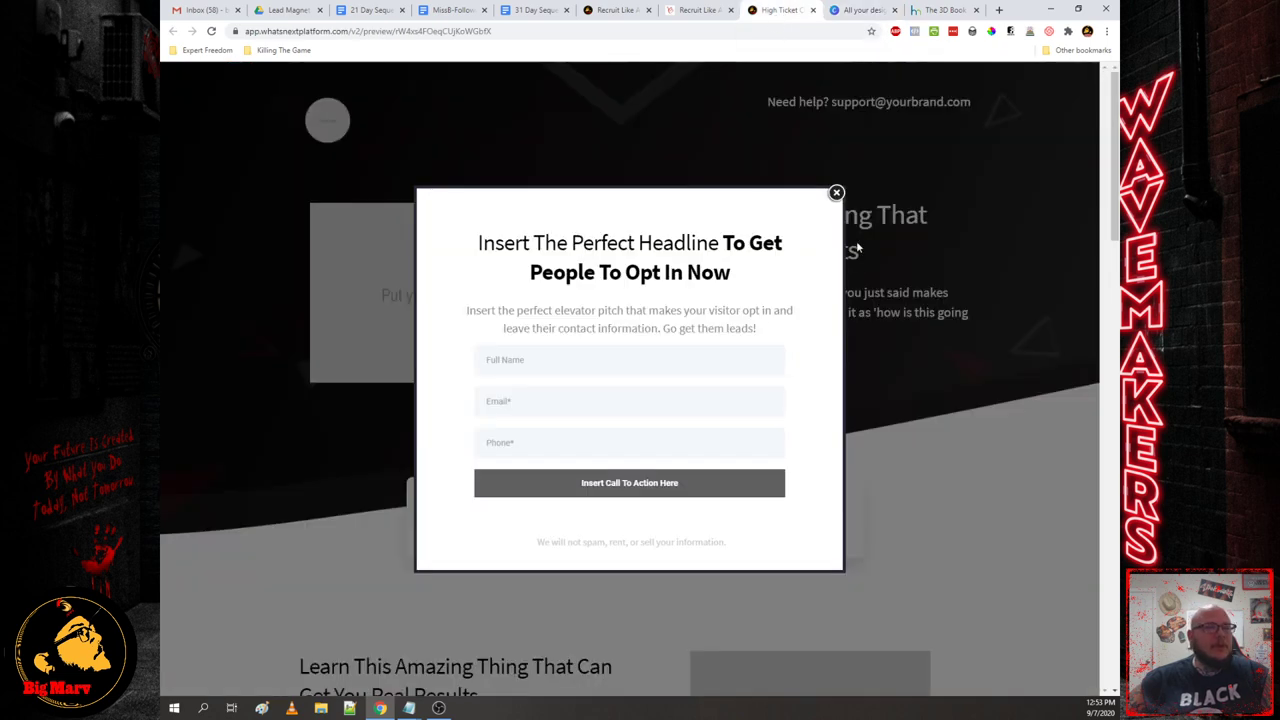
{"action": "left_click", "coordinate": [812, 10]}
{"action": "left_click", "coordinate": [812, 10]}
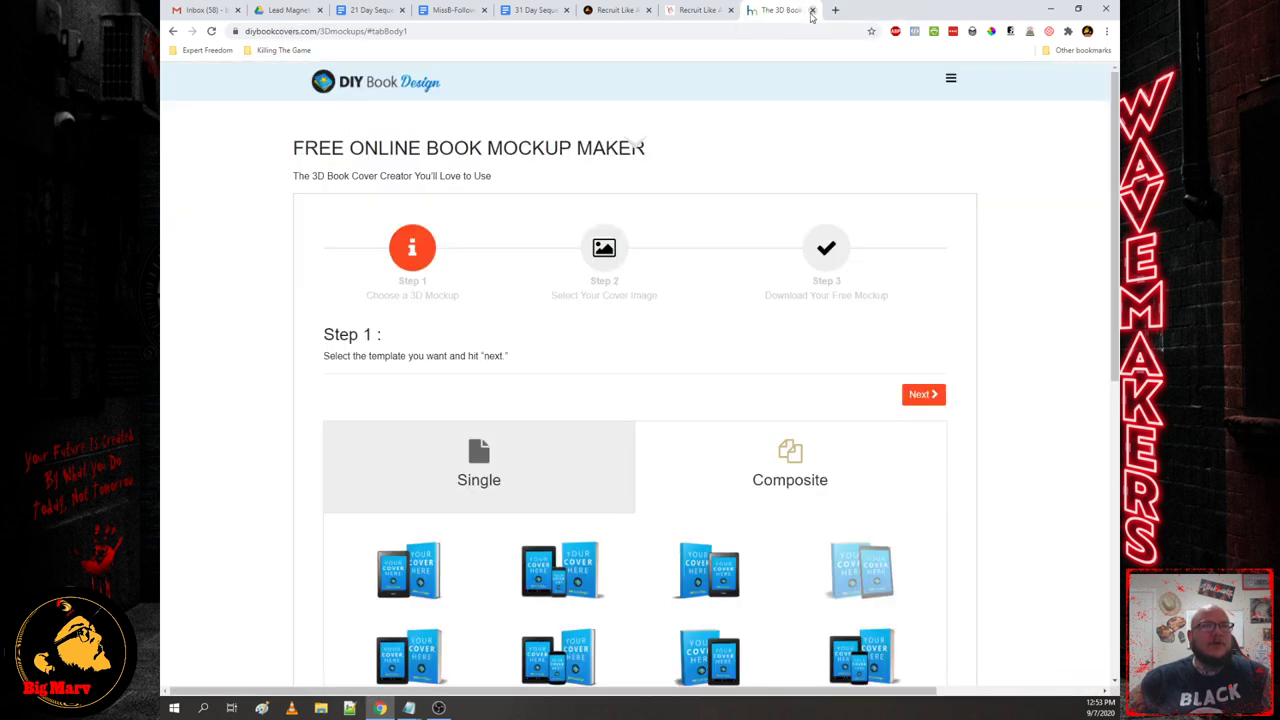
{"action": "left_click", "coordinate": [812, 10]}
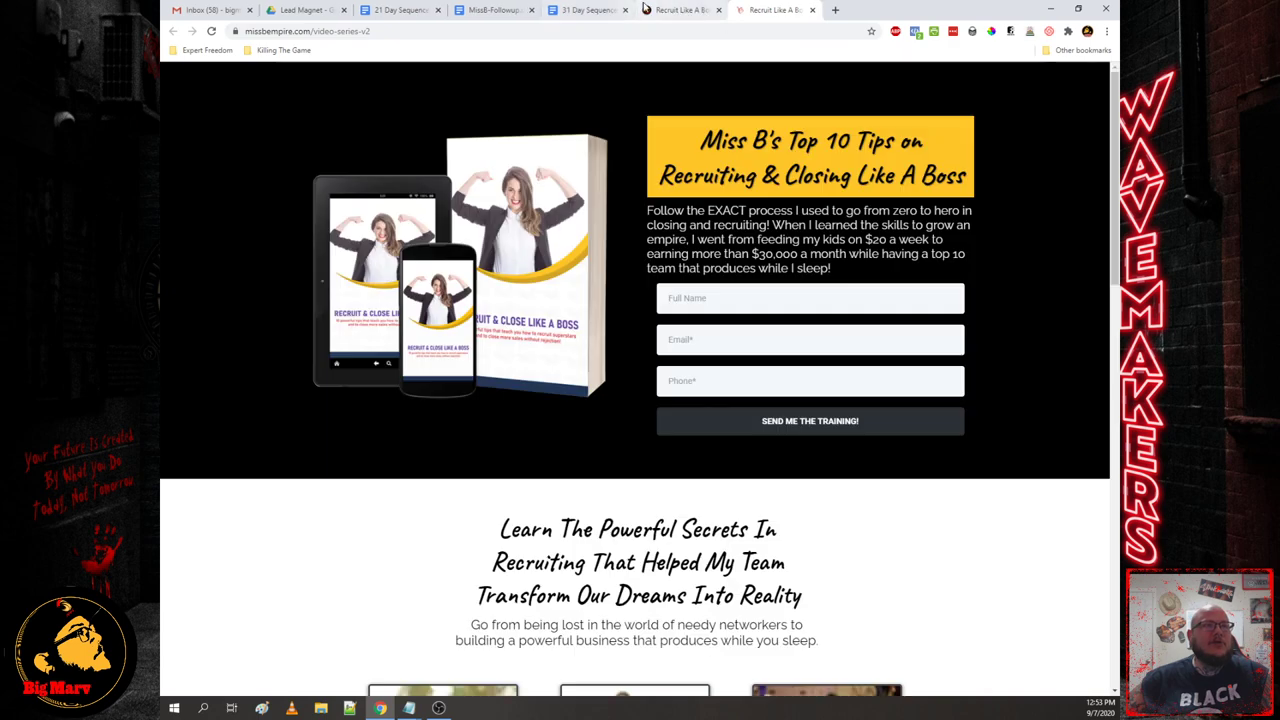
- Switch to the Dual Funnel System page in the What's Next builder and review its benefit and video sections
{"action": "left_click", "coordinate": [665, 12]}
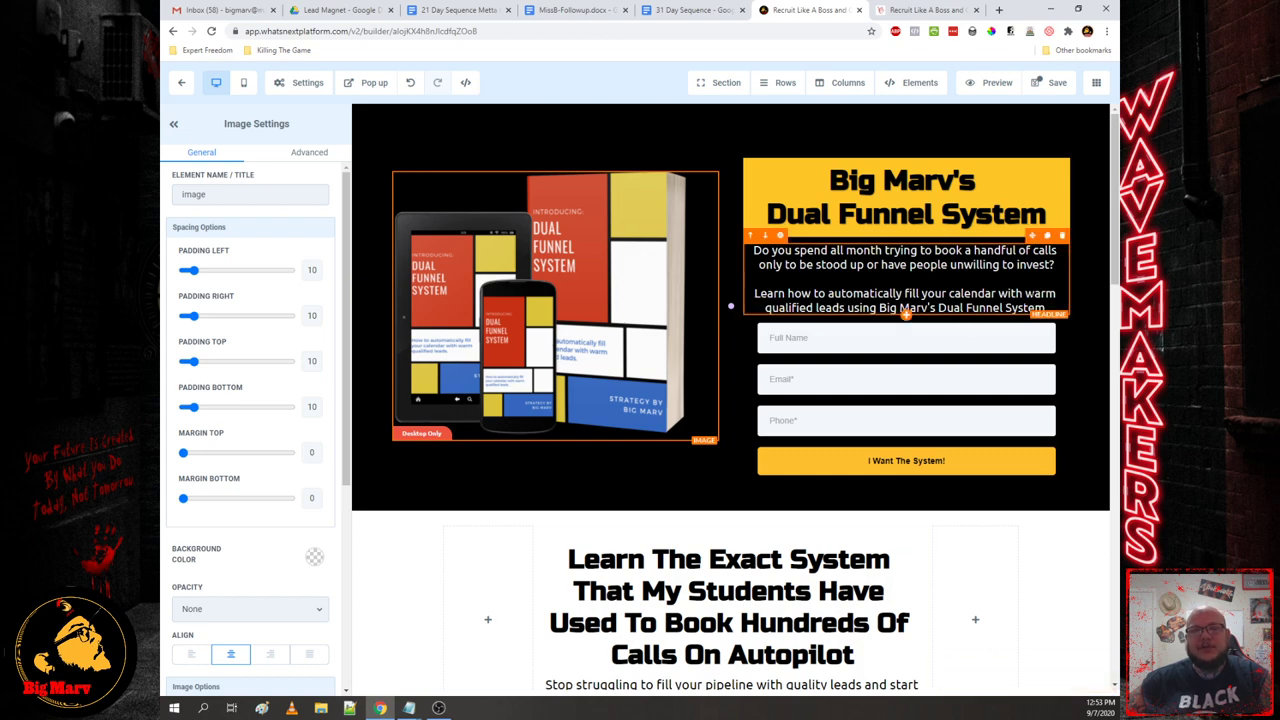
{"action": "scroll", "coordinate": [632, 290], "scroll_direction": "down", "scroll_amount": 2}
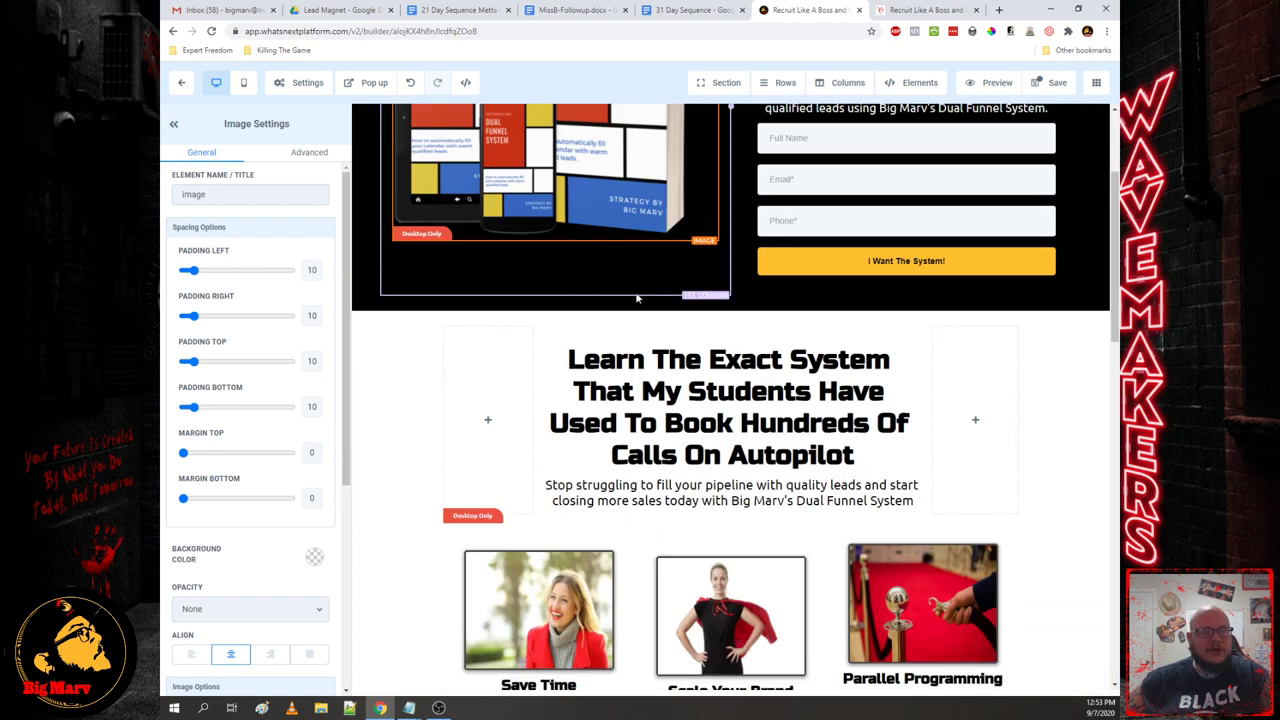
{"action": "scroll", "coordinate": [741, 339], "scroll_direction": "down", "scroll_amount": 1}
{"action": "scroll", "coordinate": [684, 337], "scroll_direction": "down", "scroll_amount": 4}
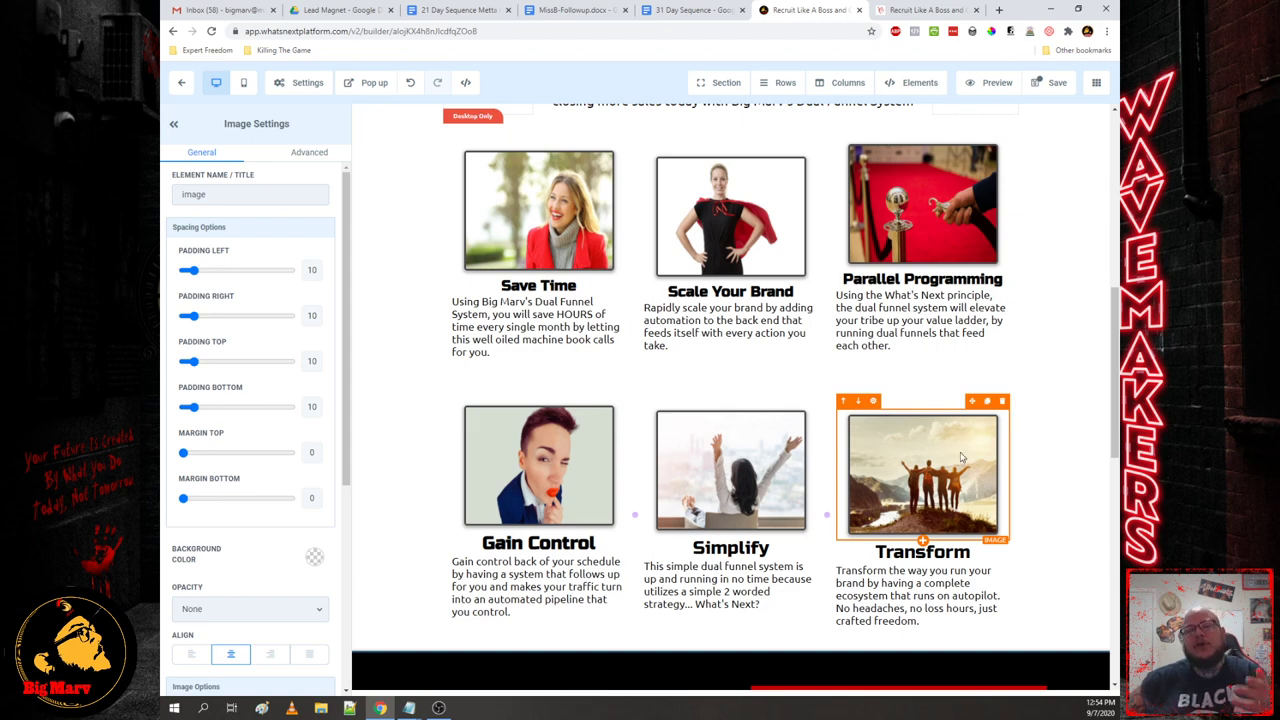
{"action": "scroll", "coordinate": [947, 272], "scroll_direction": "down", "scroll_amount": 4}
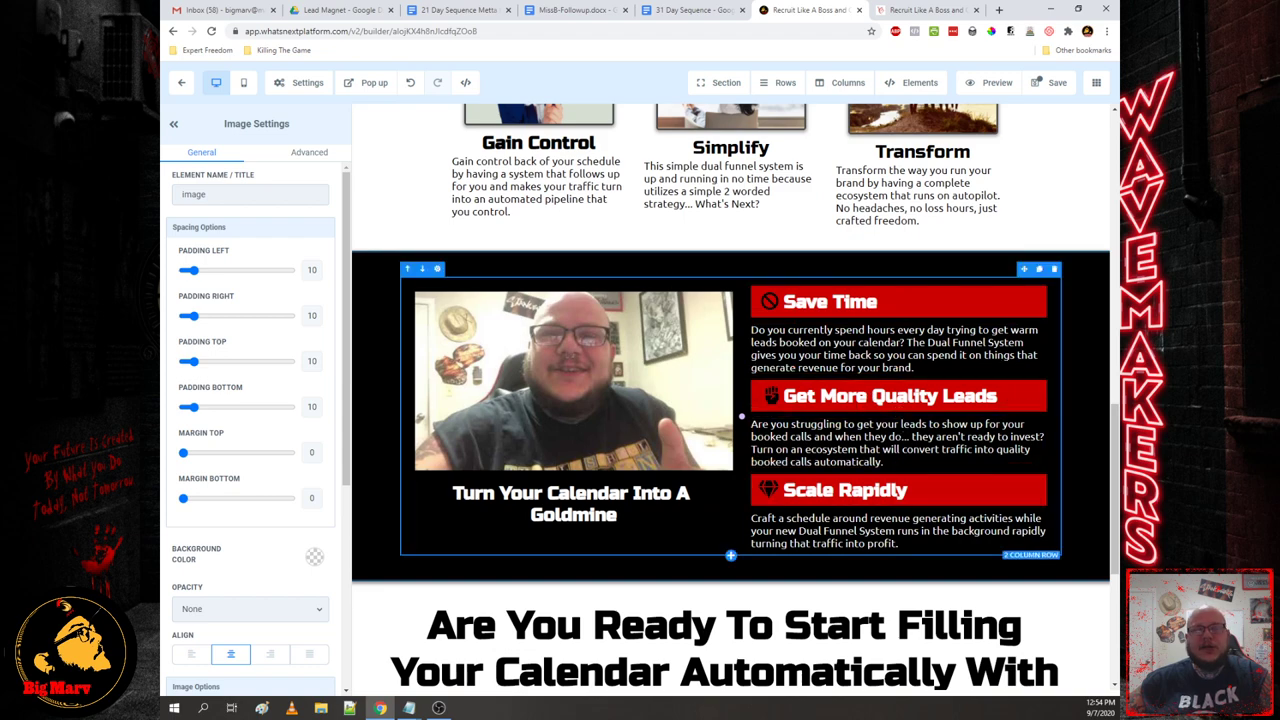
- Open a preview of the Dual Funnel System page and go to its video section
{"action": "scroll", "coordinate": [742, 416], "scroll_direction": "down", "scroll_amount": 2}
{"action": "scroll", "coordinate": [742, 416], "scroll_direction": "up", "scroll_amount": 2}
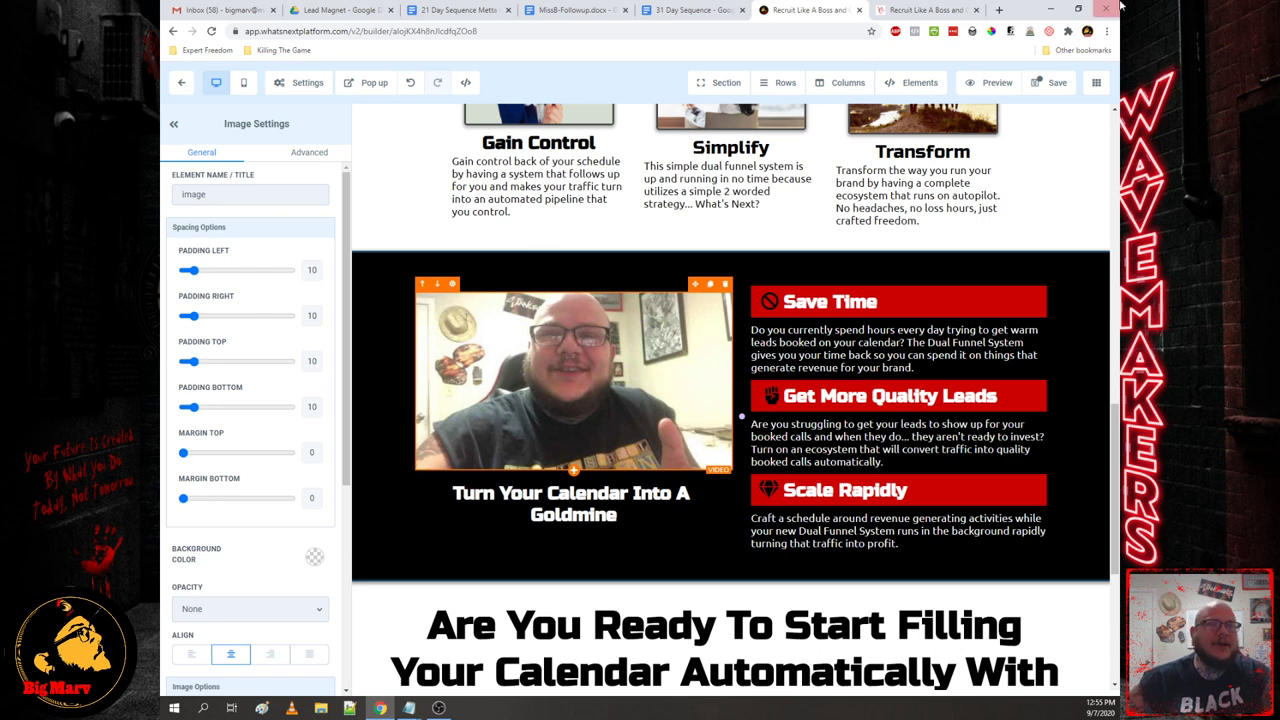
{"action": "left_click", "coordinate": [993, 84]}
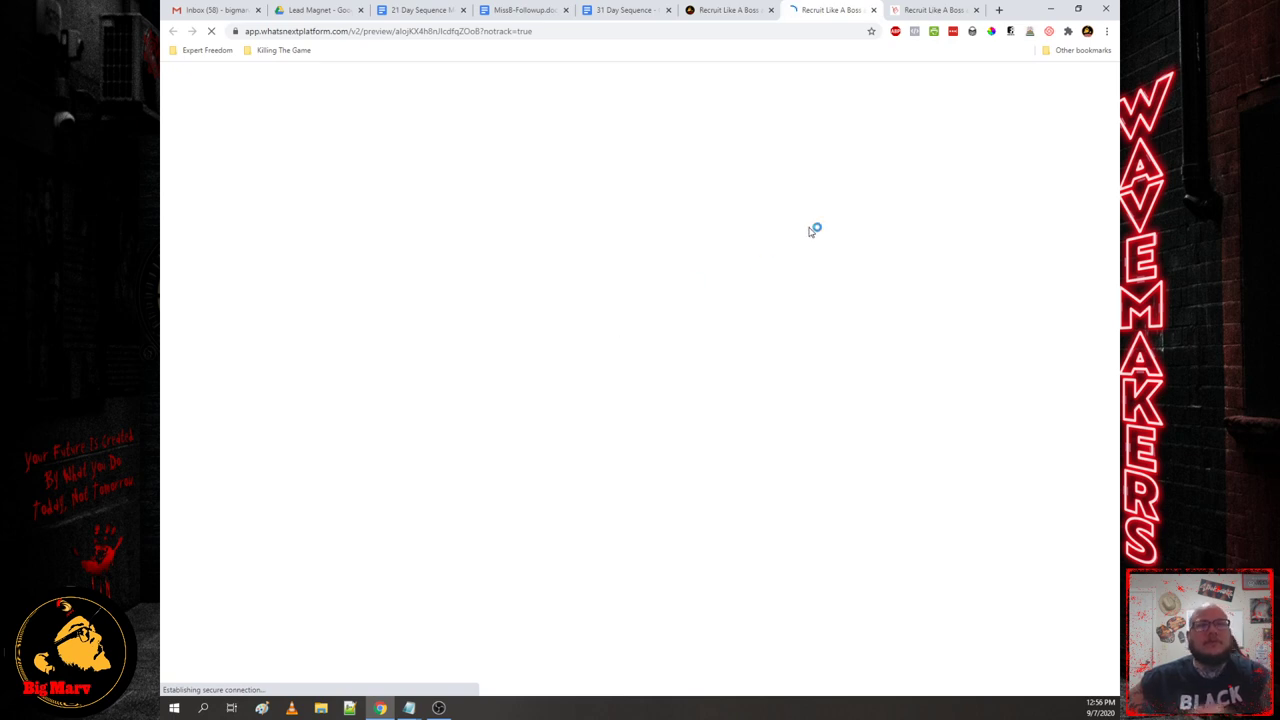
{"action": "scroll", "coordinate": [613, 348], "scroll_direction": "down", "scroll_amount": 4}
{"action": "scroll", "coordinate": [540, 370], "scroll_direction": "down", "scroll_amount": 7}
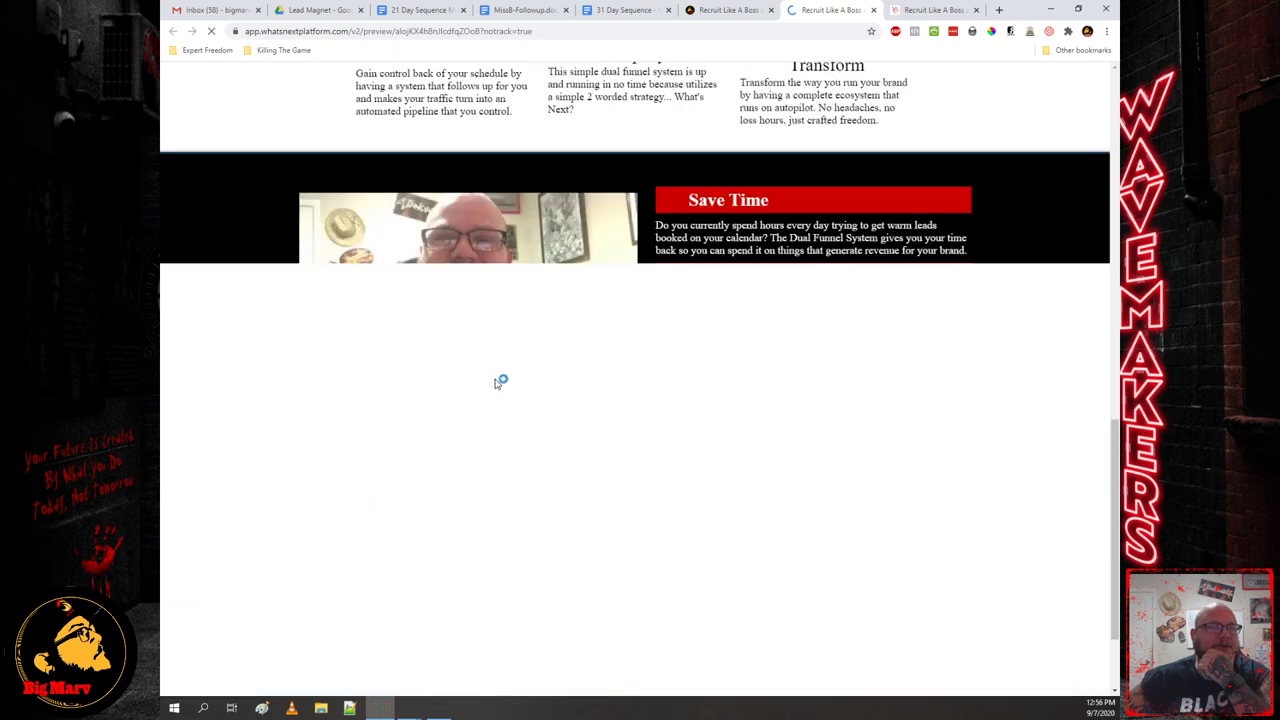
{"action": "scroll", "coordinate": [465, 330], "scroll_direction": "up", "scroll_amount": 2}
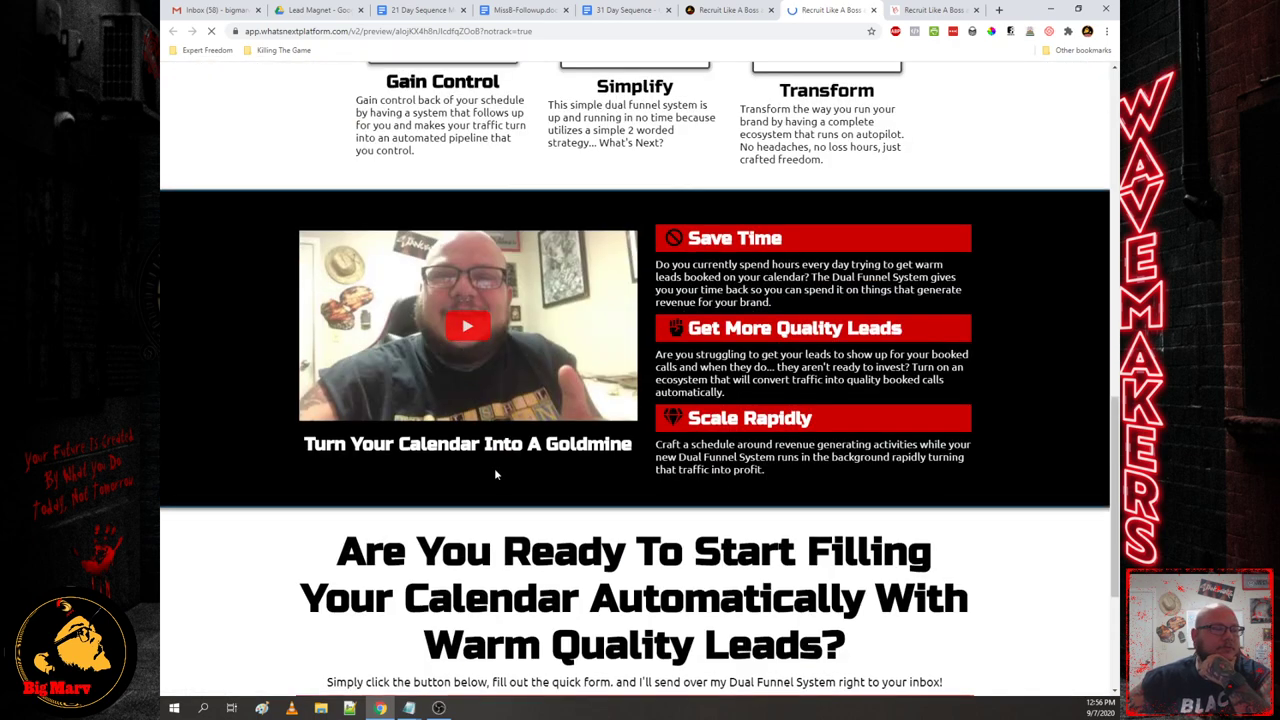
- Play the introduction video embedded in the page preview, pause it and replay it from the beginning
{"action": "left_click", "coordinate": [480, 367]}
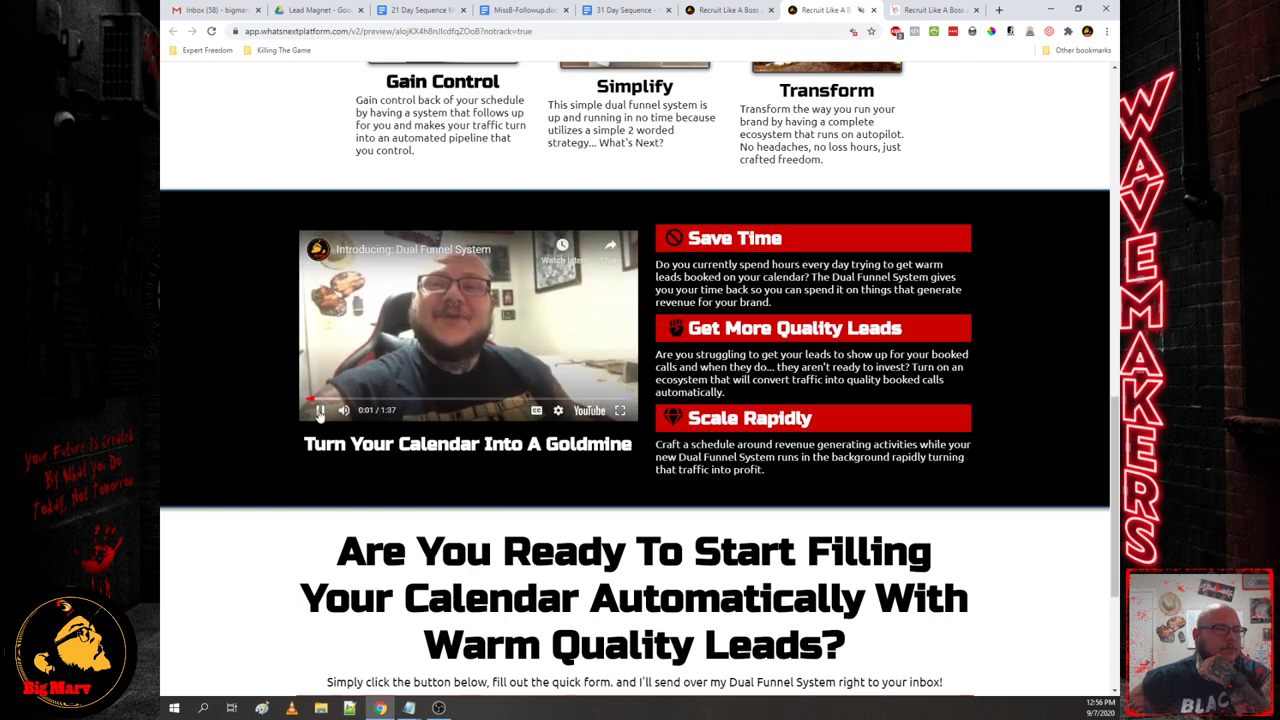
{"action": "mouse_move", "coordinate": [370, 414]}
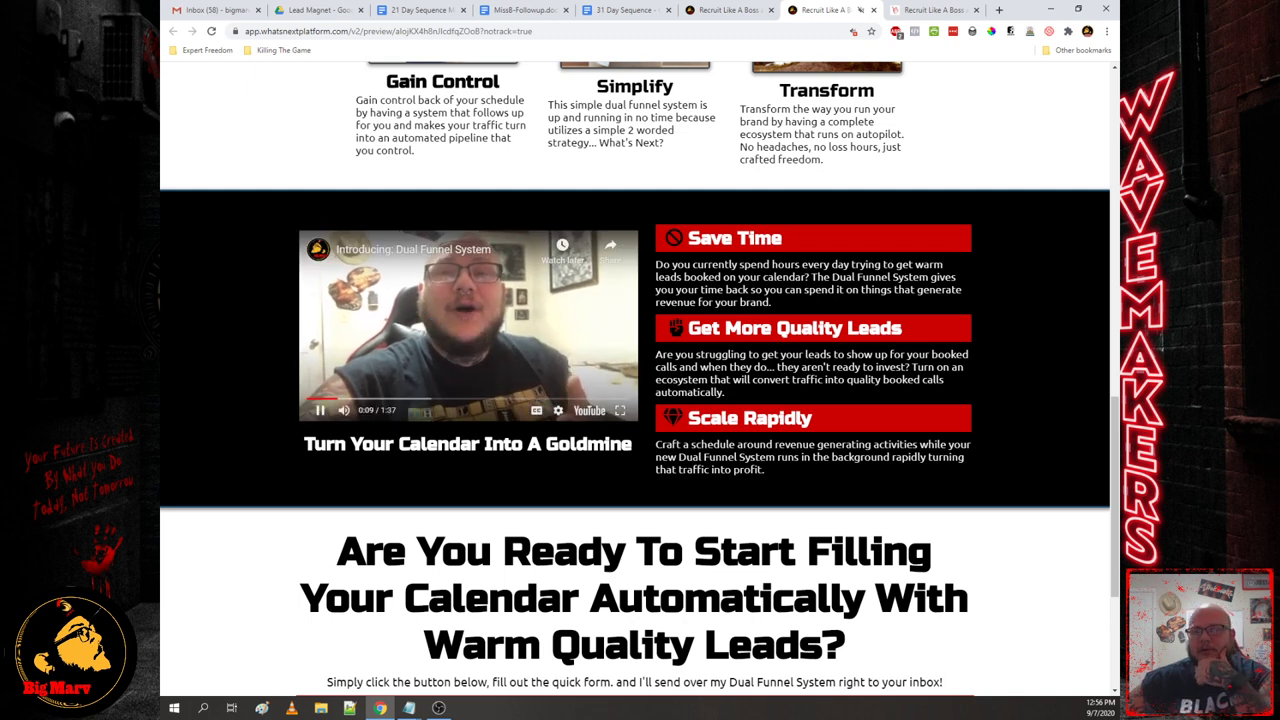
{"action": "left_click", "coordinate": [425, 325]}
{"action": "key", "text": "alt+Tab"}
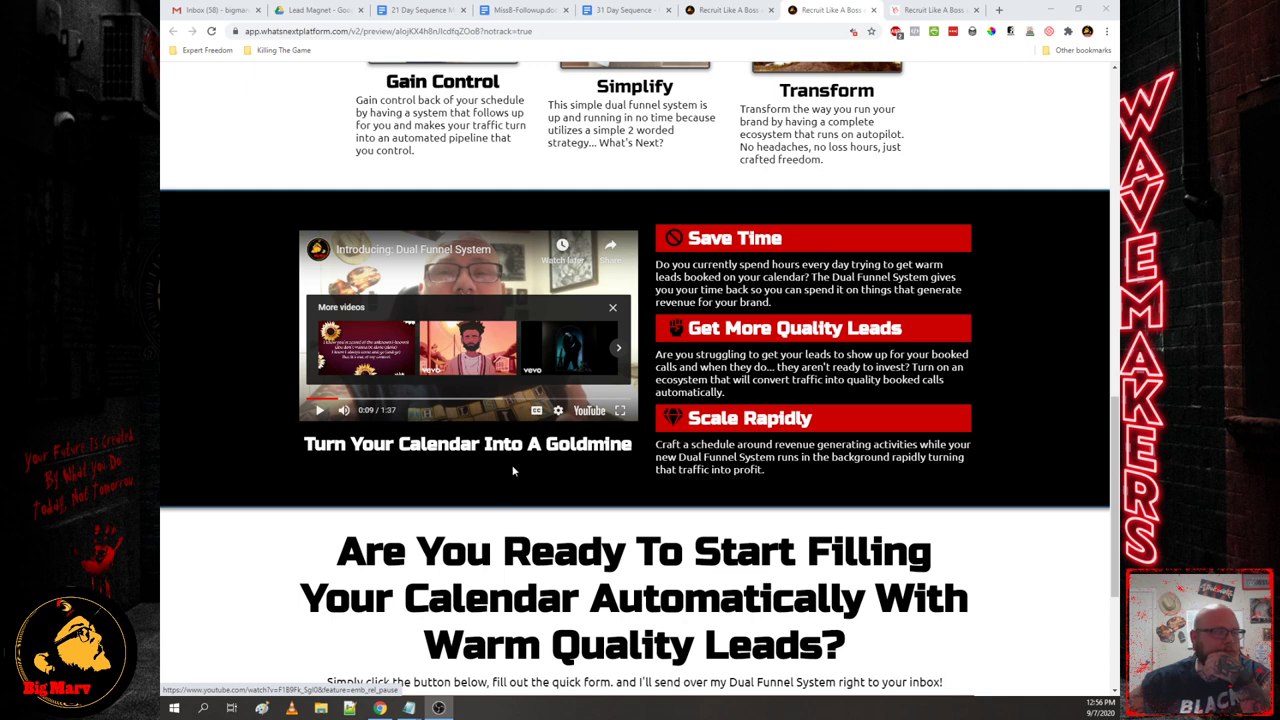
{"action": "left_click", "coordinate": [310, 398]}
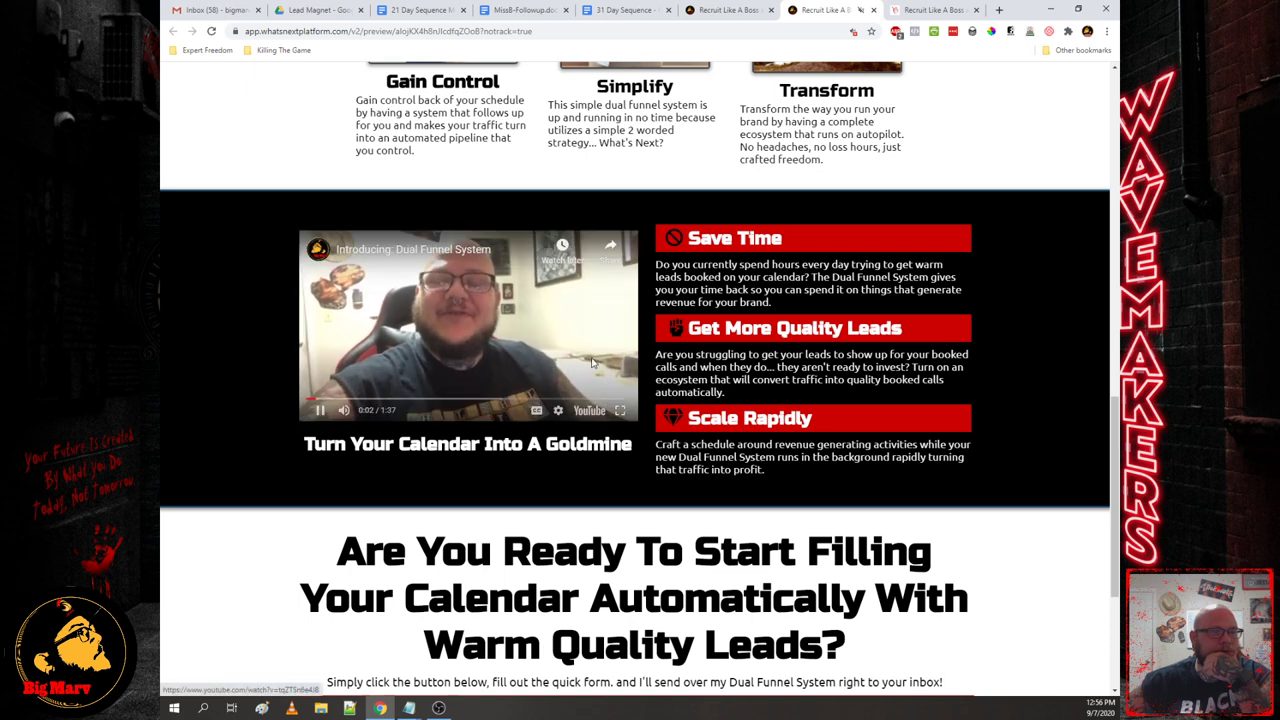
{"action": "left_click", "coordinate": [484, 333]}
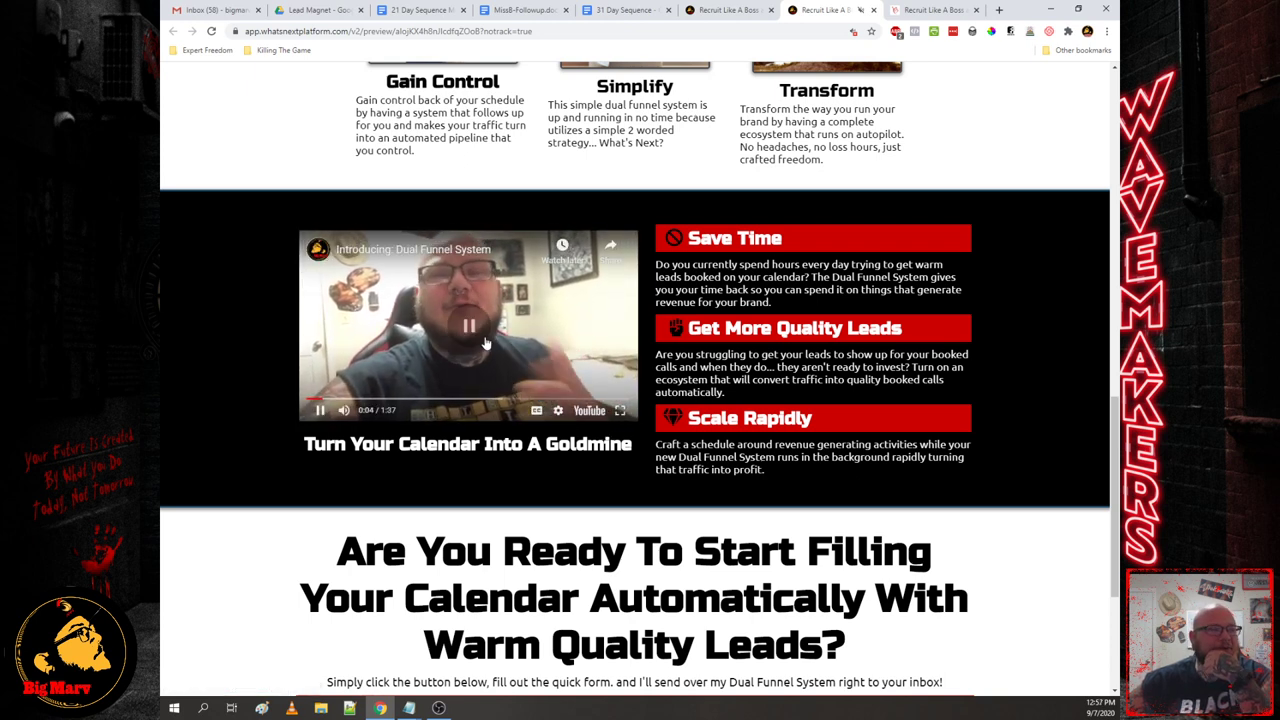
- Watch the "Introducing: Dual Funnel System" video on YouTube to its end, close it and return to the page builder
{"action": "left_click", "coordinate": [596, 413]}
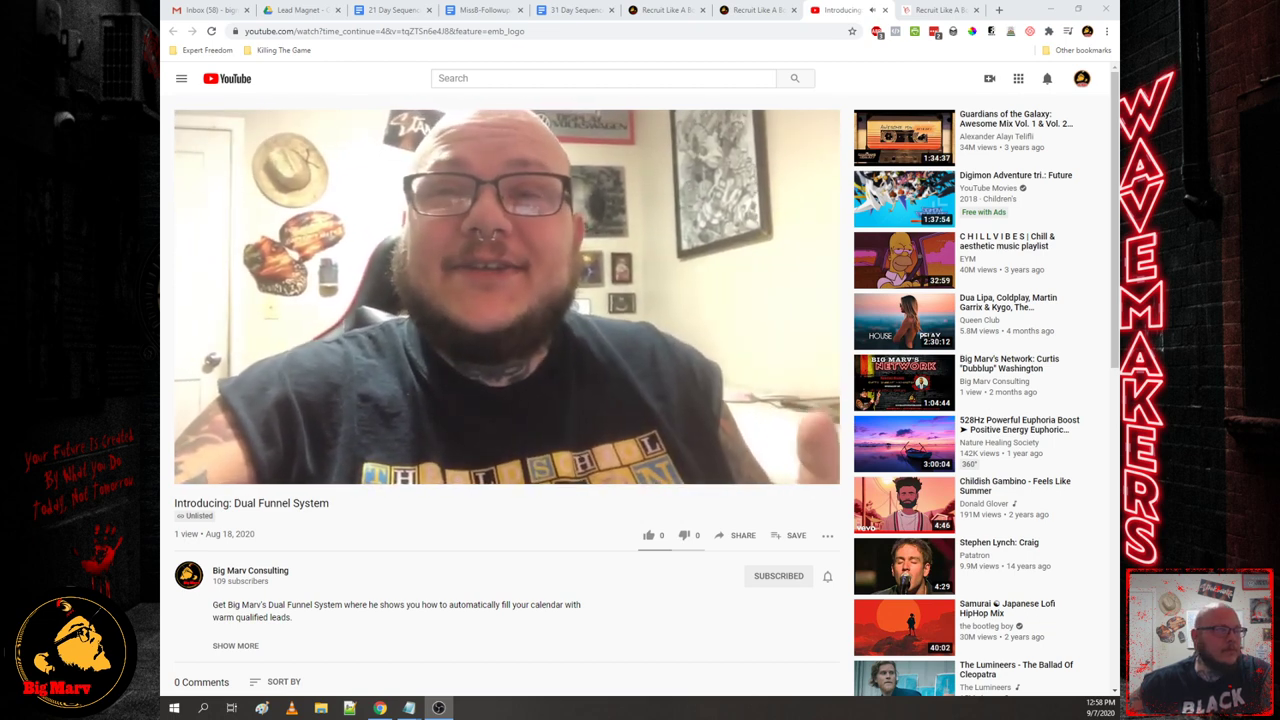
{"action": "mouse_move", "coordinate": [273, 405]}
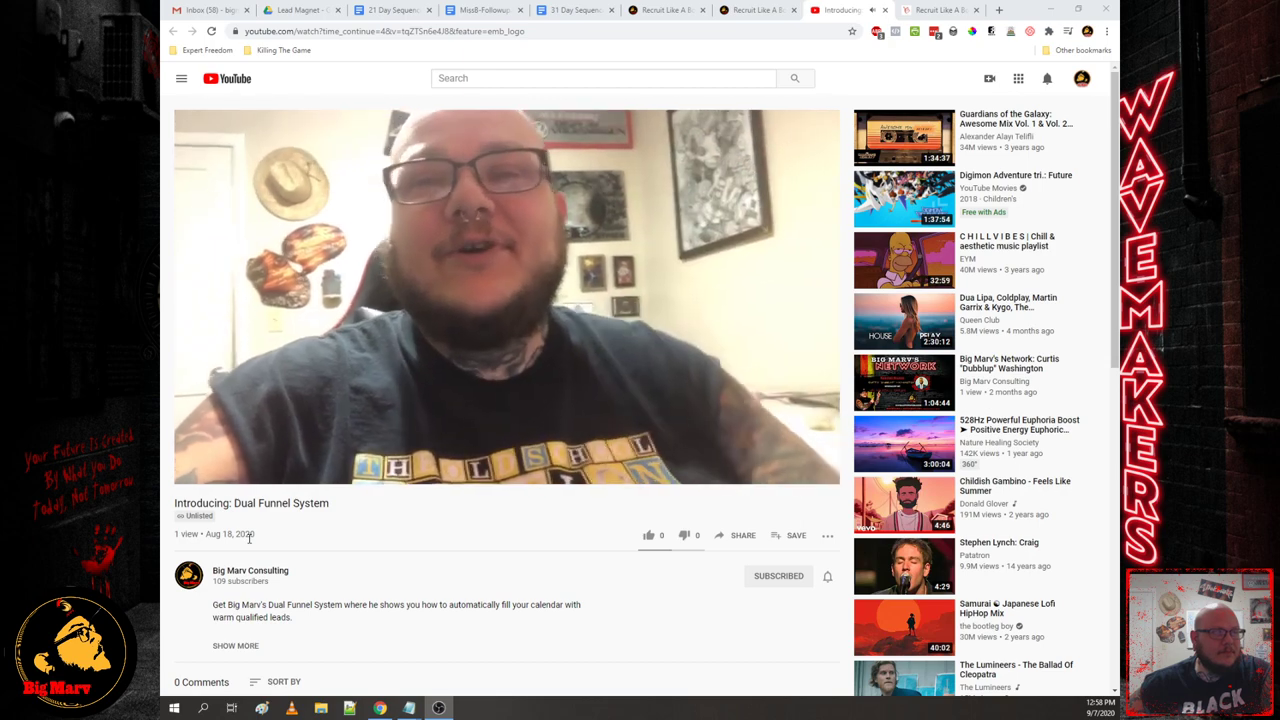
{"action": "mouse_move", "coordinate": [195, 476]}
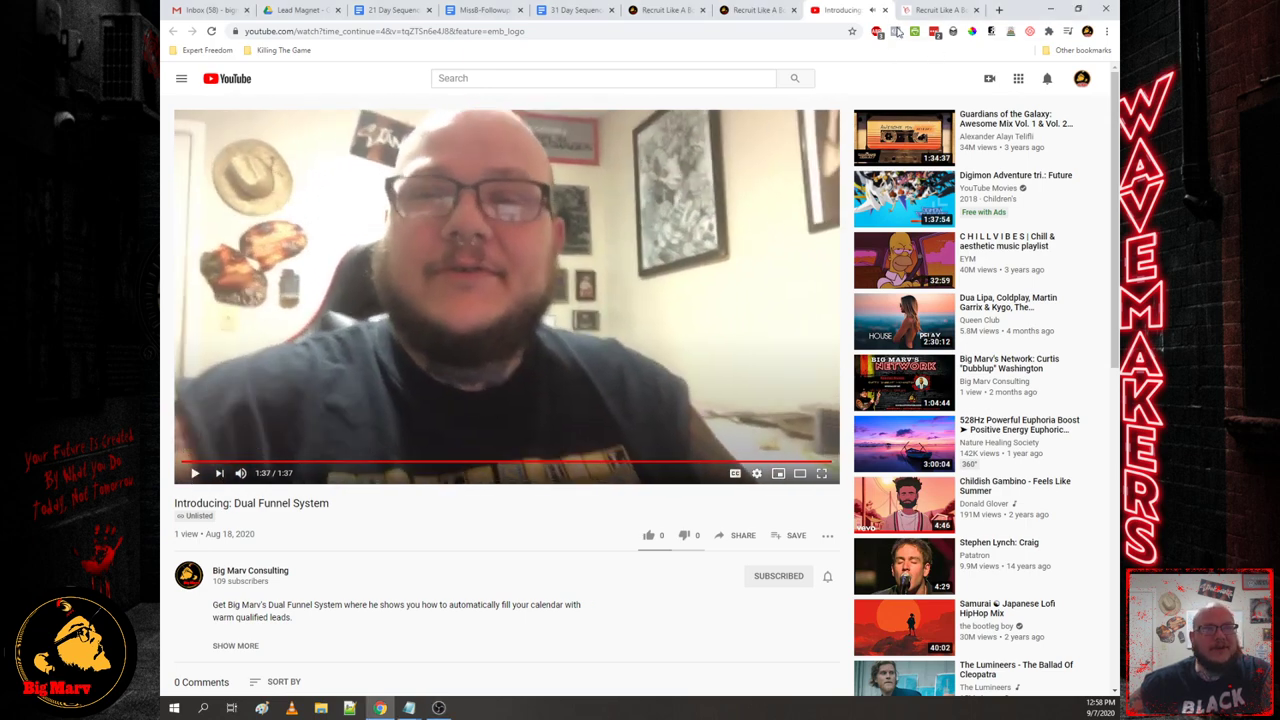
{"action": "left_click", "coordinate": [683, 7]}
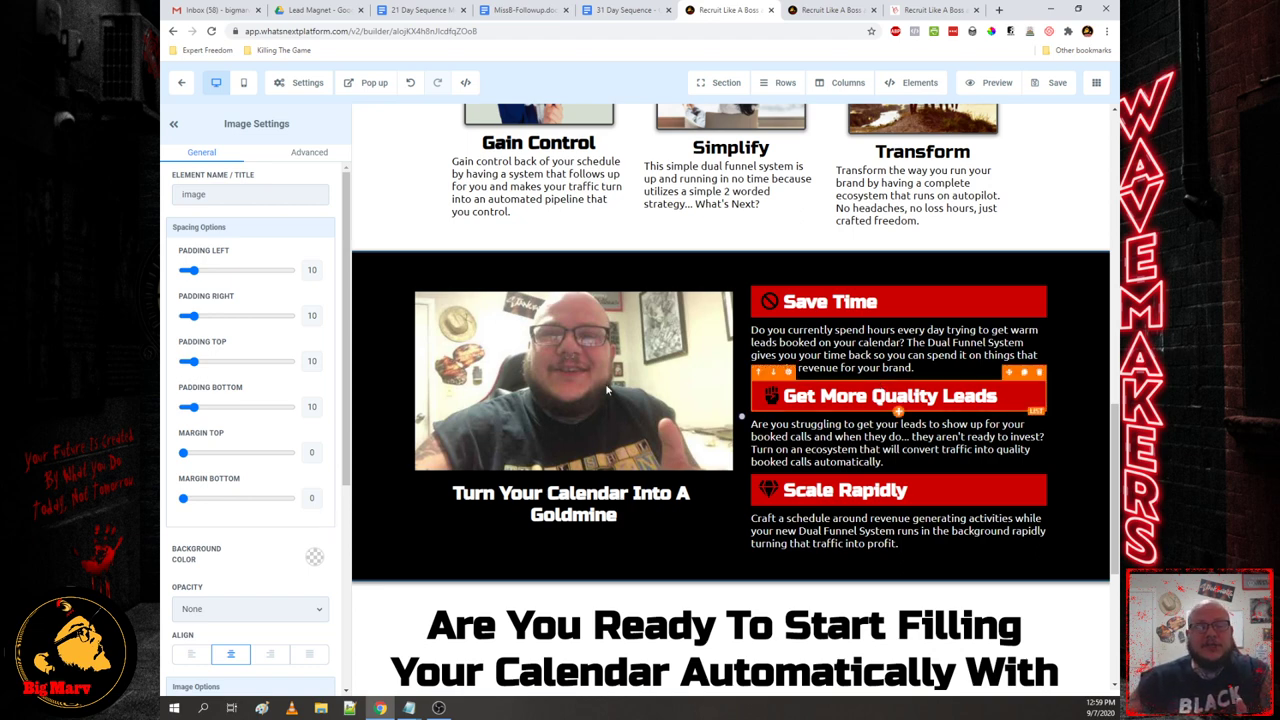
- Select the video element above the "Turn Your Calendar Into A Goldmine" caption and set its video type to Custom Embed
{"action": "scroll", "coordinate": [605, 383], "scroll_direction": "down", "scroll_amount": 4}
{"action": "scroll", "coordinate": [768, 407], "scroll_direction": "up", "scroll_amount": 6}
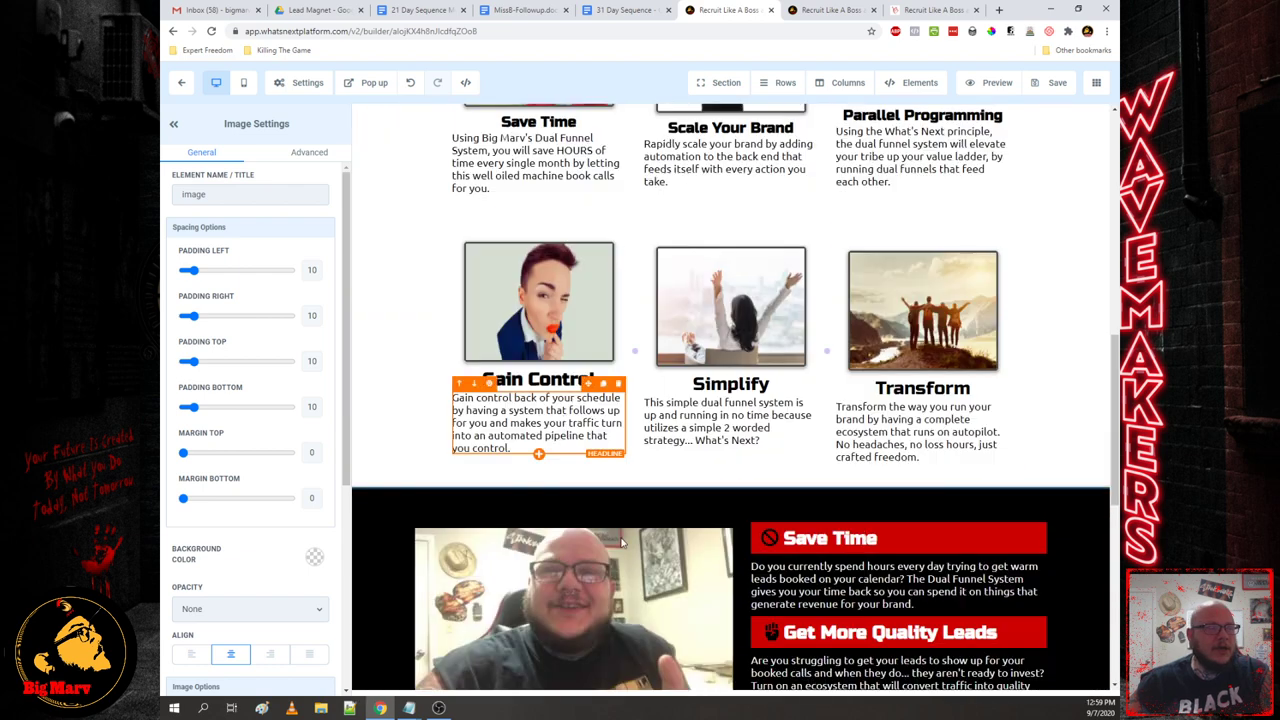
{"action": "scroll", "coordinate": [636, 530], "scroll_direction": "down", "scroll_amount": 2}
{"action": "left_click", "coordinate": [620, 480]}
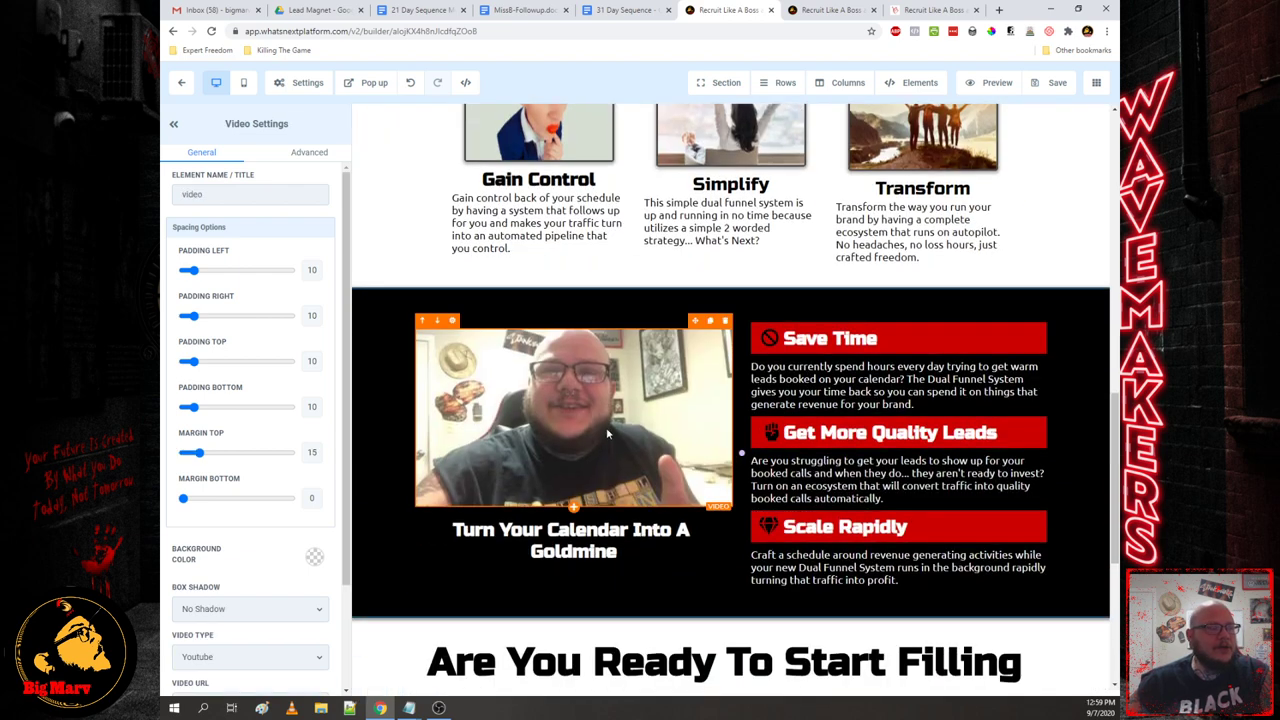
{"action": "scroll", "coordinate": [201, 451], "scroll_direction": "down", "scroll_amount": 1}
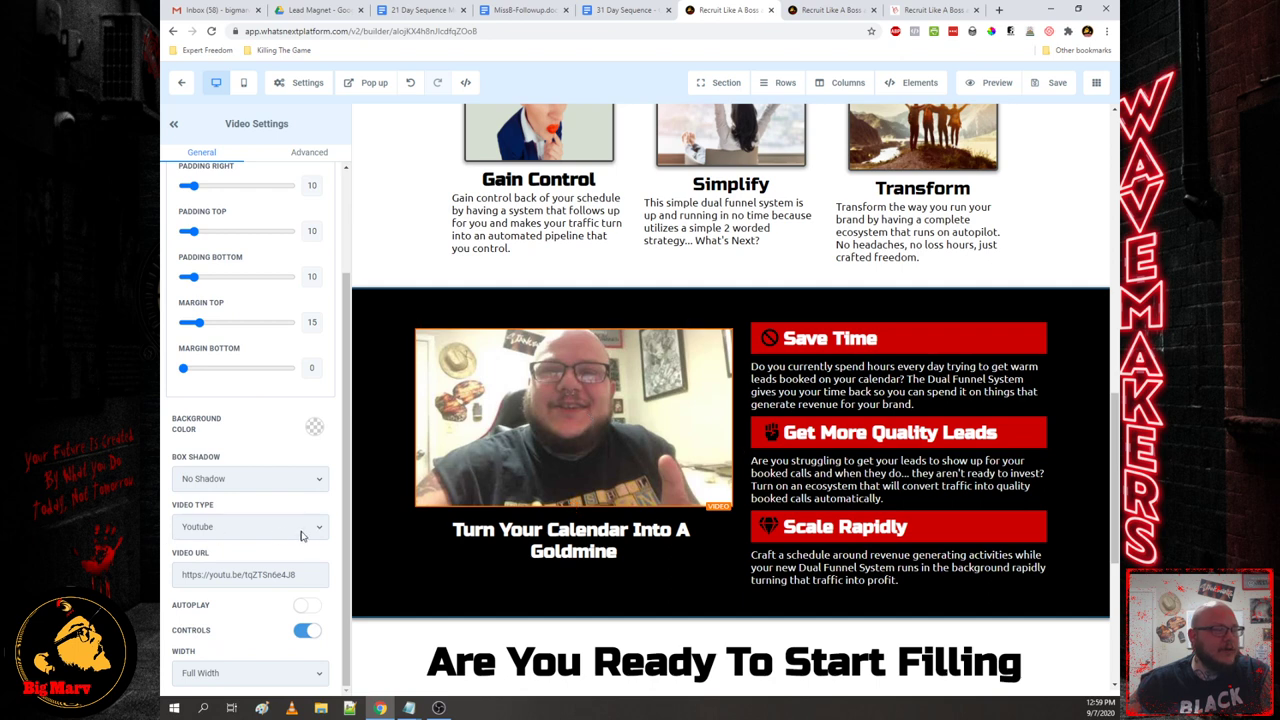
{"action": "left_click", "coordinate": [268, 528]}
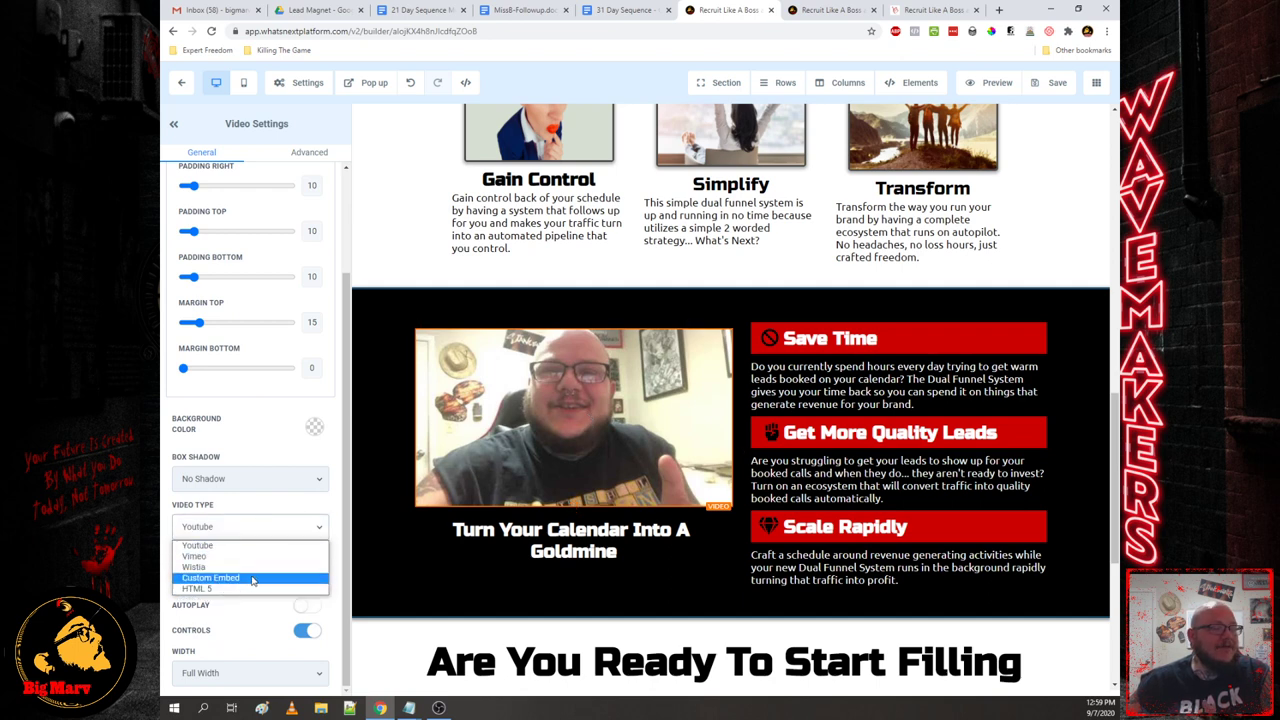
{"action": "left_click", "coordinate": [250, 577]}
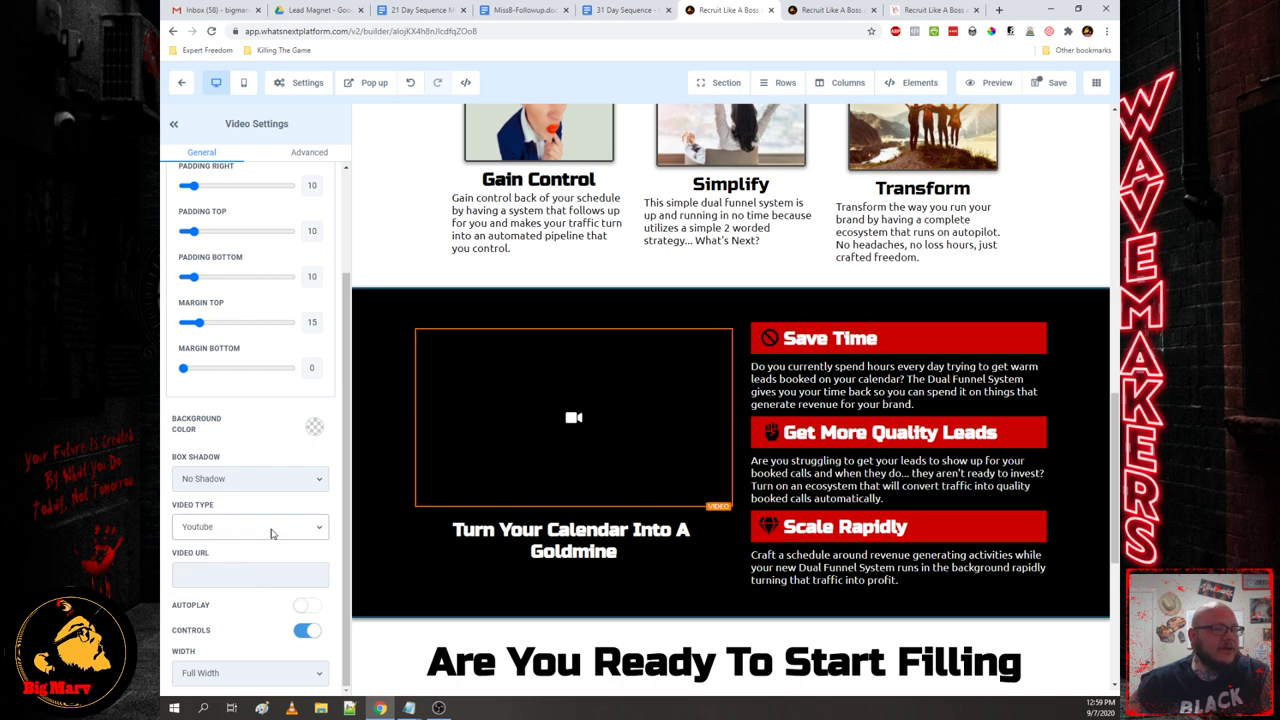
{"action": "left_click", "coordinate": [266, 530]}
{"action": "left_click", "coordinate": [230, 578]}
{"action": "left_click", "coordinate": [215, 670]}
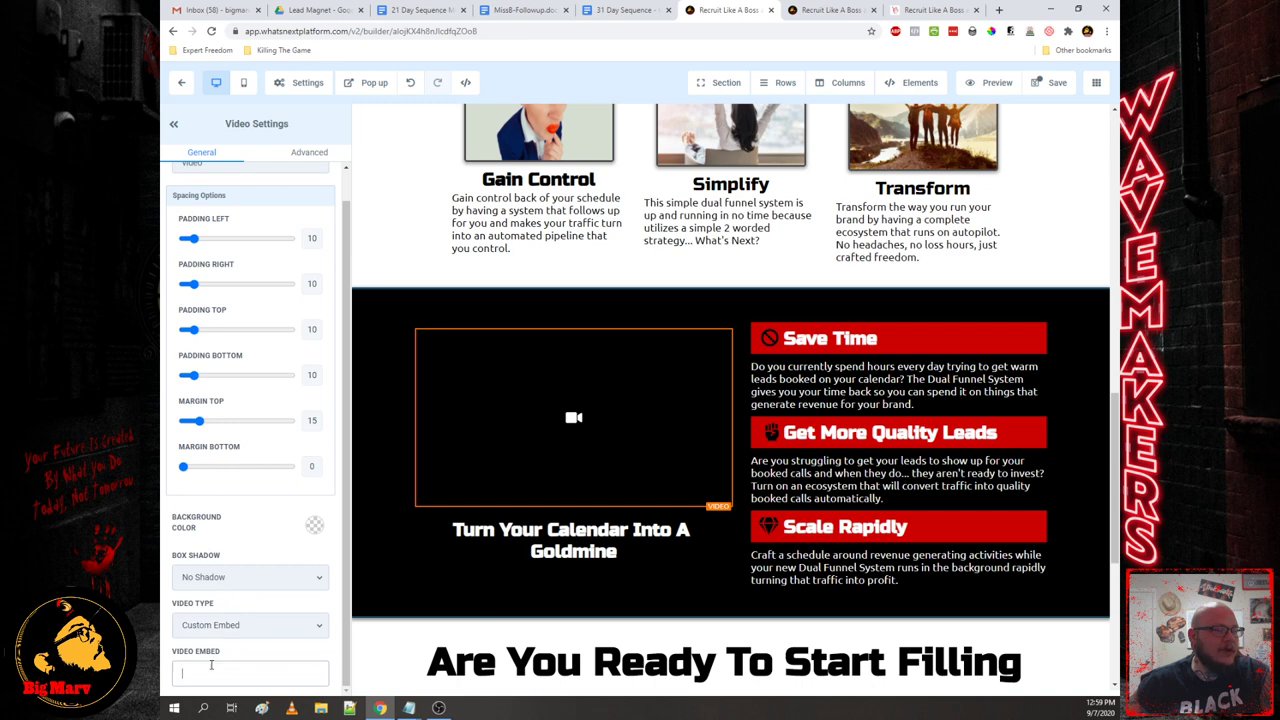
- Set the video element's type back to Youtube and start editing its video URL
{"action": "left_click", "coordinate": [257, 628]}
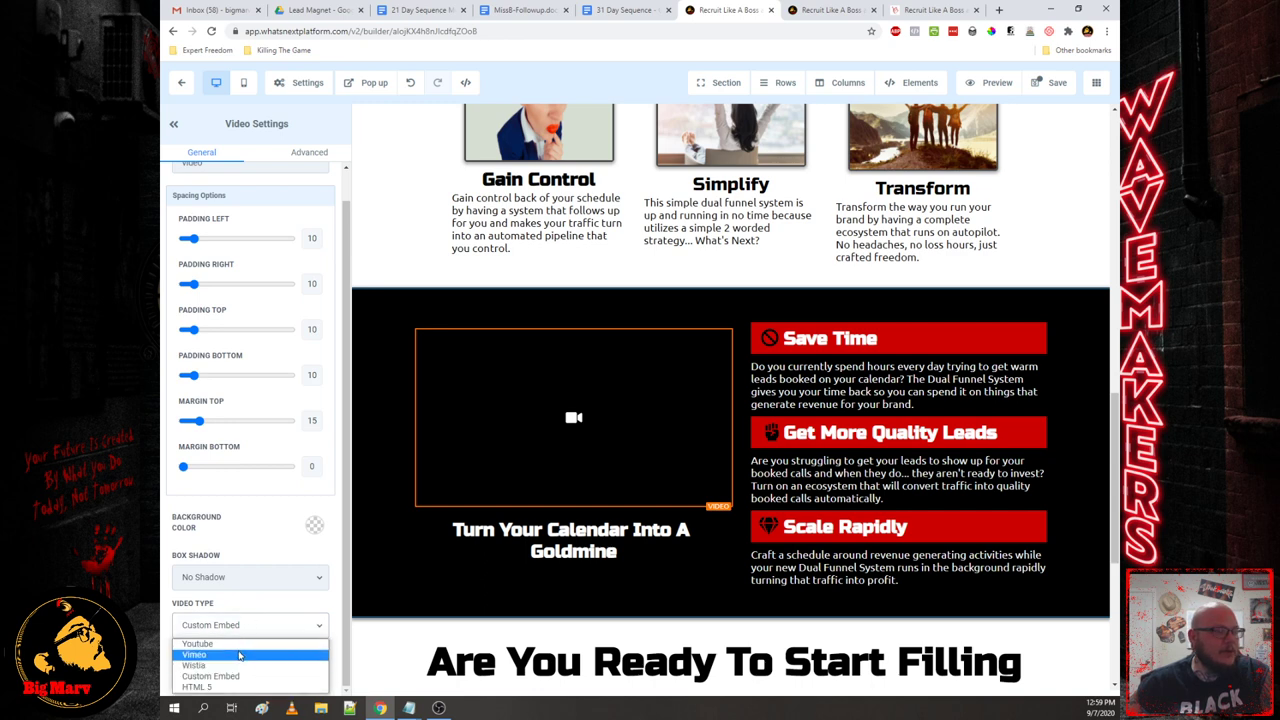
{"action": "left_click", "coordinate": [243, 651]}
{"action": "scroll", "coordinate": [320, 620], "scroll_direction": "down", "scroll_amount": 1}
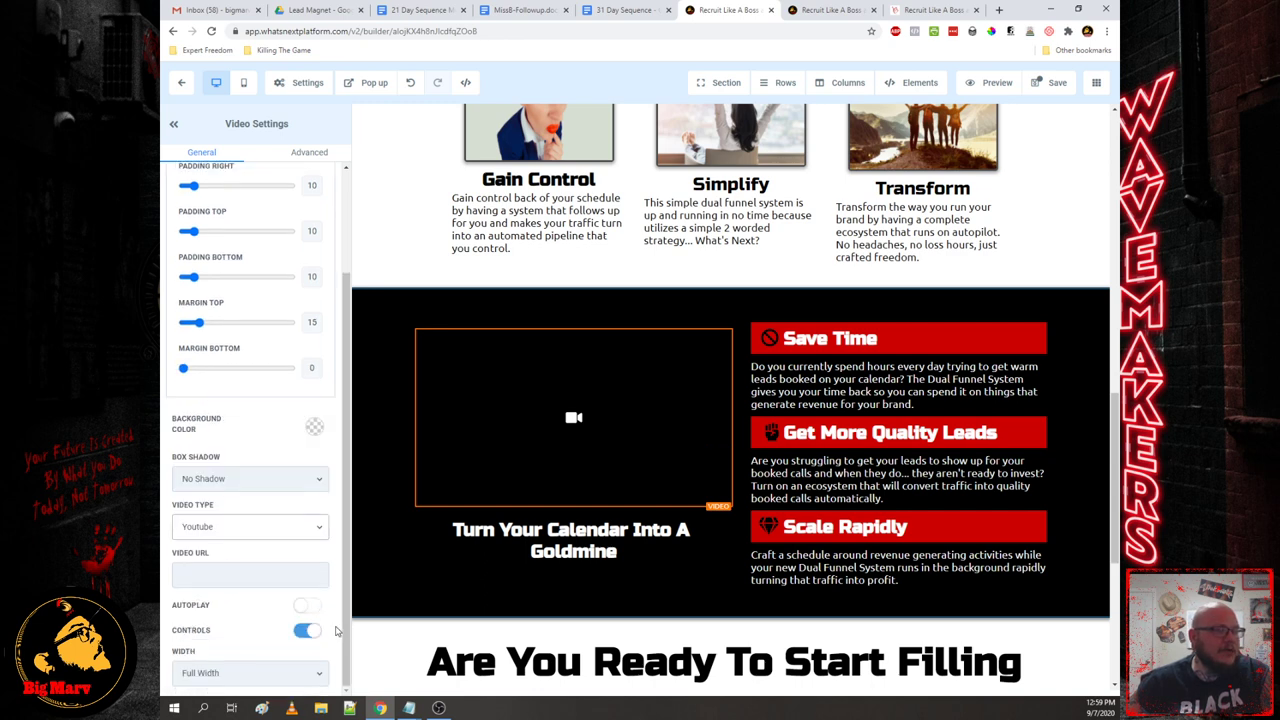
{"action": "left_click", "coordinate": [232, 571]}
- Review the page from the closing call to action up to the opt-in form and save it
{"action": "scroll", "coordinate": [600, 420], "scroll_direction": "down", "scroll_amount": 4}
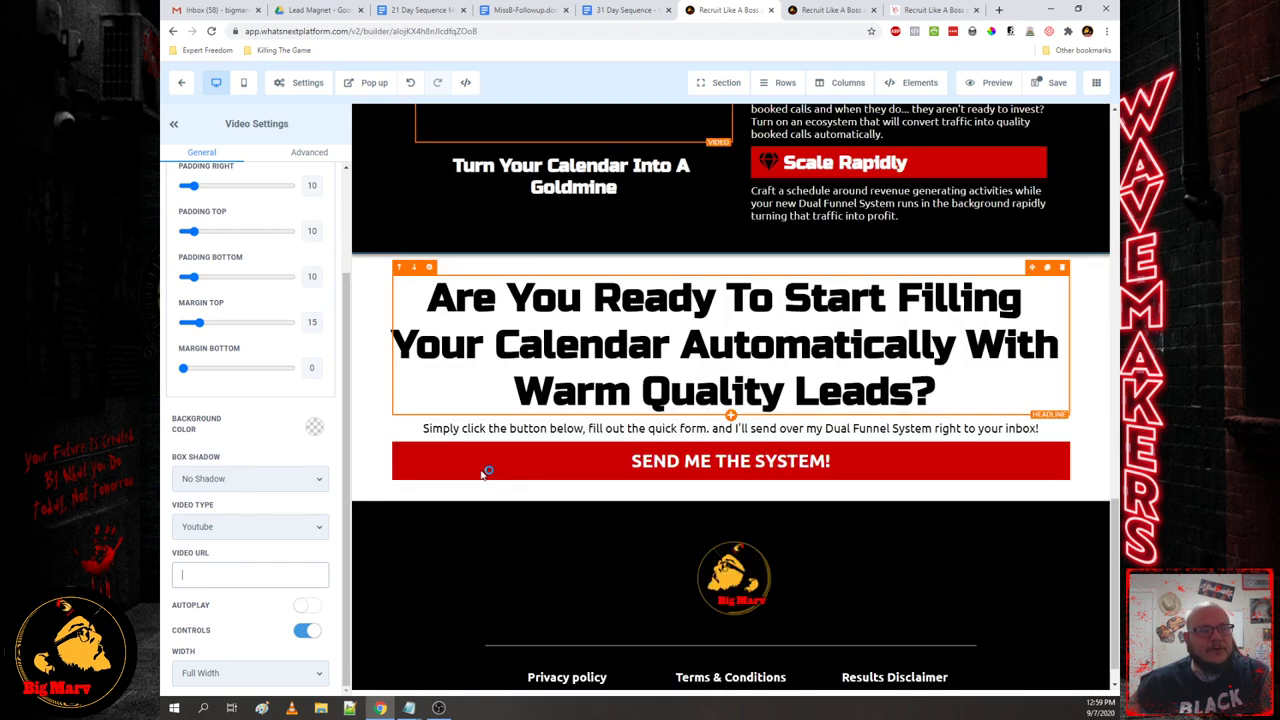
{"action": "scroll", "coordinate": [595, 403], "scroll_direction": "up", "scroll_amount": 10}
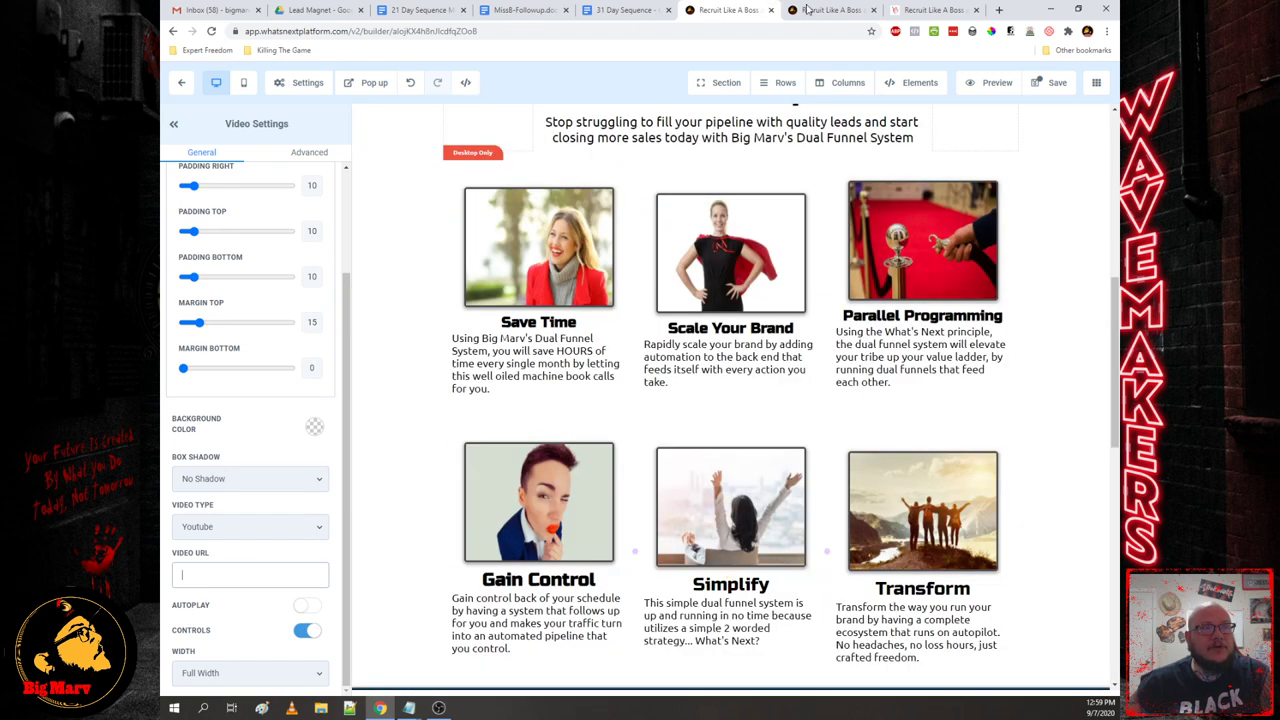
{"action": "scroll", "coordinate": [582, 604], "scroll_direction": "down", "scroll_amount": 10}
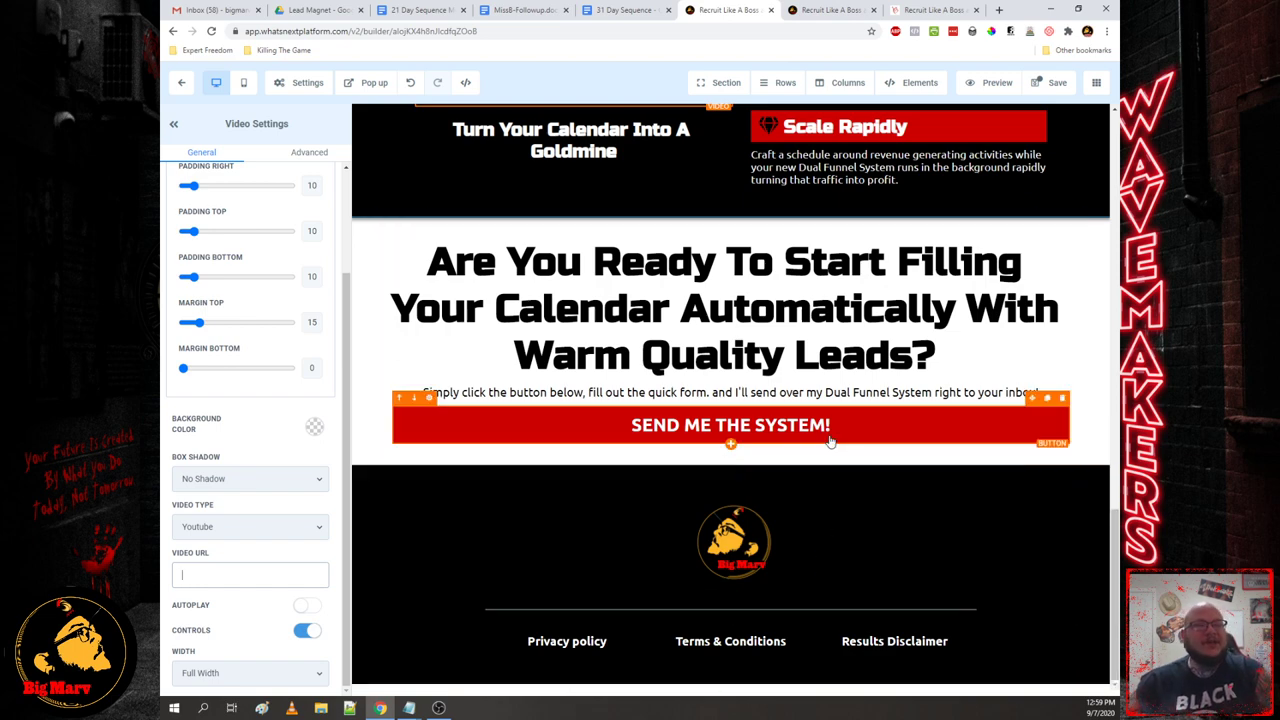
{"action": "scroll", "coordinate": [886, 483], "scroll_direction": "up", "scroll_amount": 5}
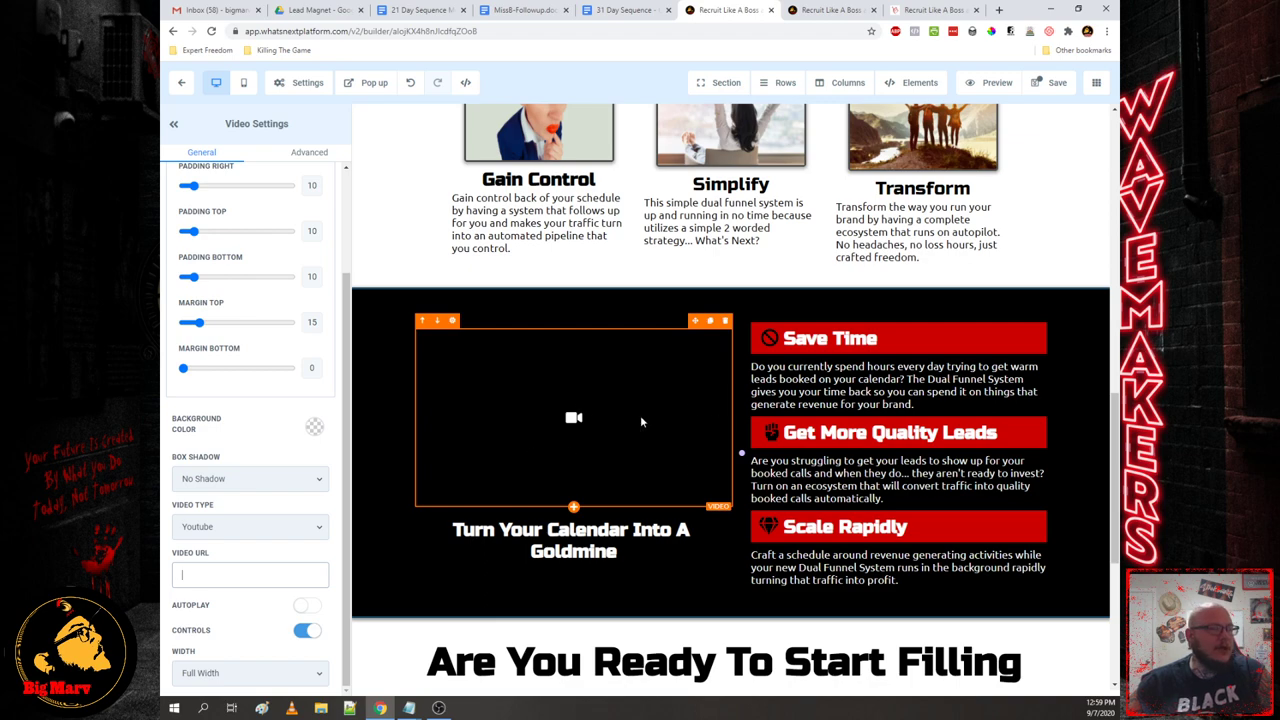
{"action": "scroll", "coordinate": [1043, 428], "scroll_direction": "up", "scroll_amount": 8}
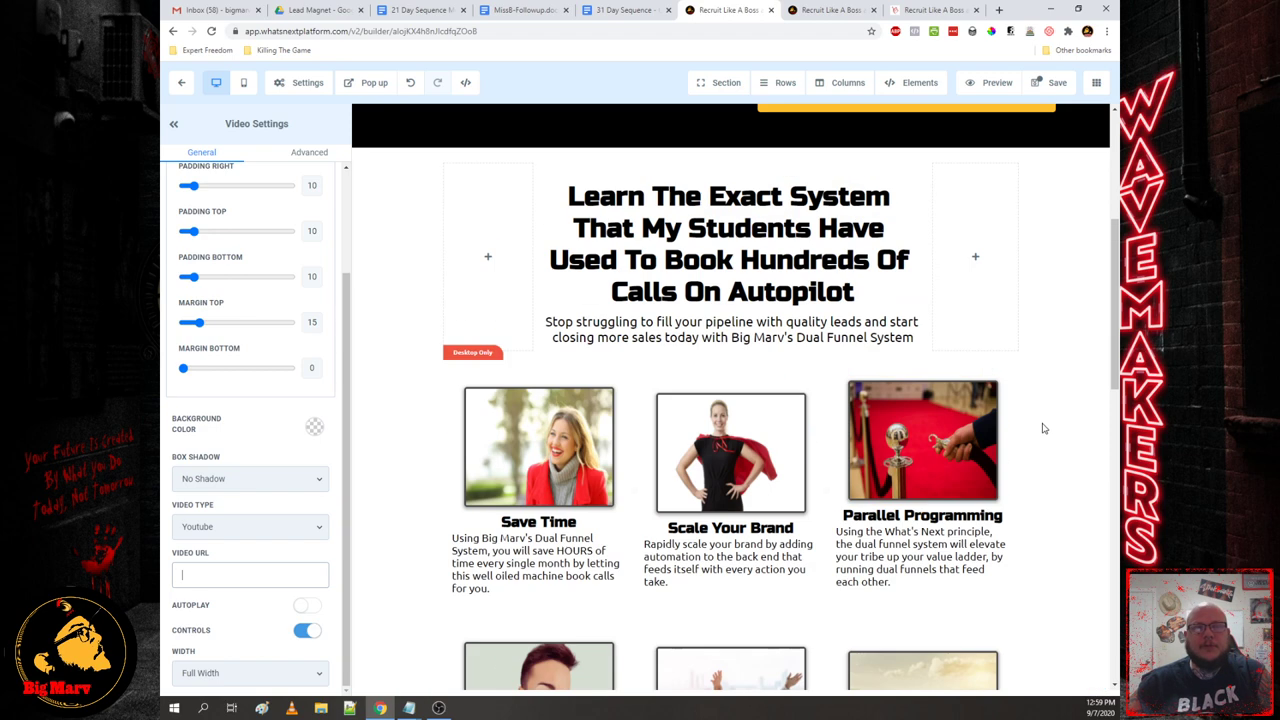
{"action": "scroll", "coordinate": [1043, 428], "scroll_direction": "up", "scroll_amount": 1}
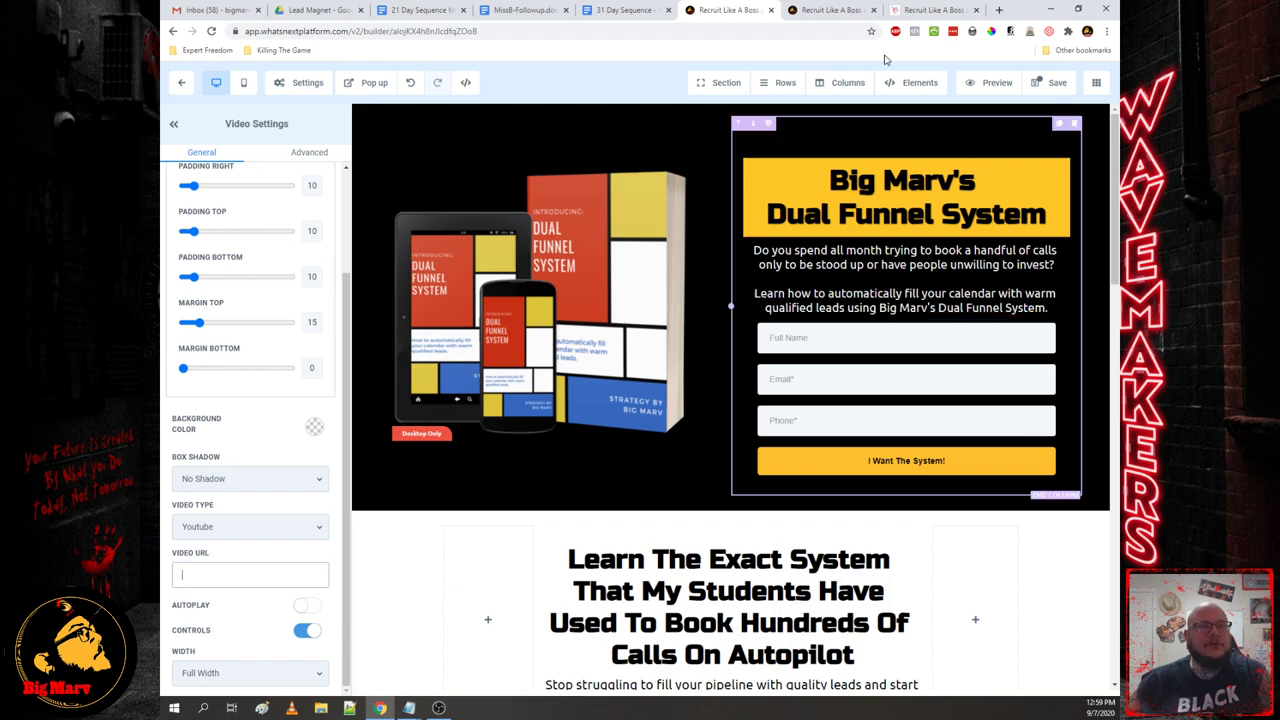
{"action": "left_click", "coordinate": [1055, 85]}
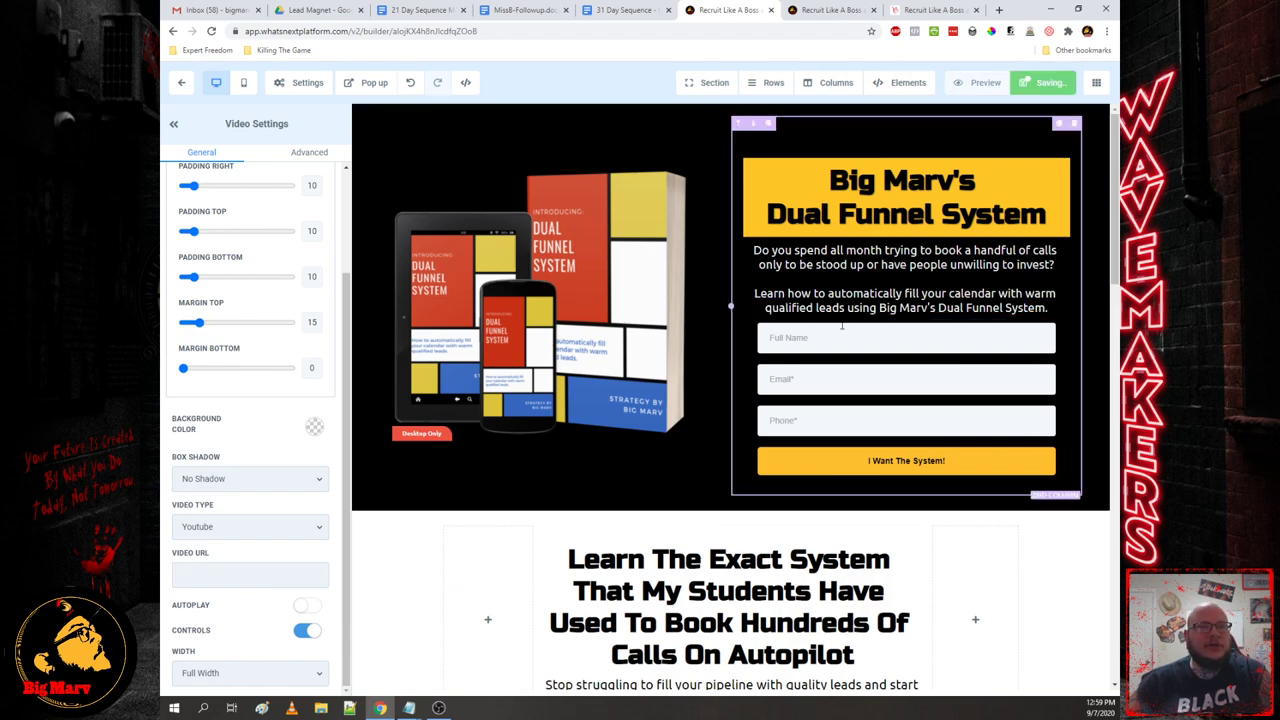
- Examine the text settings of the Parallel Programming description and its sub headline
{"action": "scroll", "coordinate": [940, 524], "scroll_direction": "down", "scroll_amount": 6}
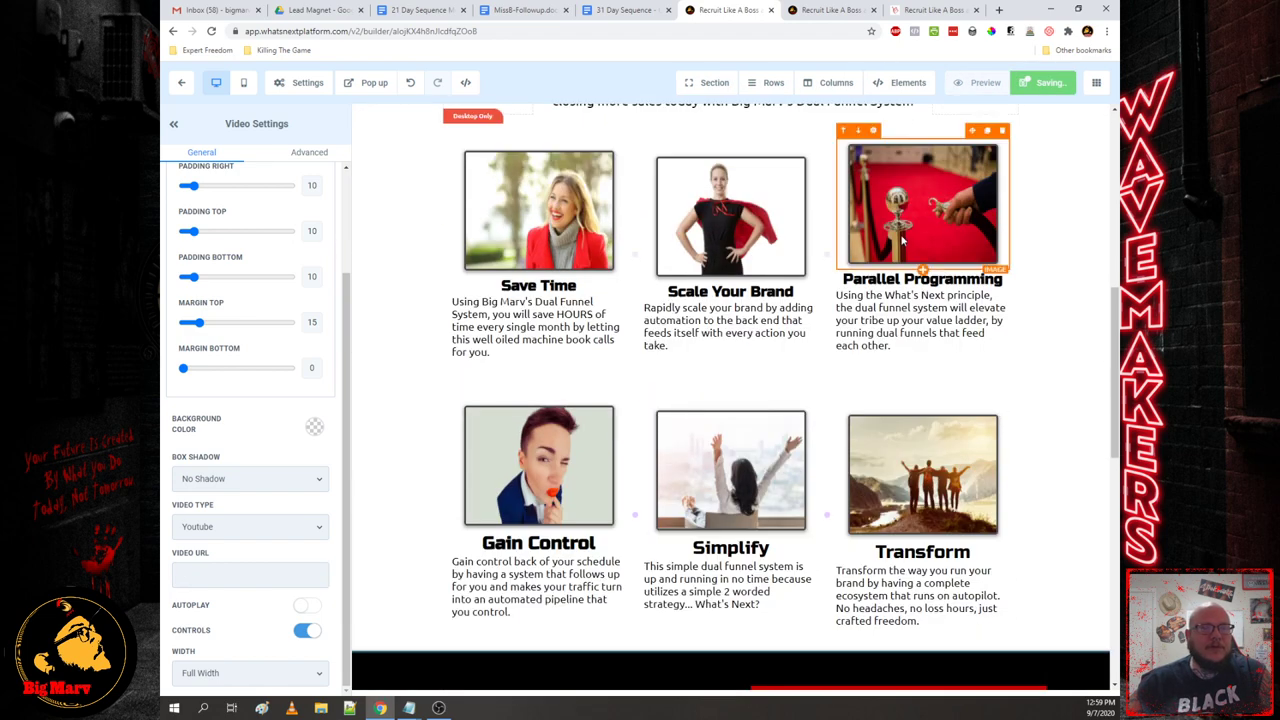
{"action": "left_click", "coordinate": [897, 318]}
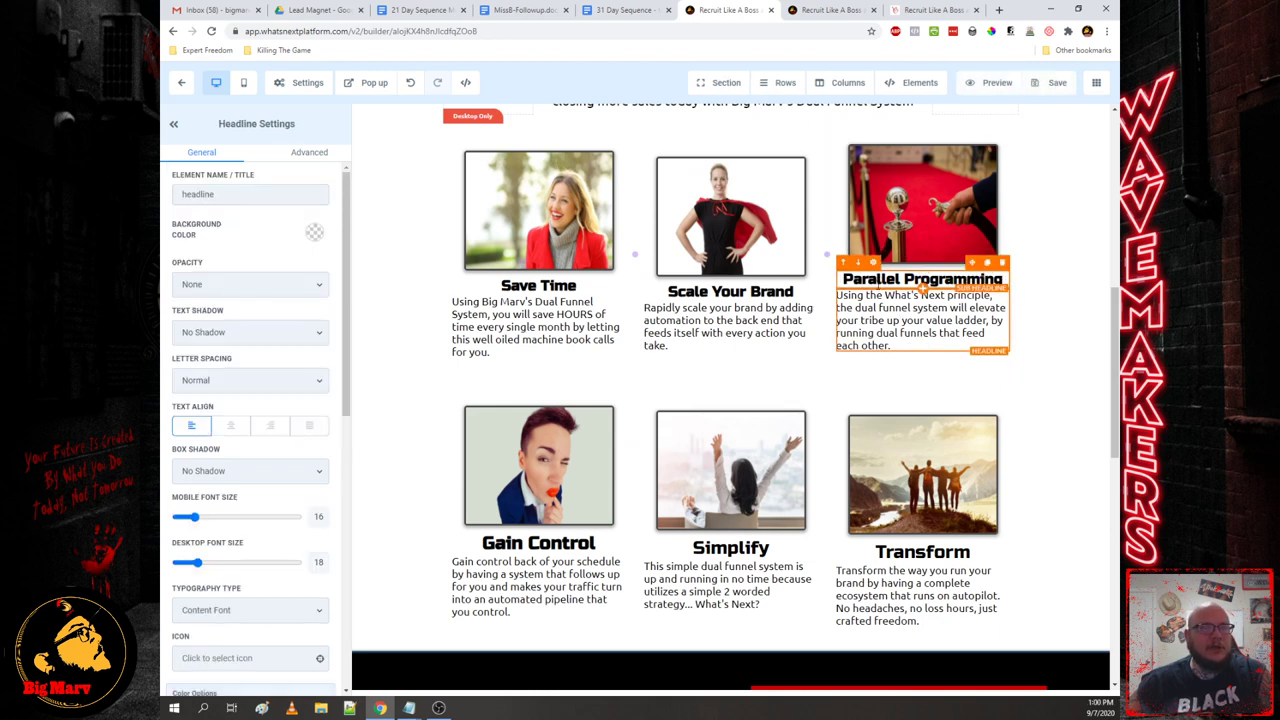
{"action": "left_click", "coordinate": [876, 279]}
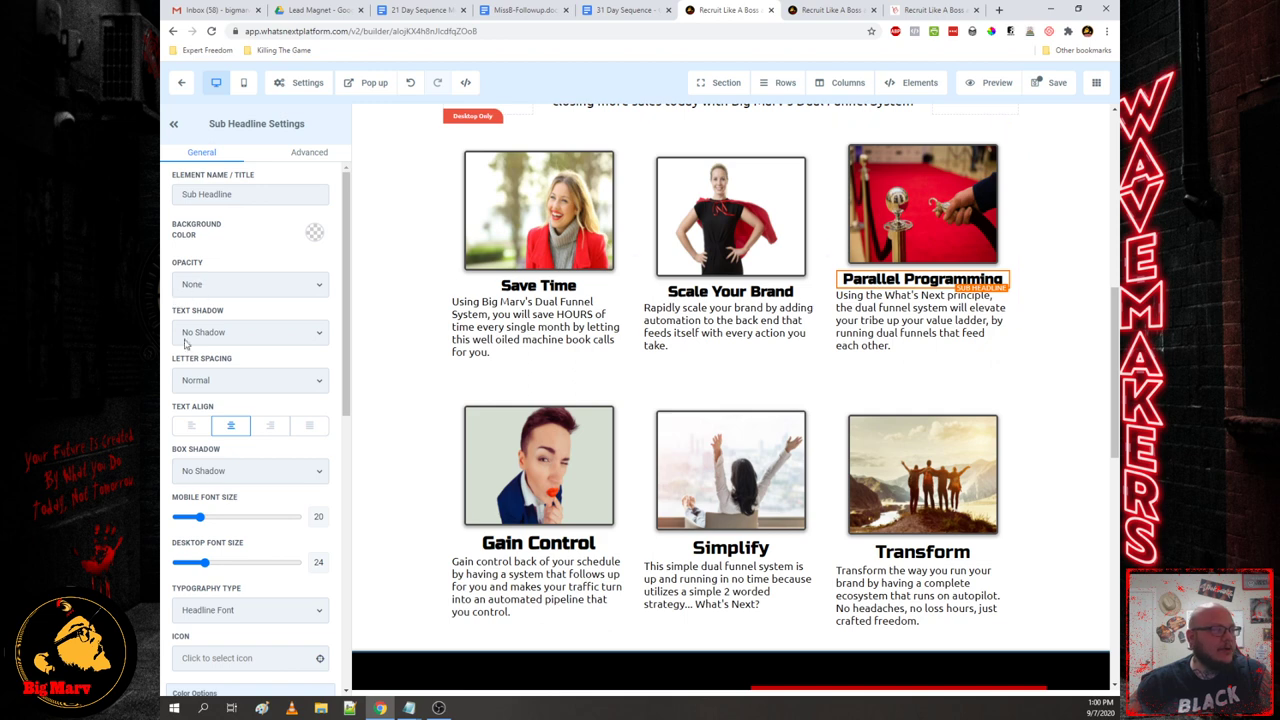
{"action": "scroll", "coordinate": [260, 400], "scroll_direction": "down", "scroll_amount": 5}
{"action": "scroll", "coordinate": [320, 480], "scroll_direction": "up", "scroll_amount": 5}
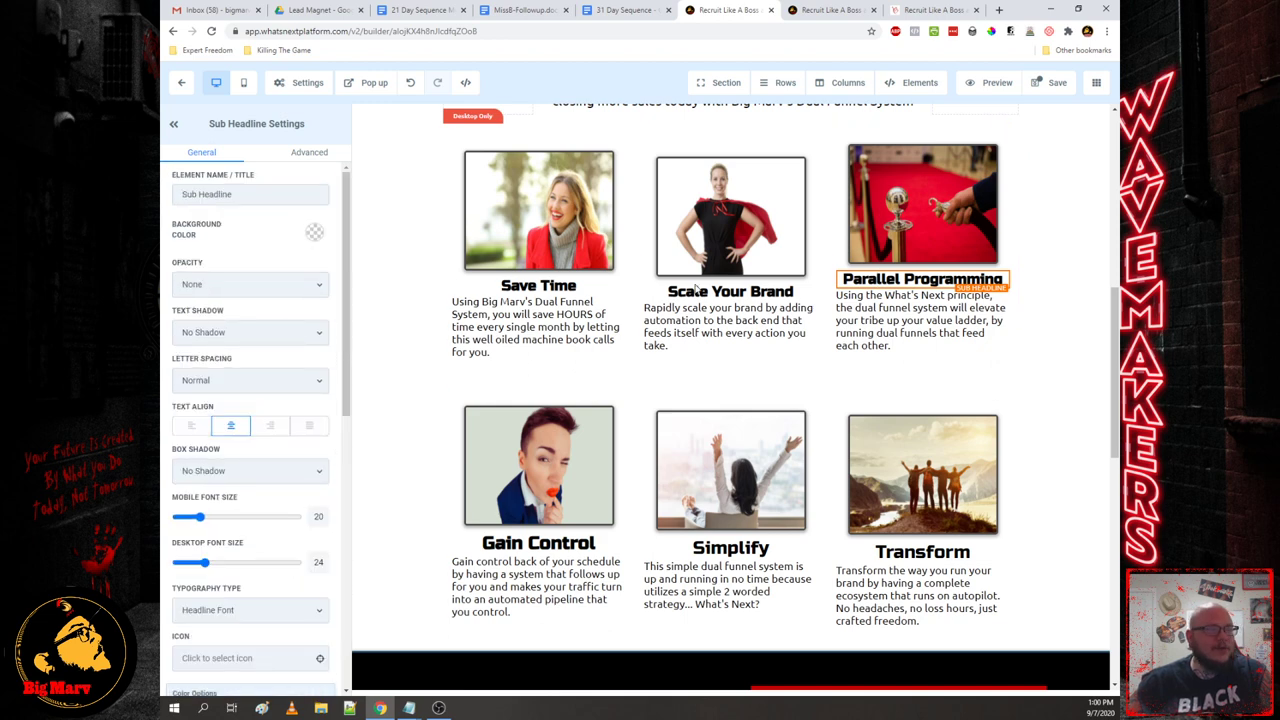
- Check the page-wide Typography settings for headline and content fonts, and close them
{"action": "left_click", "coordinate": [298, 84]}
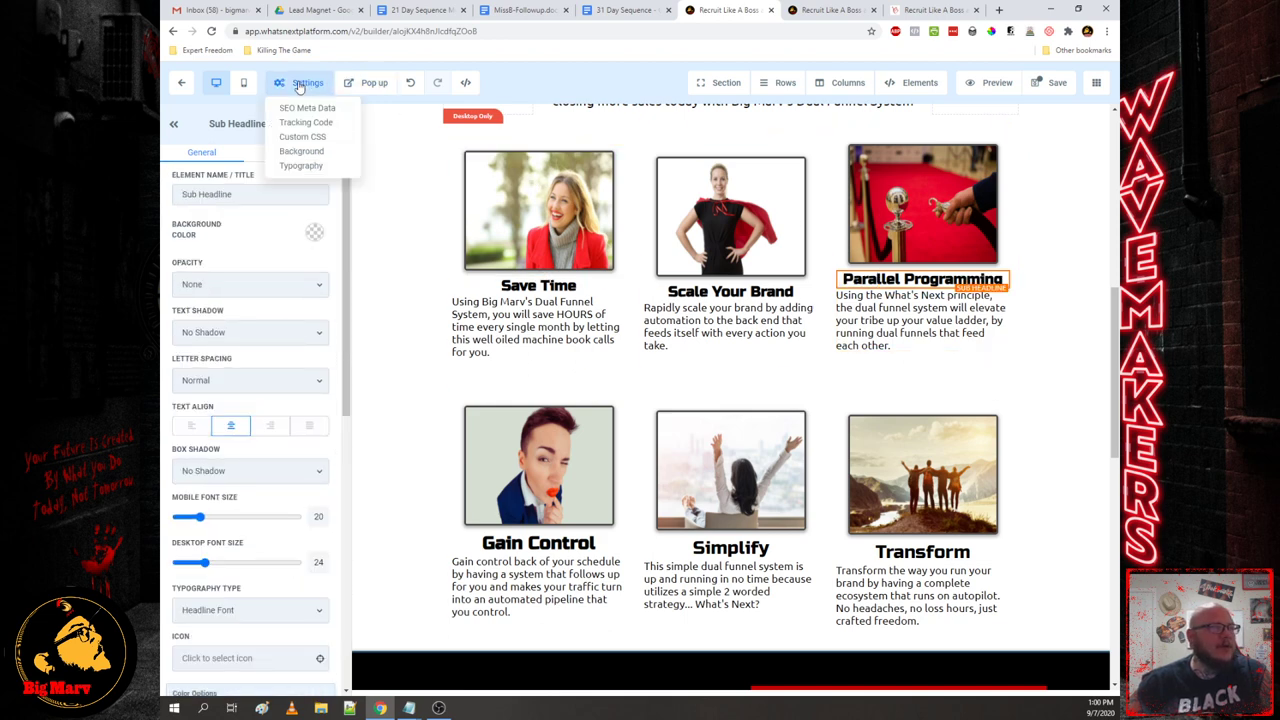
{"action": "left_click", "coordinate": [297, 166]}
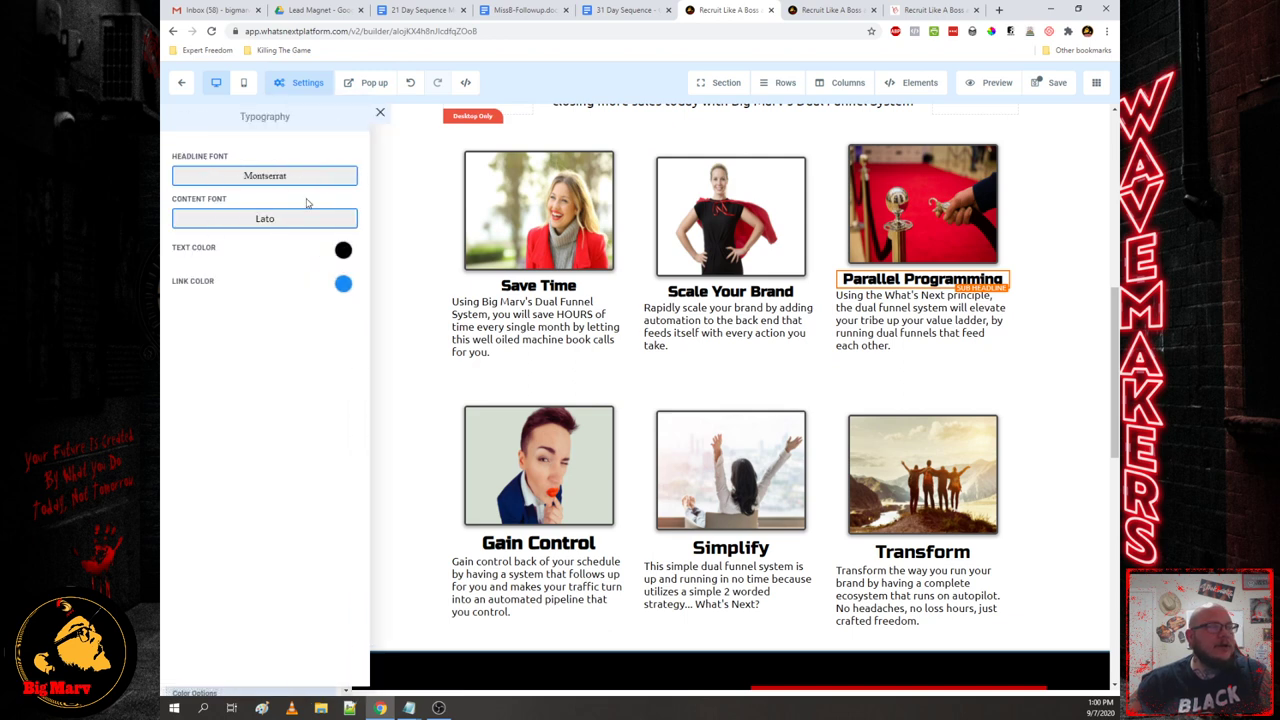
{"action": "left_click", "coordinate": [379, 117]}
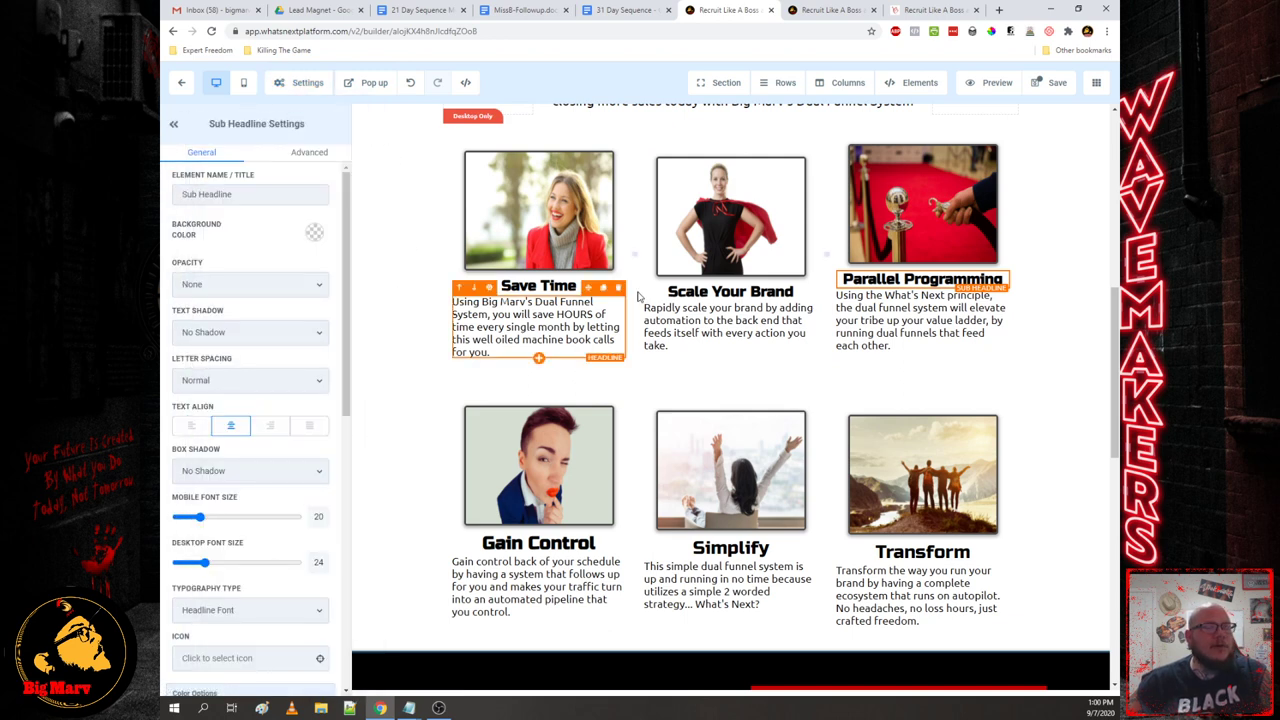
- Examine the text settings of the Dual Funnel System headline and of the description paragraph above the opt-in form
{"action": "scroll", "coordinate": [884, 320], "scroll_direction": "up", "scroll_amount": 7}
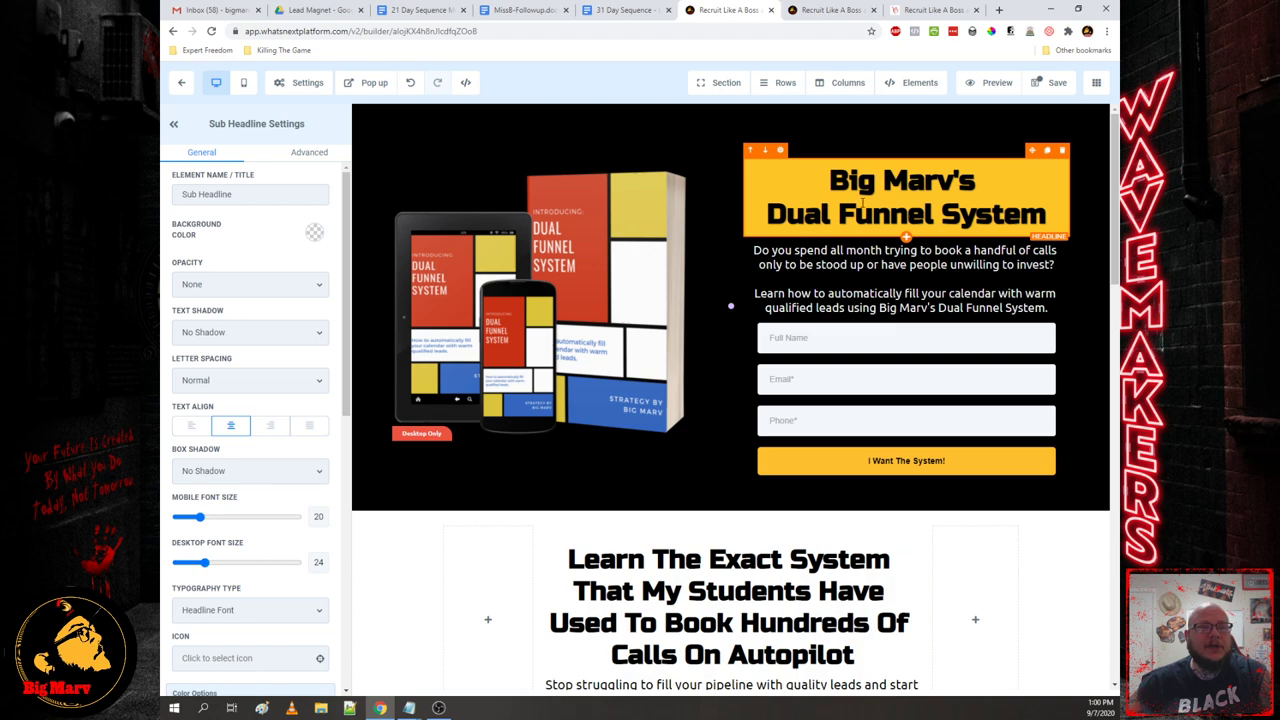
{"action": "scroll", "coordinate": [868, 505], "scroll_direction": "down", "scroll_amount": 7}
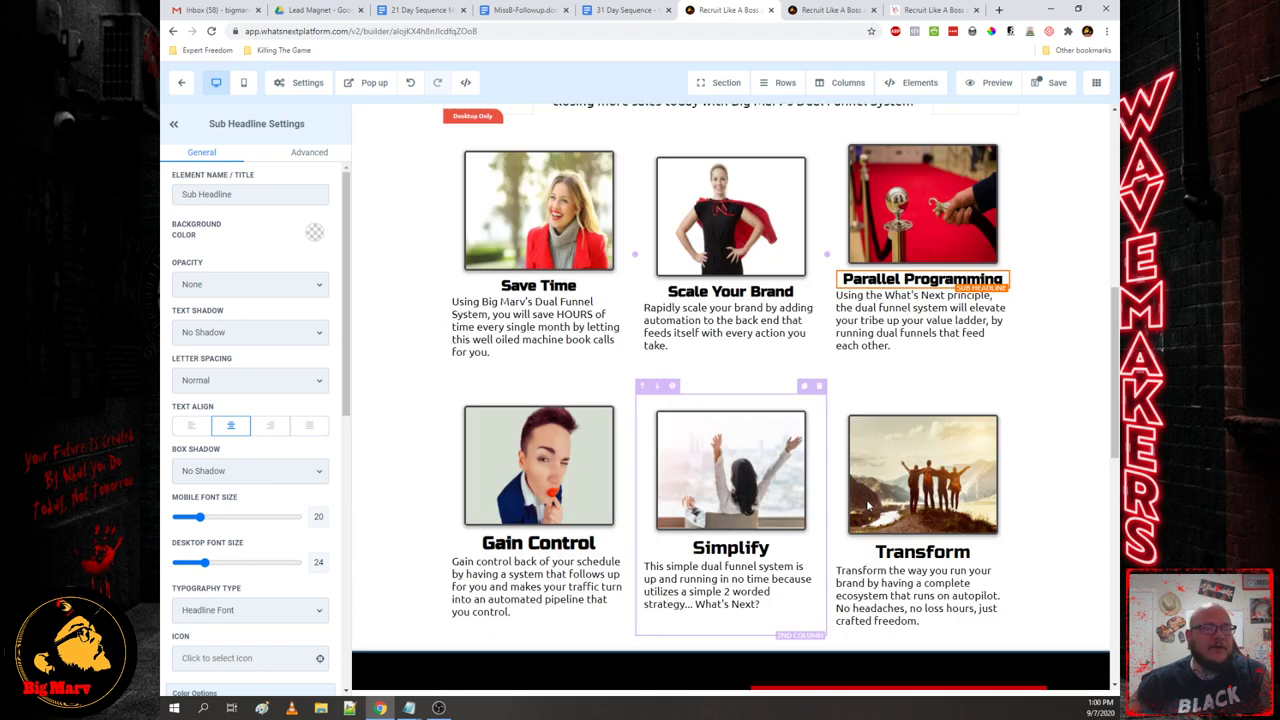
{"action": "scroll", "coordinate": [868, 505], "scroll_direction": "up", "scroll_amount": 7}
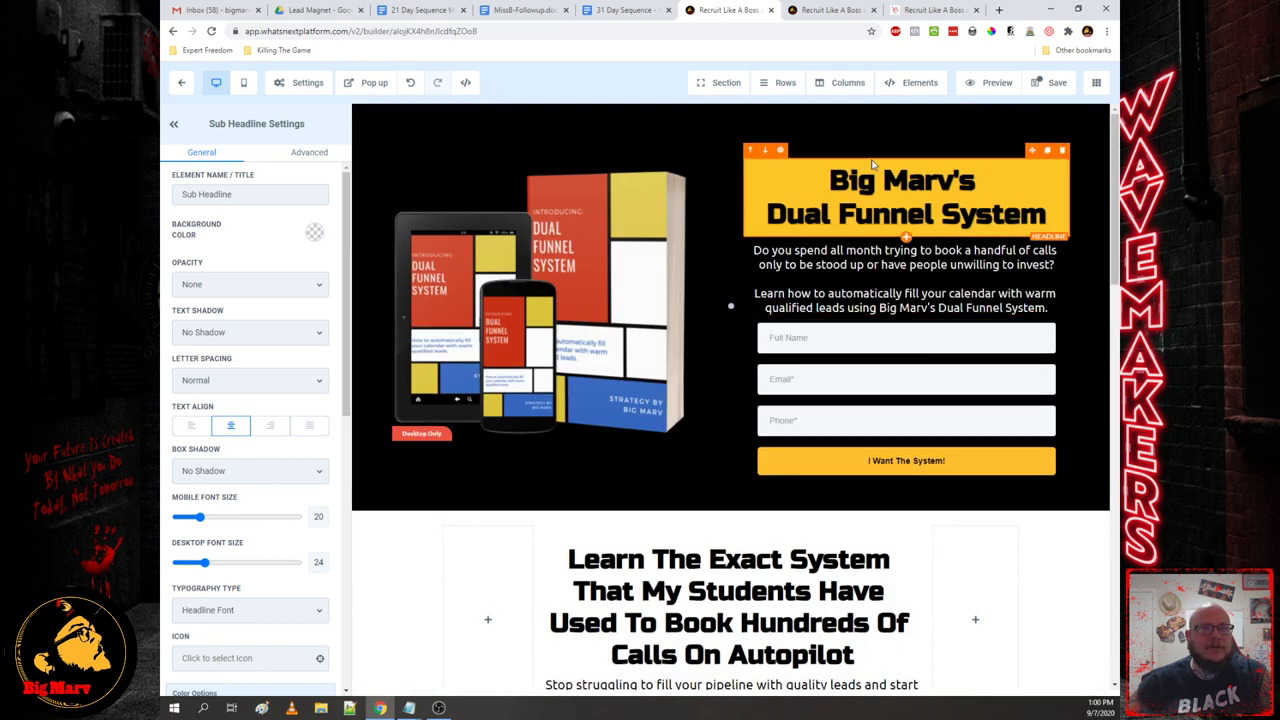
{"action": "left_click", "coordinate": [868, 205]}
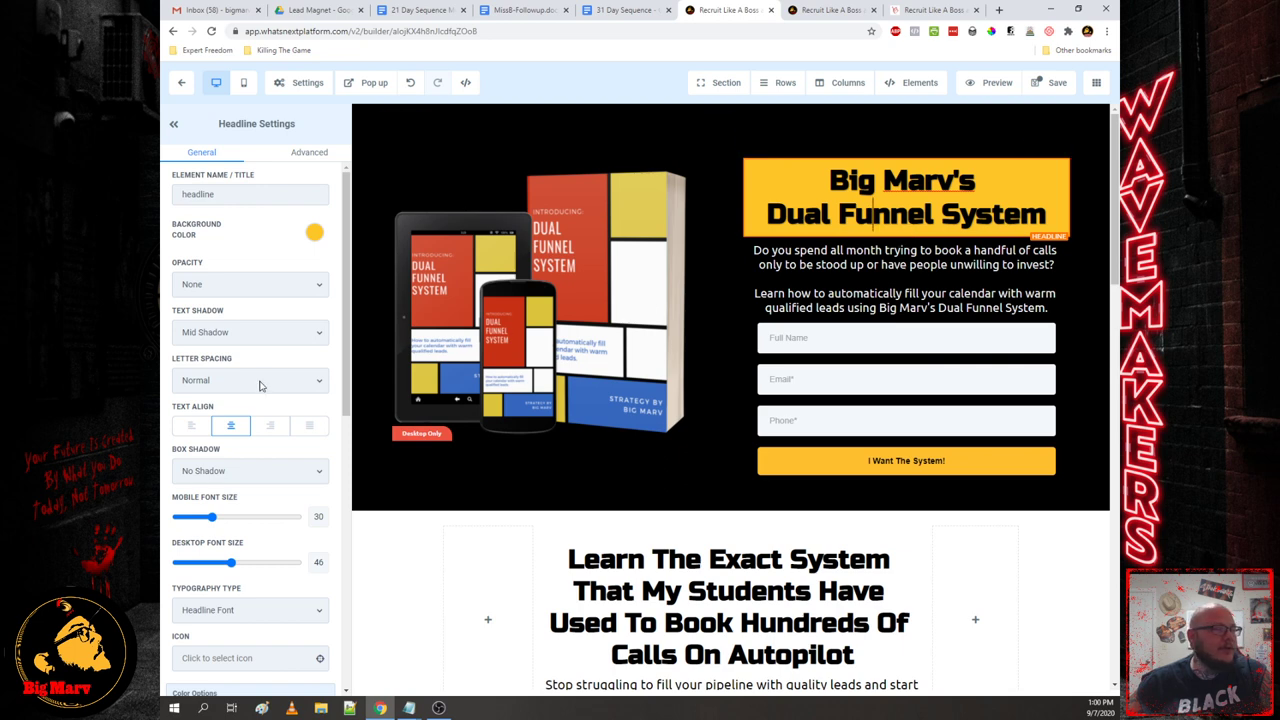
{"action": "scroll", "coordinate": [280, 386], "scroll_direction": "down", "scroll_amount": 1}
{"action": "scroll", "coordinate": [280, 386], "scroll_direction": "down", "scroll_amount": 4}
{"action": "scroll", "coordinate": [260, 374], "scroll_direction": "up", "scroll_amount": 2}
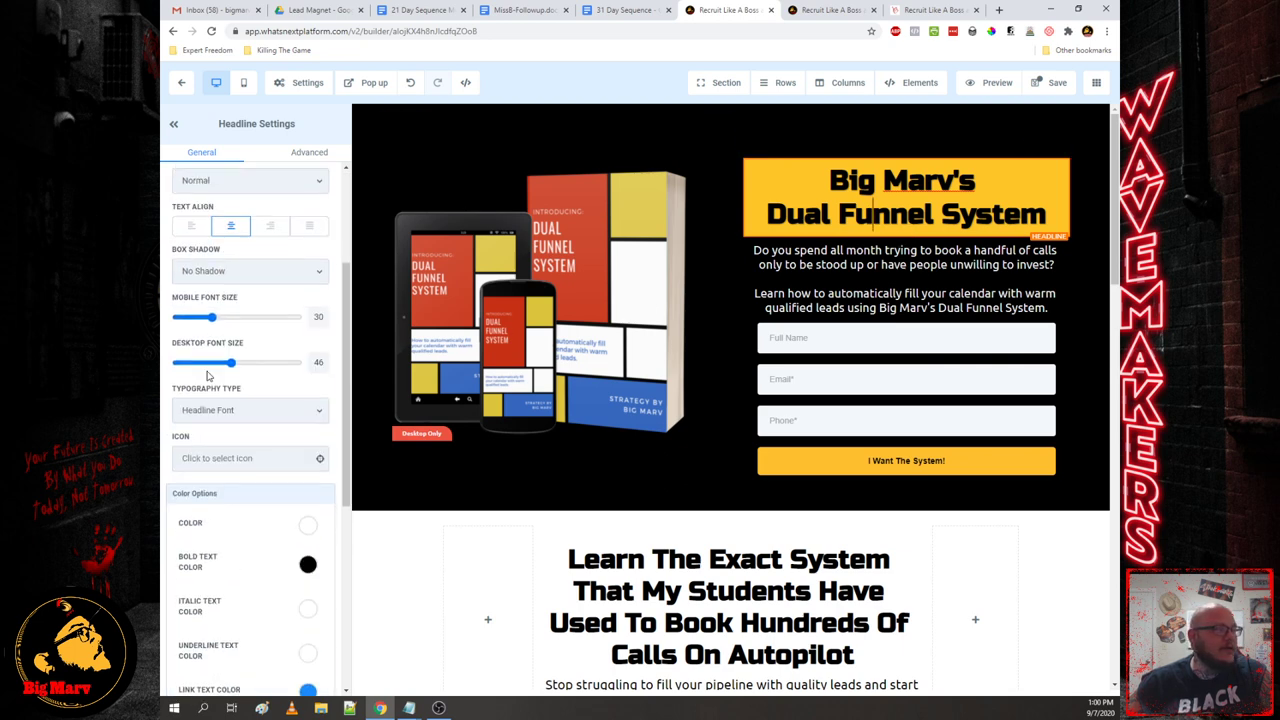
{"action": "left_click", "coordinate": [906, 278]}
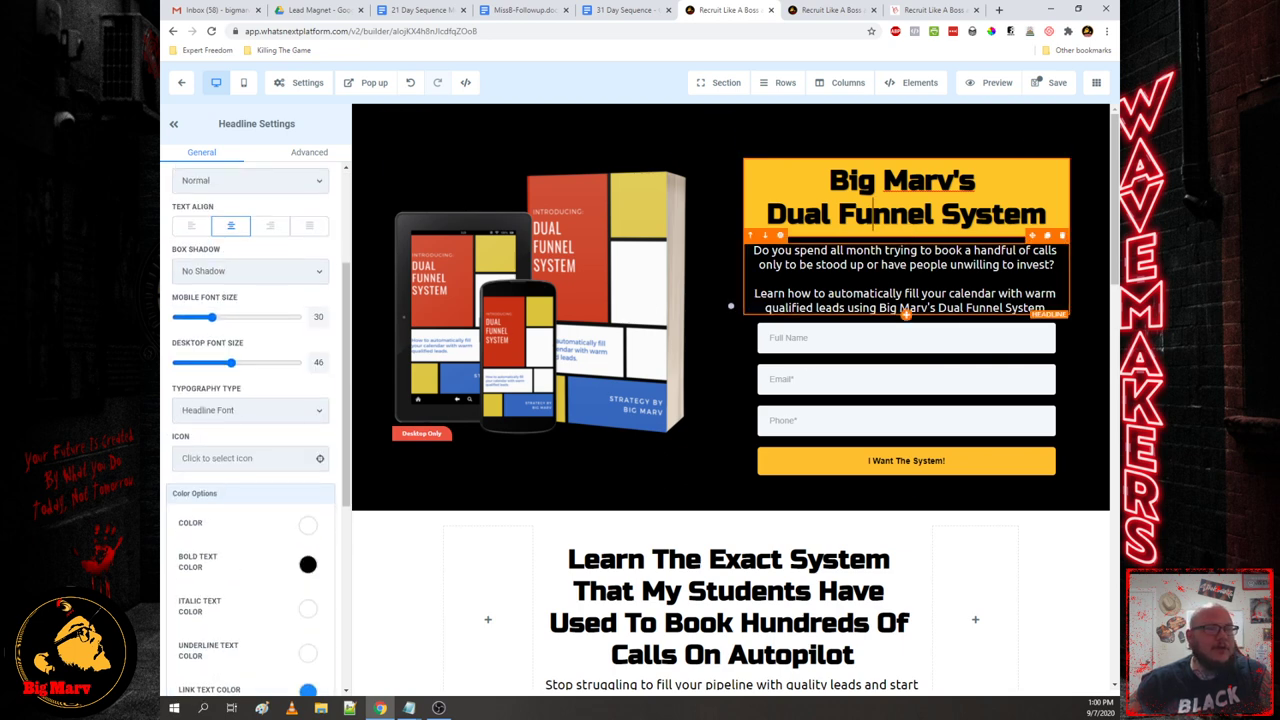
- Review the page from the opt-in form down to the footer links and save it
{"action": "scroll", "coordinate": [678, 207], "scroll_direction": "down", "scroll_amount": 4}
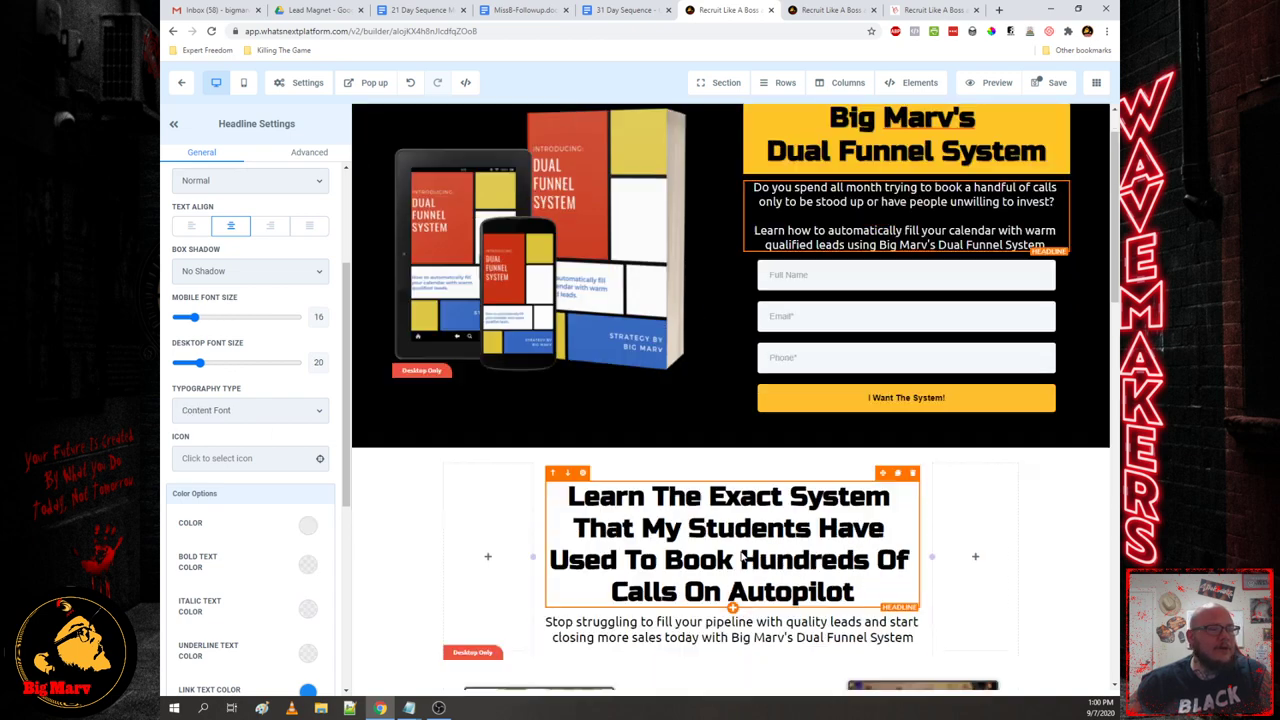
{"action": "scroll", "coordinate": [538, 530], "scroll_direction": "down", "scroll_amount": 4}
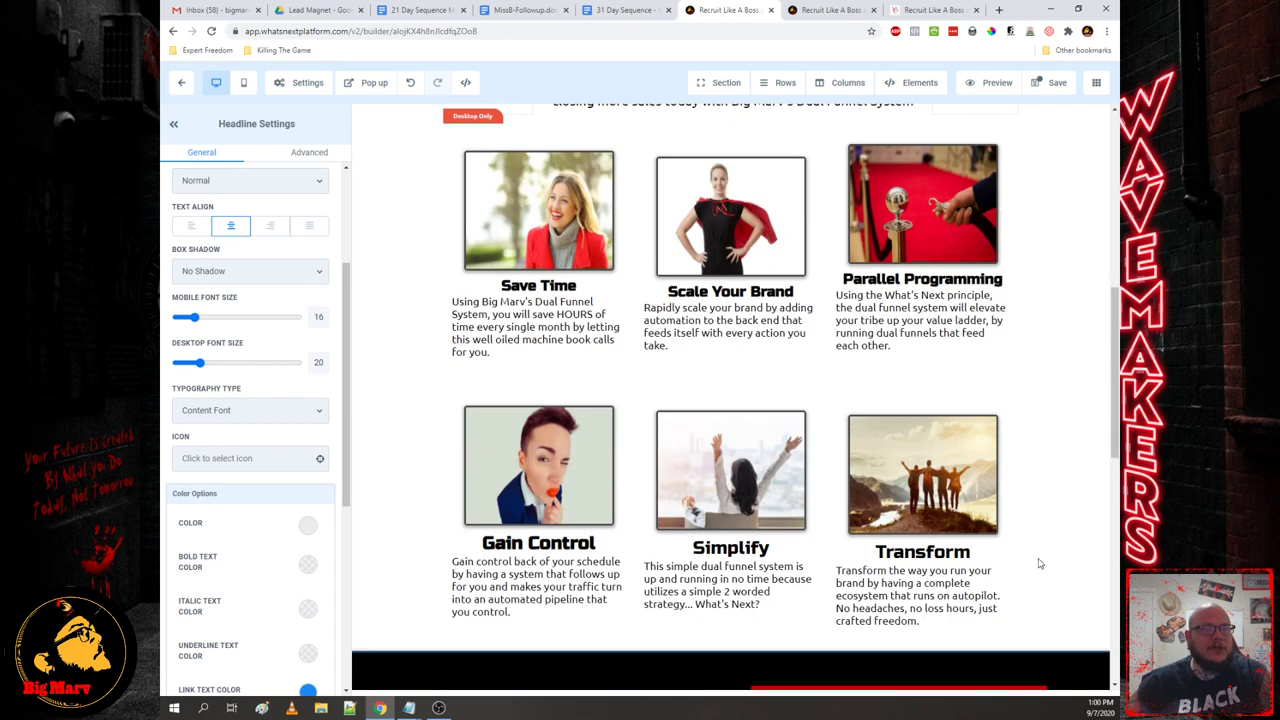
{"action": "scroll", "coordinate": [614, 540], "scroll_direction": "down", "scroll_amount": 5}
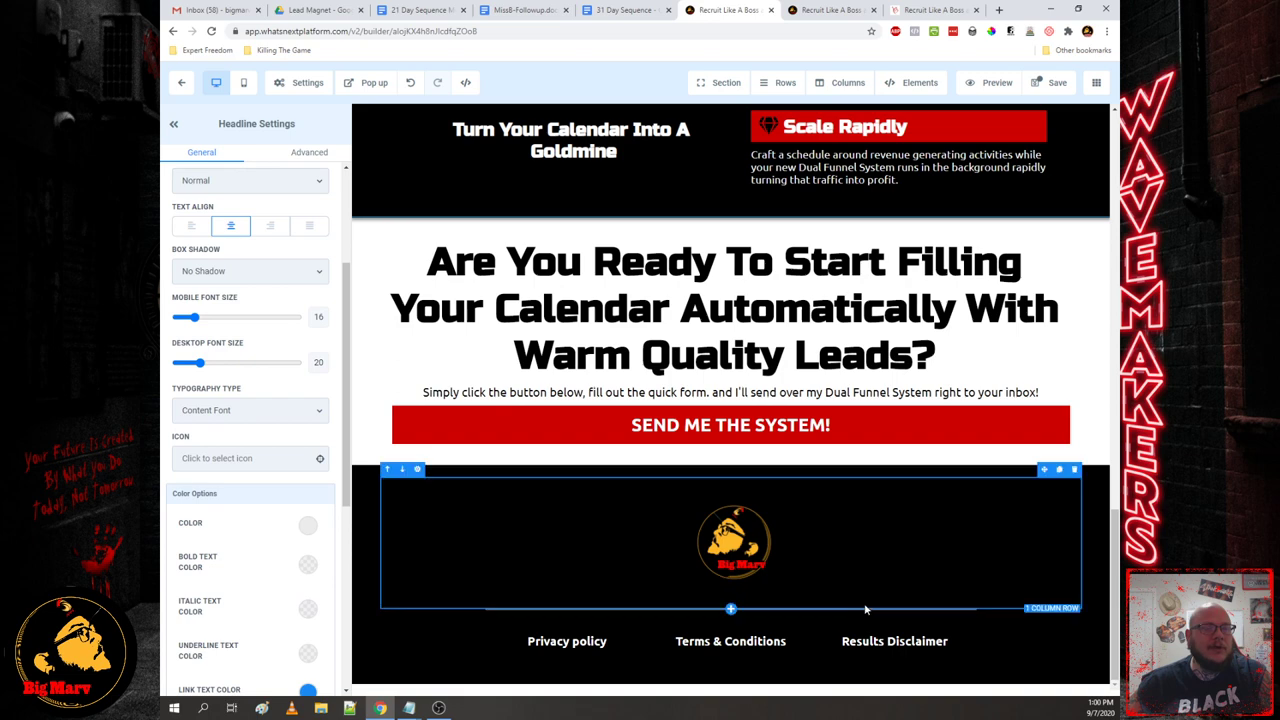
{"action": "scroll", "coordinate": [898, 564], "scroll_direction": "up", "scroll_amount": 1}
{"action": "scroll", "coordinate": [898, 564], "scroll_direction": "up", "scroll_amount": 12}
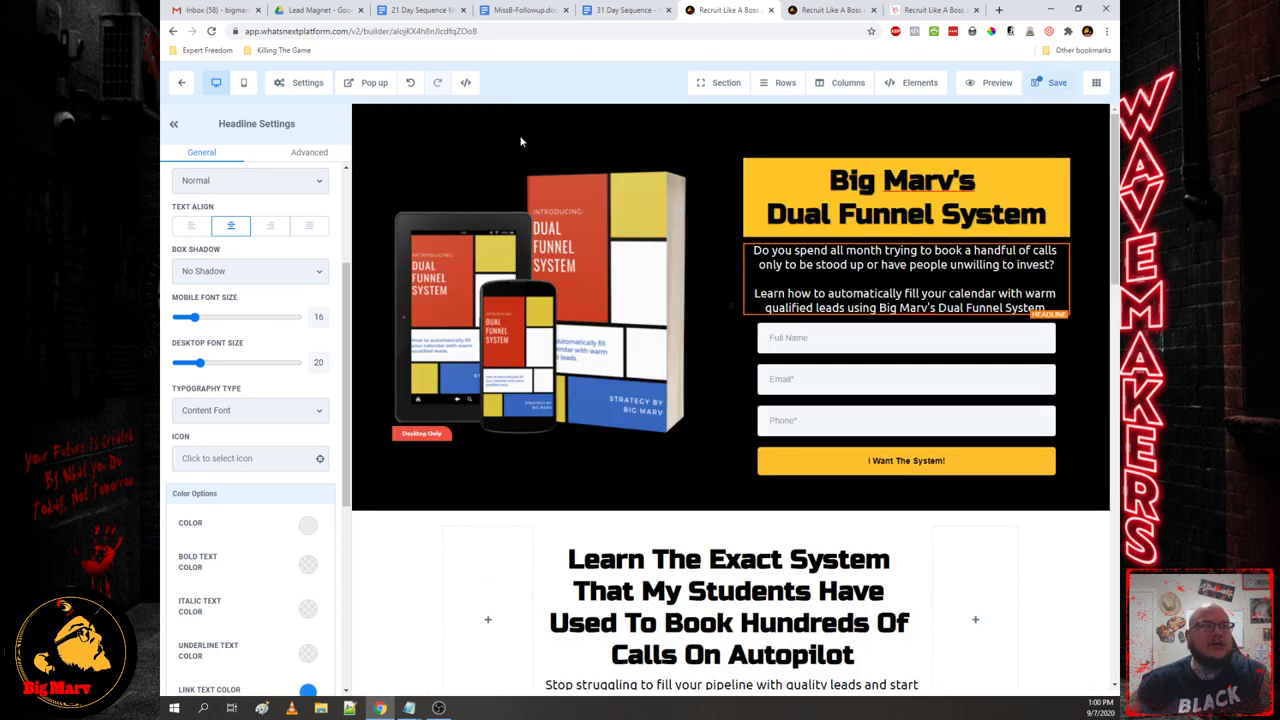
{"action": "left_click", "coordinate": [1054, 88]}
- Check the page's SEO Meta Data, including title, description, keywords, author, social image and search preview, and close it
{"action": "left_click", "coordinate": [300, 82]}
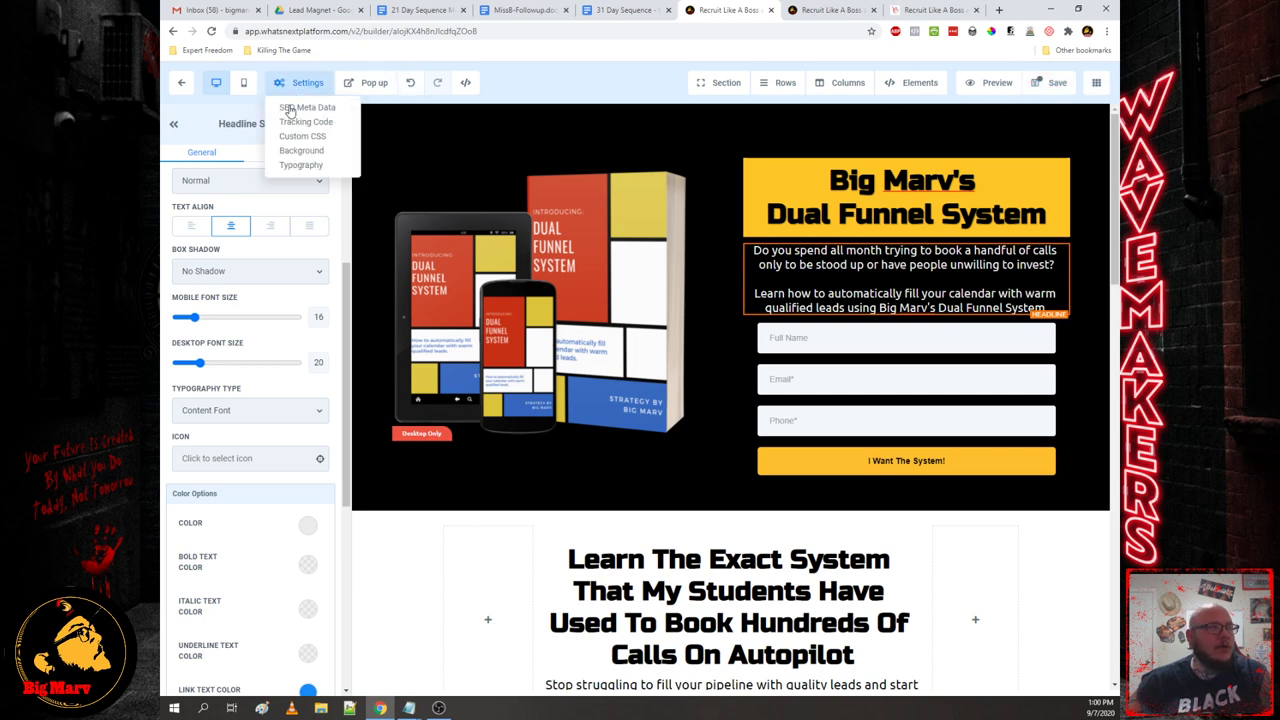
{"action": "left_click", "coordinate": [297, 111]}
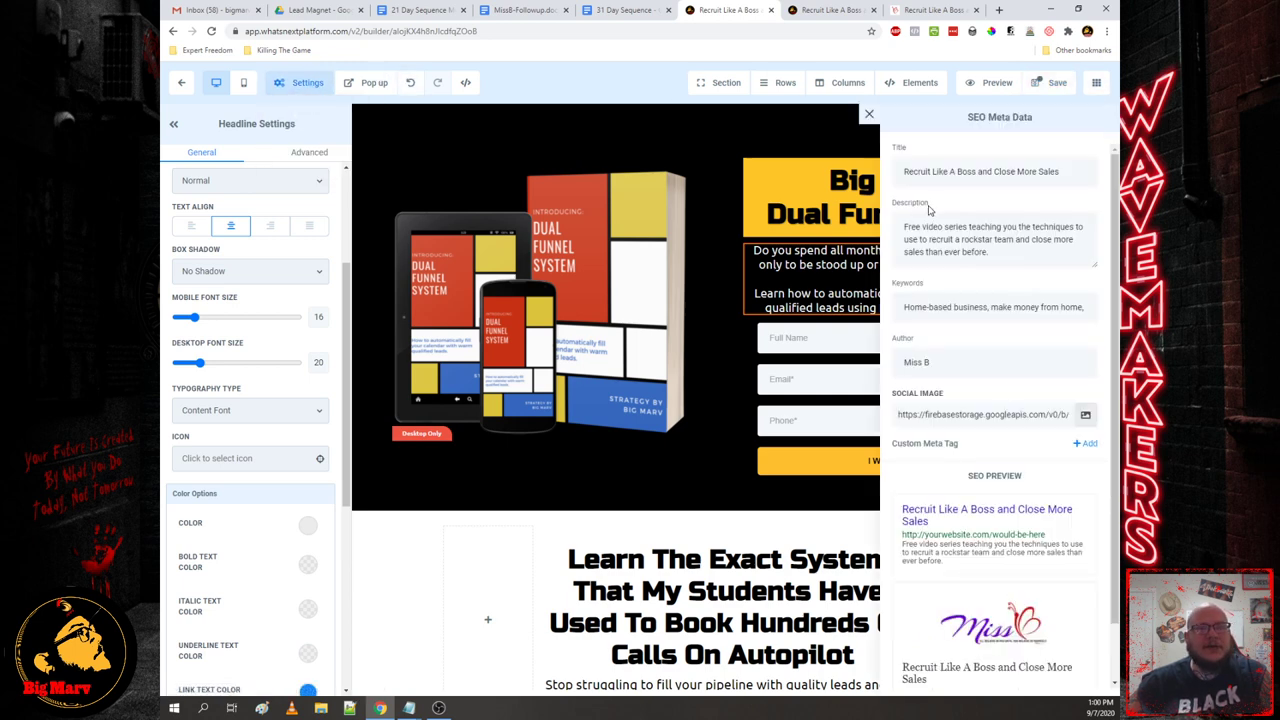
{"action": "scroll", "coordinate": [990, 400], "scroll_direction": "down", "scroll_amount": 2}
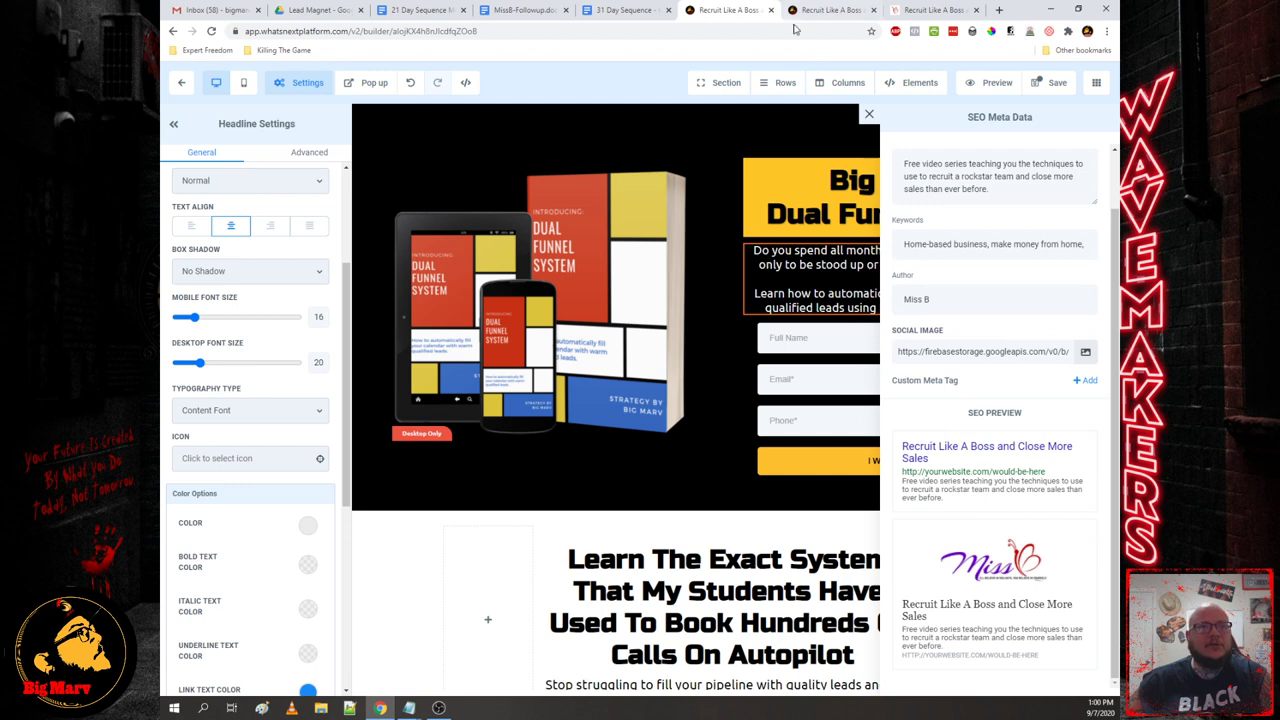
{"action": "left_click", "coordinate": [869, 117]}
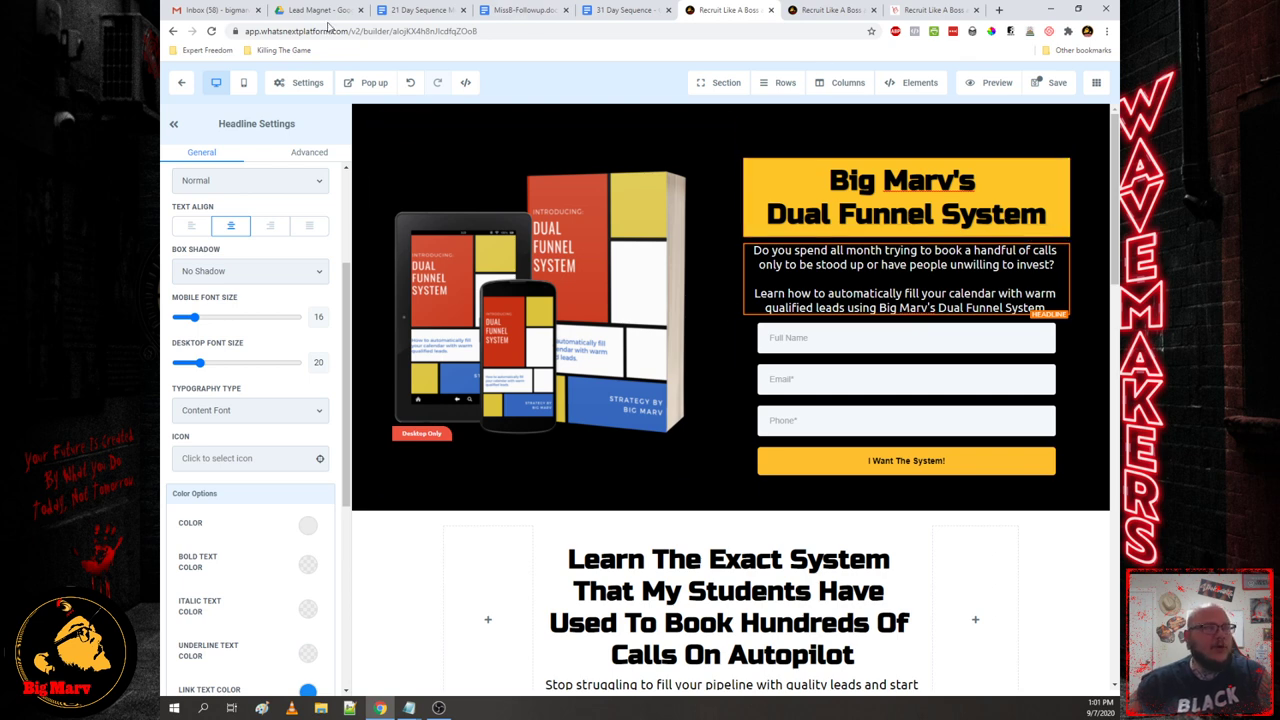
{"action": "left_click", "coordinate": [302, 84]}
{"action": "left_click", "coordinate": [300, 108]}
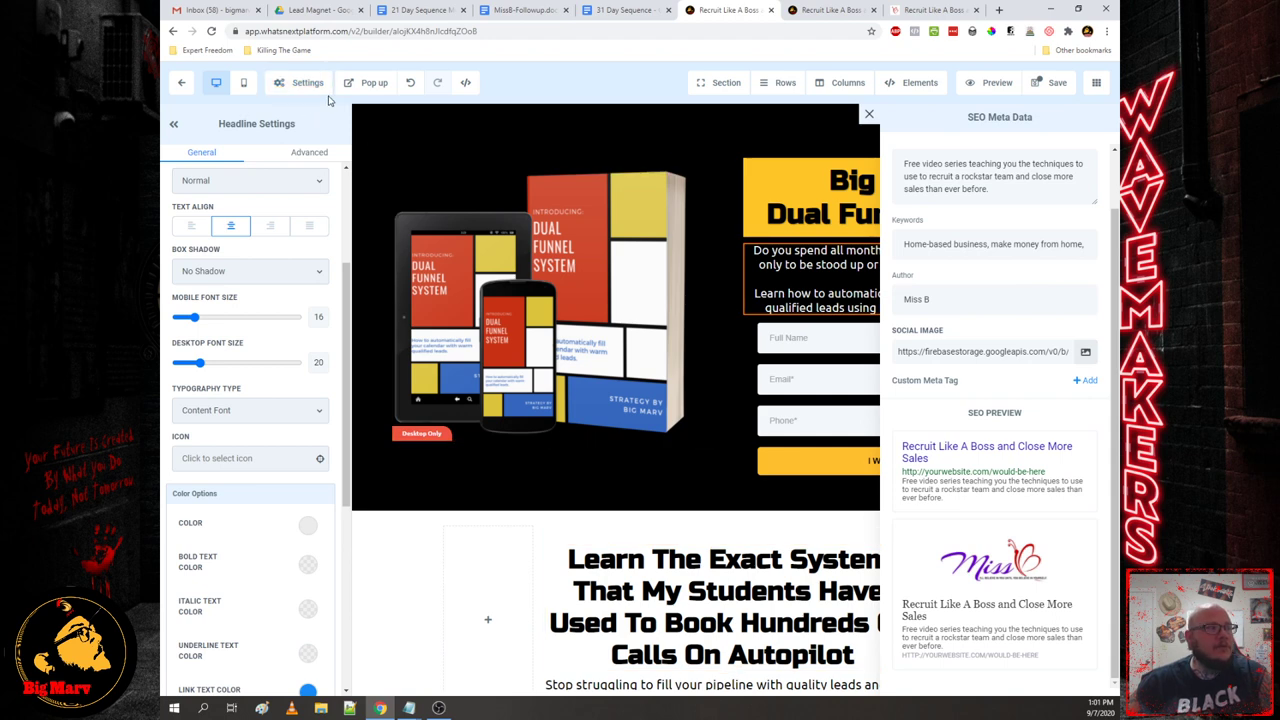
{"action": "left_click", "coordinate": [870, 113]}
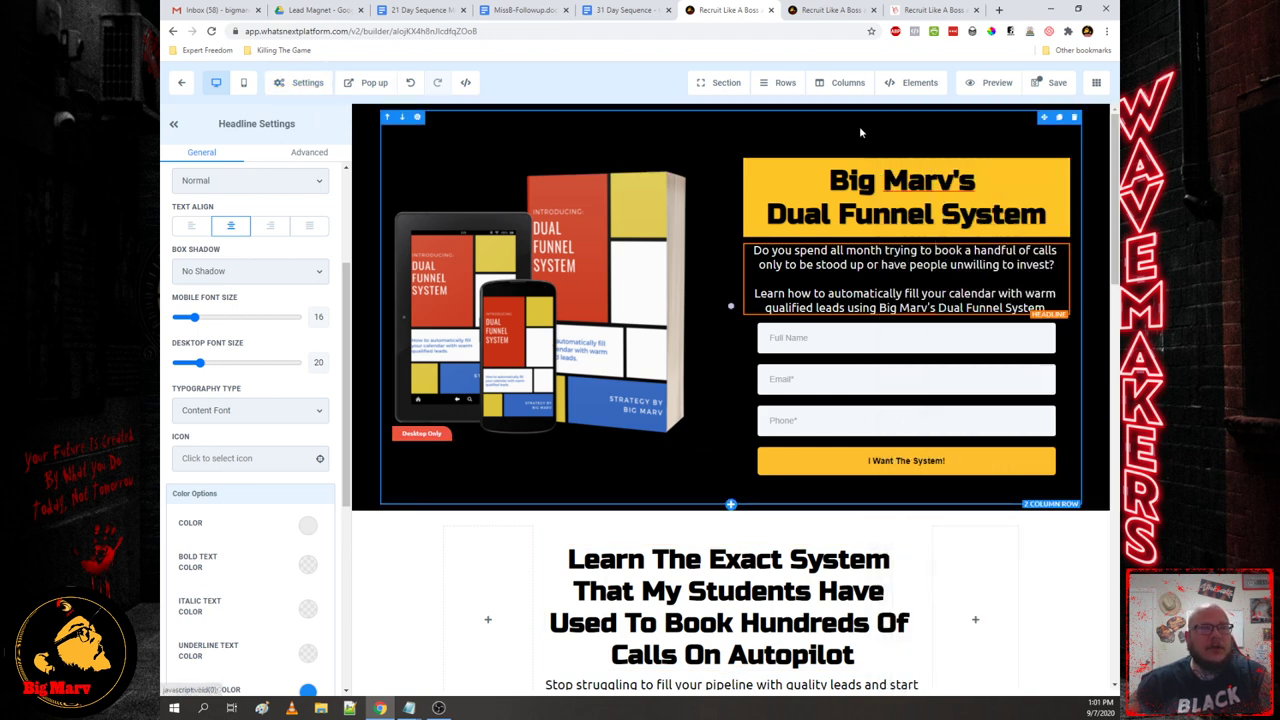
- Exit the page builder back to the funnel steps, confirming to leave the site
{"action": "scroll", "coordinate": [1010, 222], "scroll_direction": "down", "scroll_amount": 4}
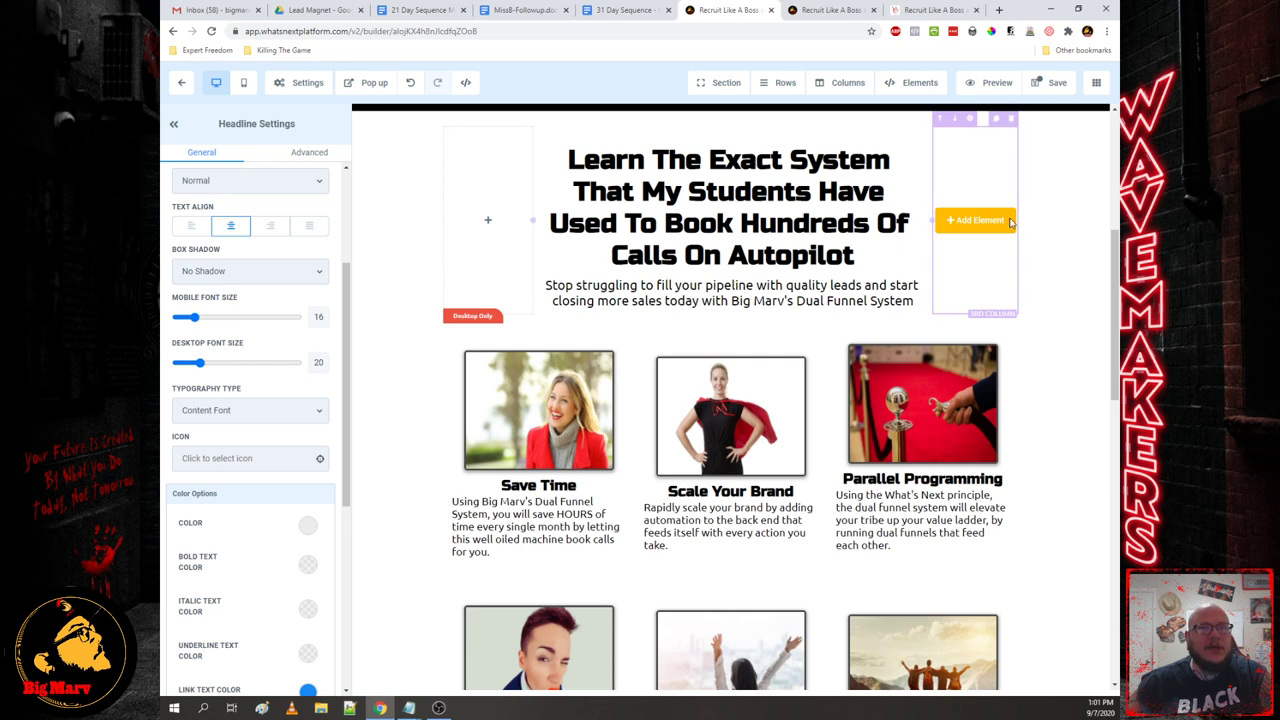
{"action": "left_click", "coordinate": [181, 82]}
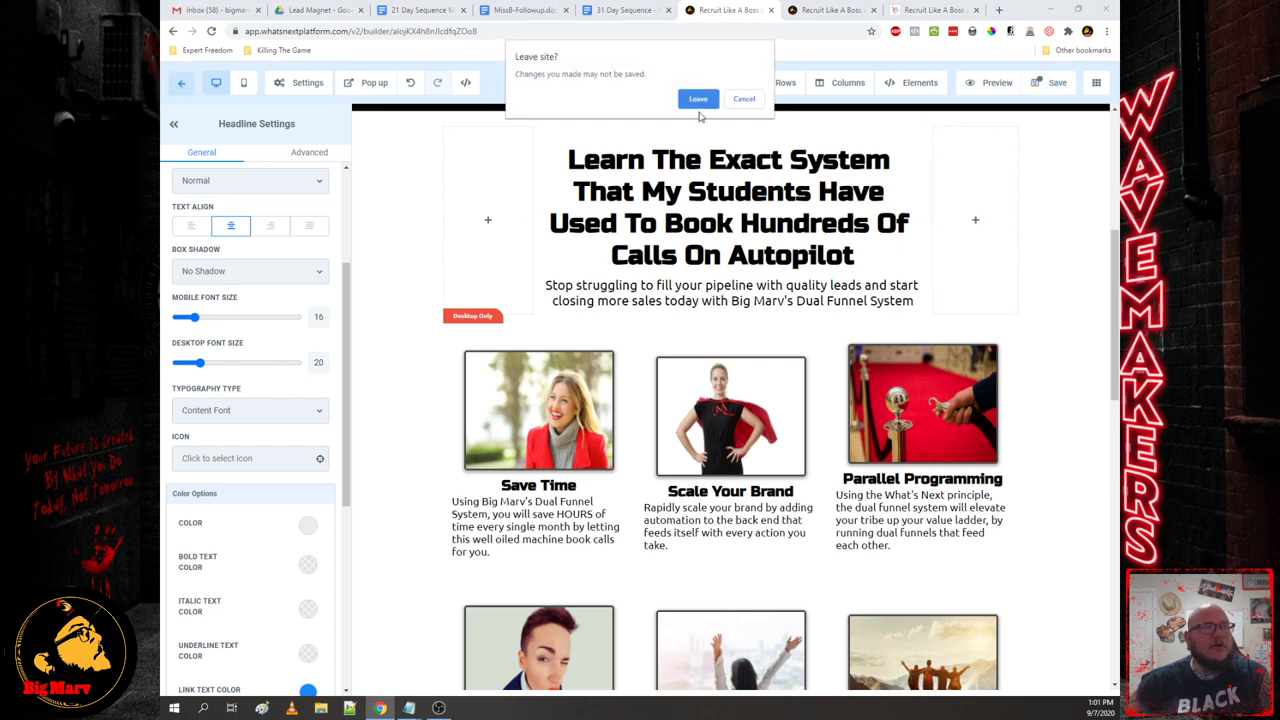
{"action": "left_click", "coordinate": [698, 99]}
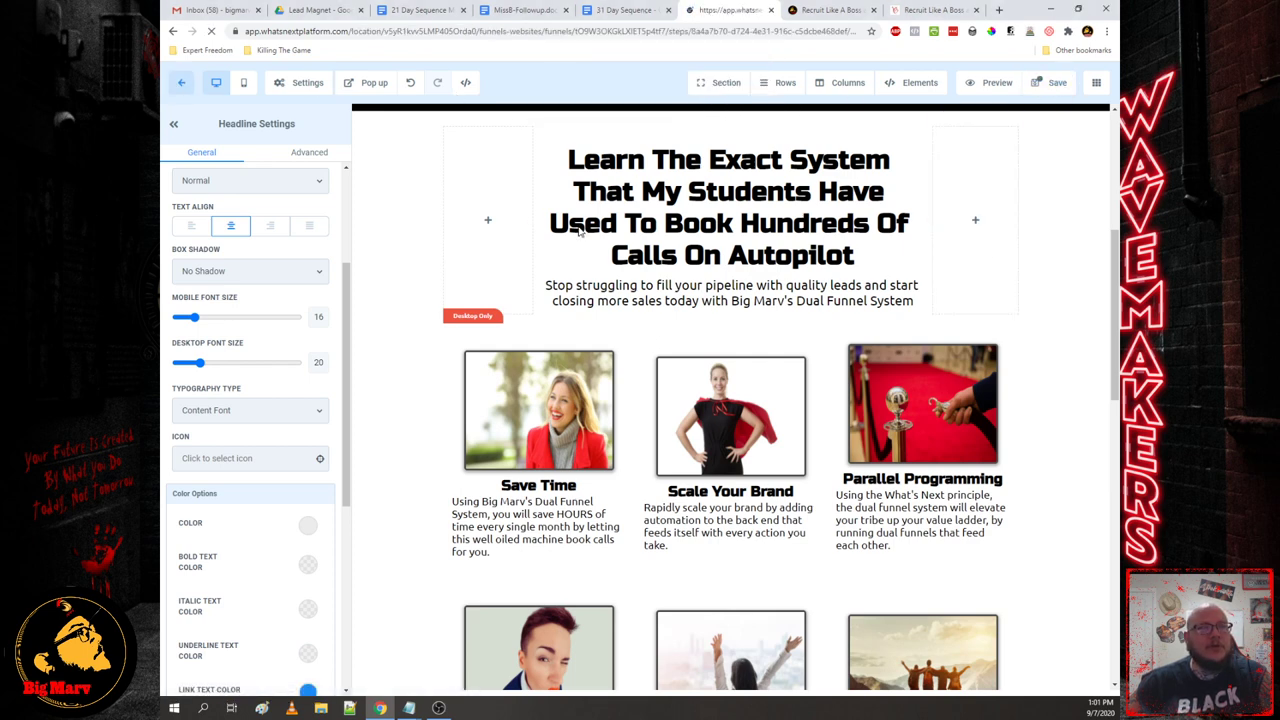